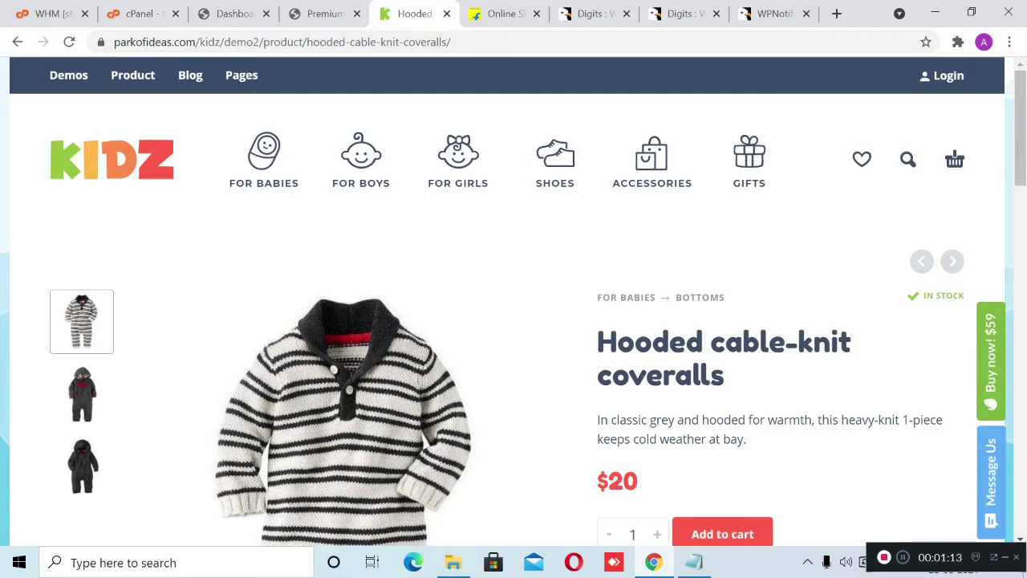
- Open the WOW BABY TOYS site's front page in a new tab from its WordPress dashboard and look through it
left_click(233, 14)
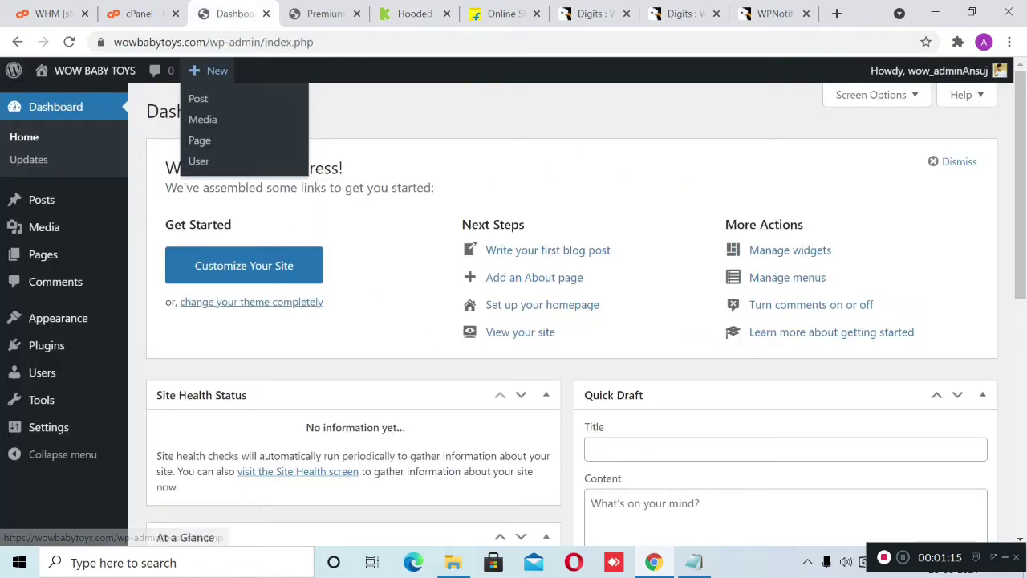
left_click_drag(206, 42, 114, 42)
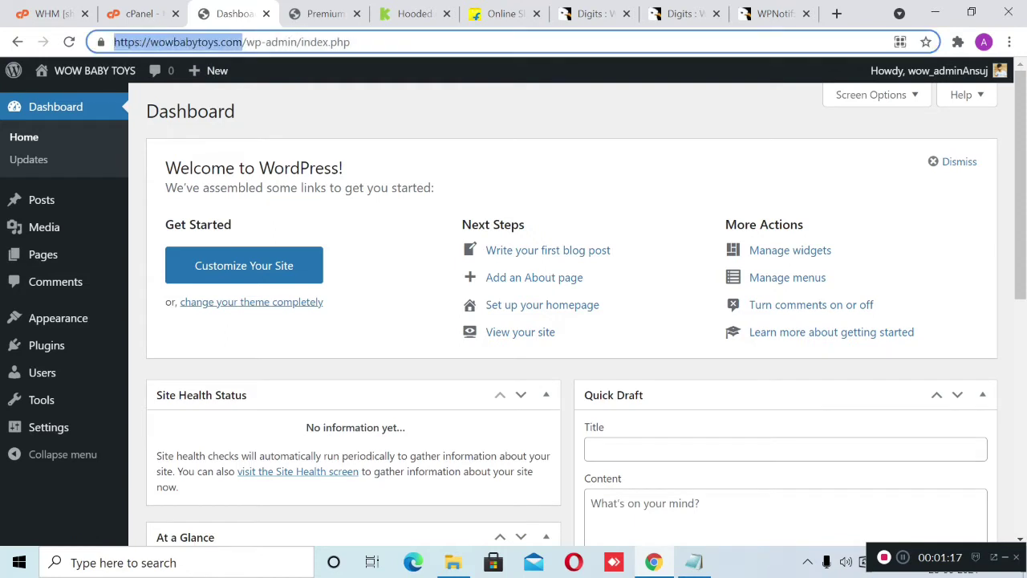
left_click(362, 112)
mouse_move(84, 70)
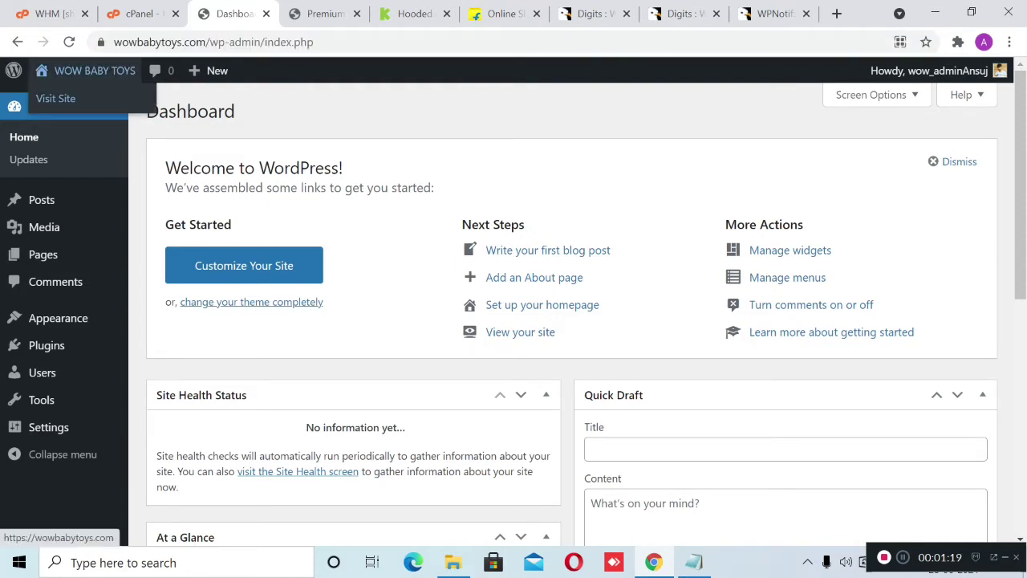
right_click(73, 96)
left_click(121, 109)
left_click(282, 14)
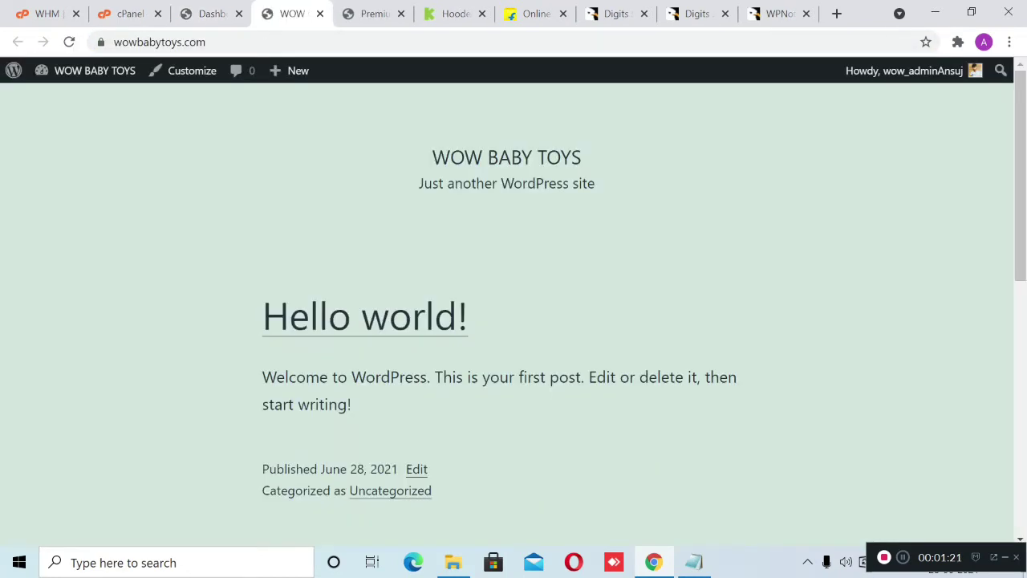
scroll(513, 305, "down", 6)
scroll(514, 305, "down", 1)
scroll(514, 305, "up", 7)
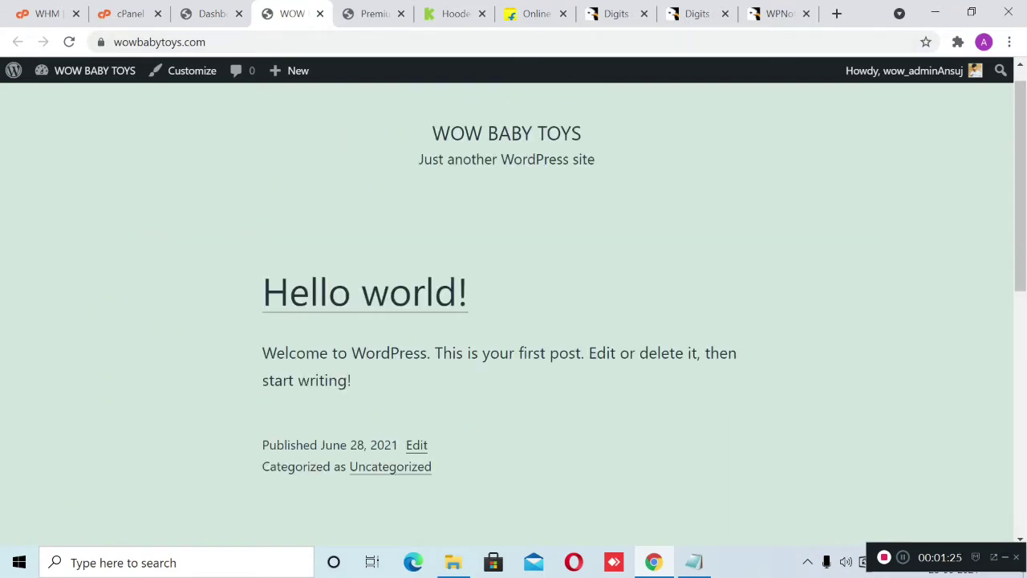
- Search wordpresslist.com for kidz and open the product page of the KIDZ GPL theme
key("ctrl+Tab")
key("ctrl+shift+Tab")
key("ctrl+shift+Tab")
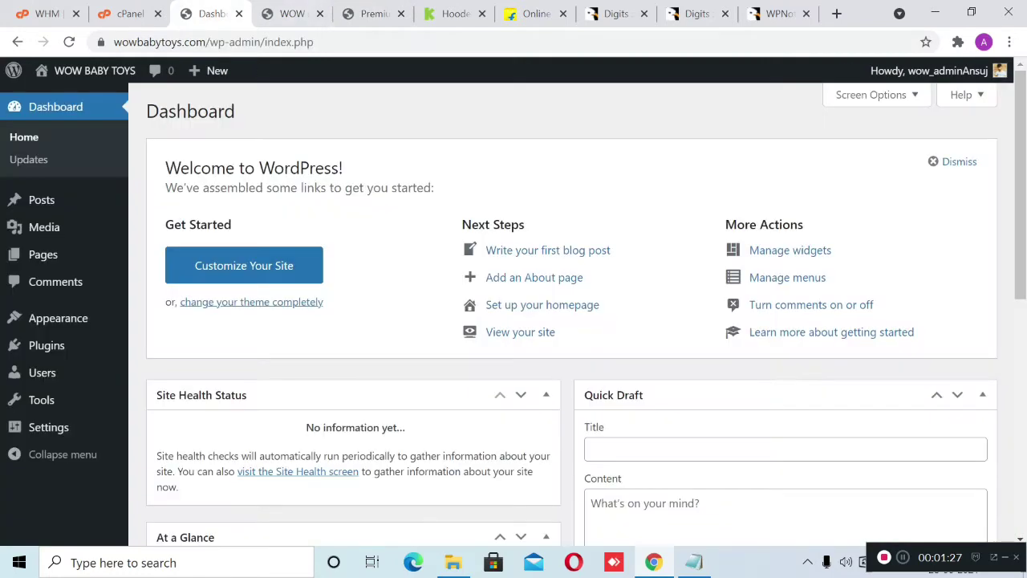
key("ctrl+Tab")
key("ctrl+Tab")
key("ctrl+Tab")
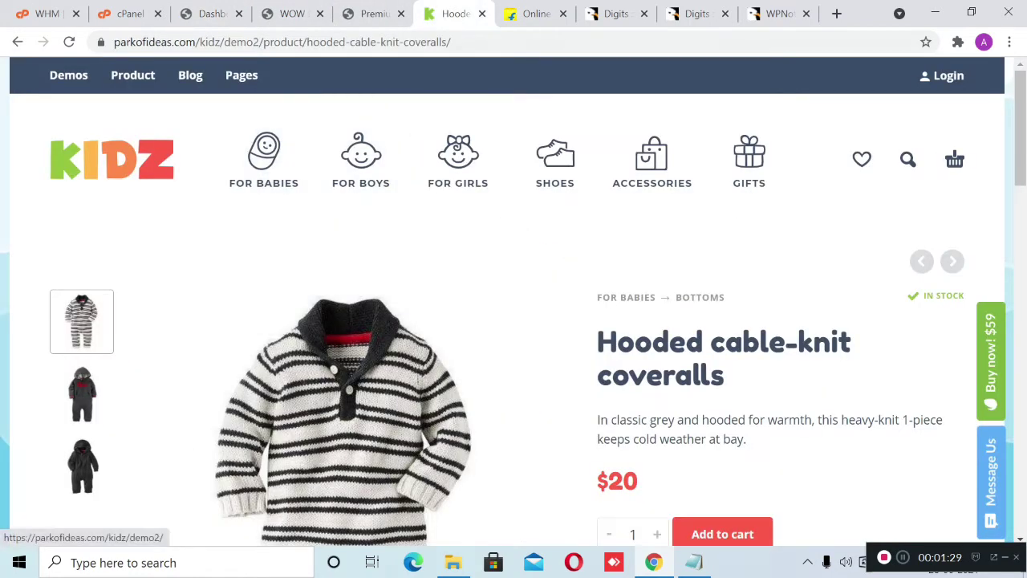
key("ctrl+shift+Tab")
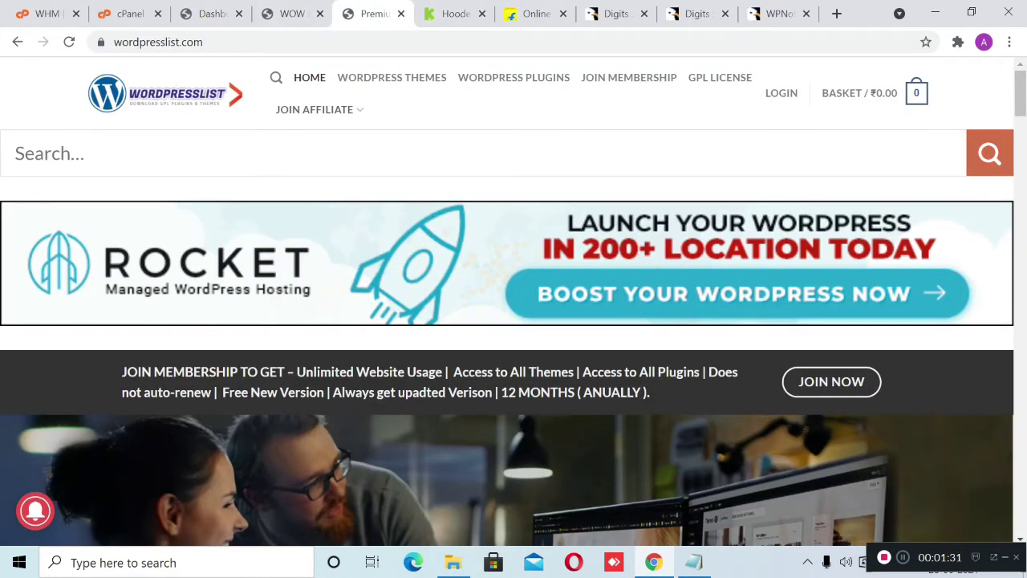
type("kidz")
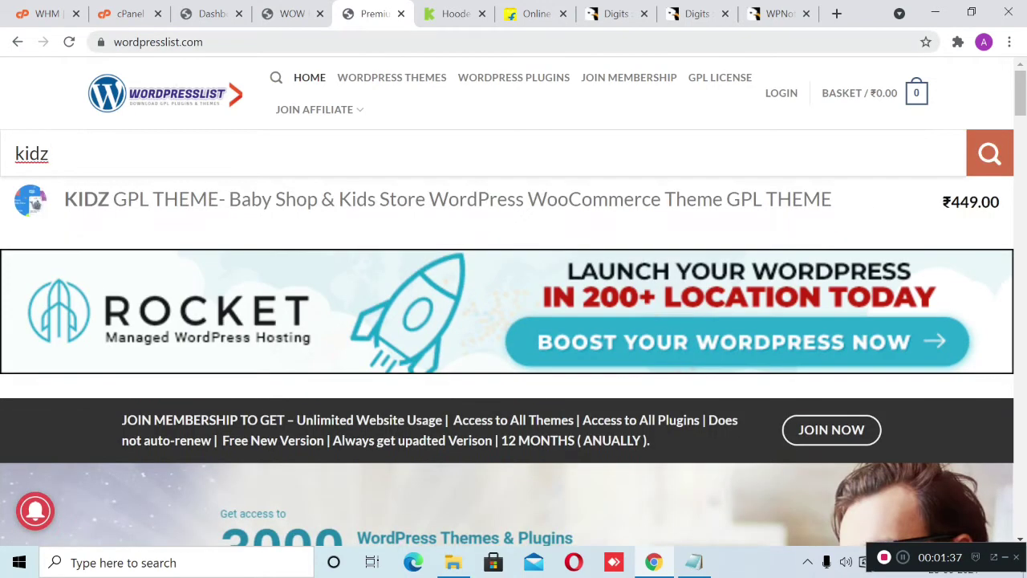
left_click(276, 200)
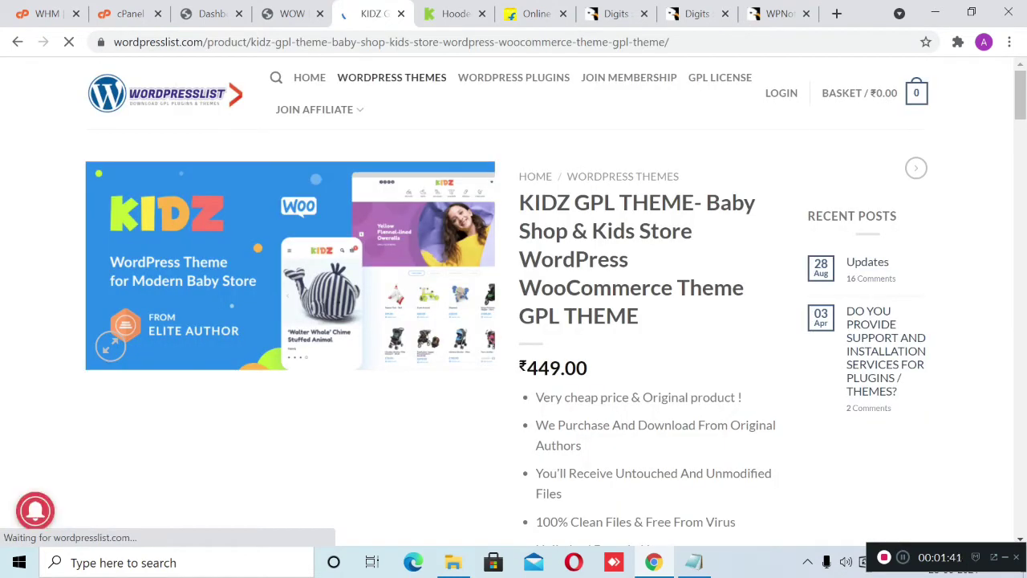
- Examine the KIDZ GPL theme's price, title and product details on its product page
left_click_drag(527, 368, 601, 398)
left_click(600, 398)
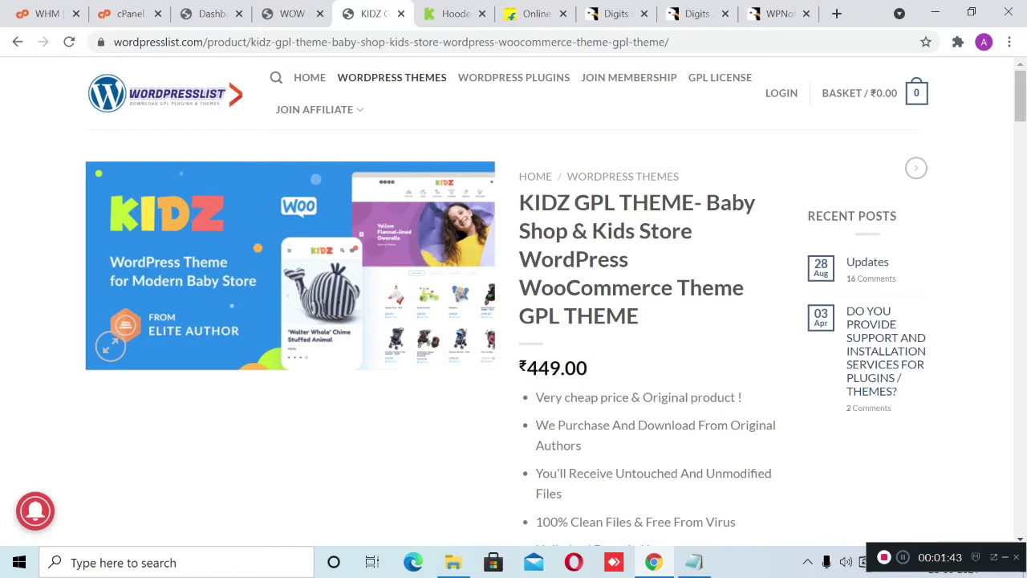
left_click_drag(520, 202, 616, 202)
left_click(616, 202)
scroll(514, 321, "down", 3)
scroll(514, 321, "up", 3)
scroll(513, 321, "down", 4)
scroll(513, 321, "up", 3)
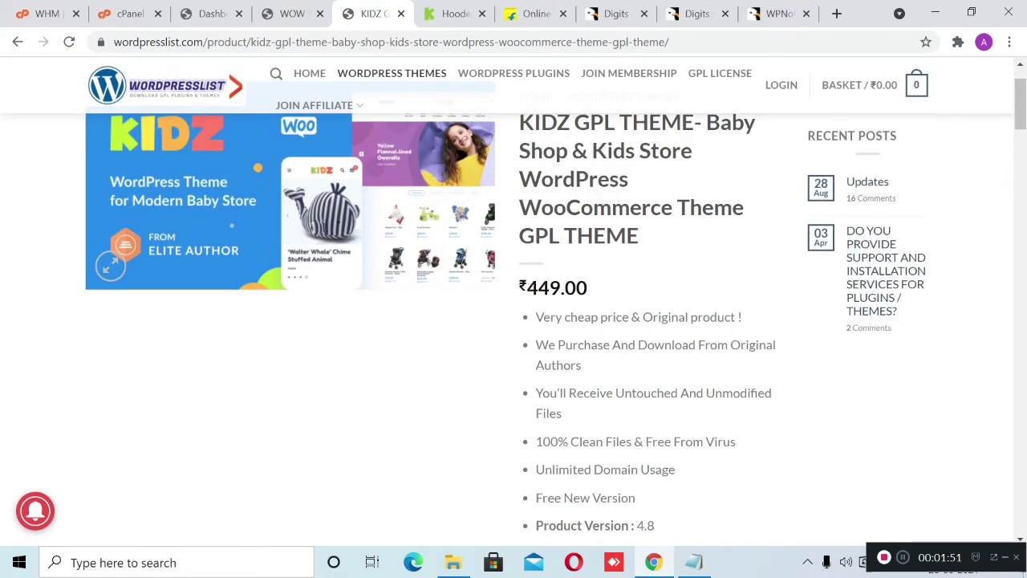
- Open the theme upload form in the WOW BABY TOYS WordPress dashboard
left_click(213, 14)
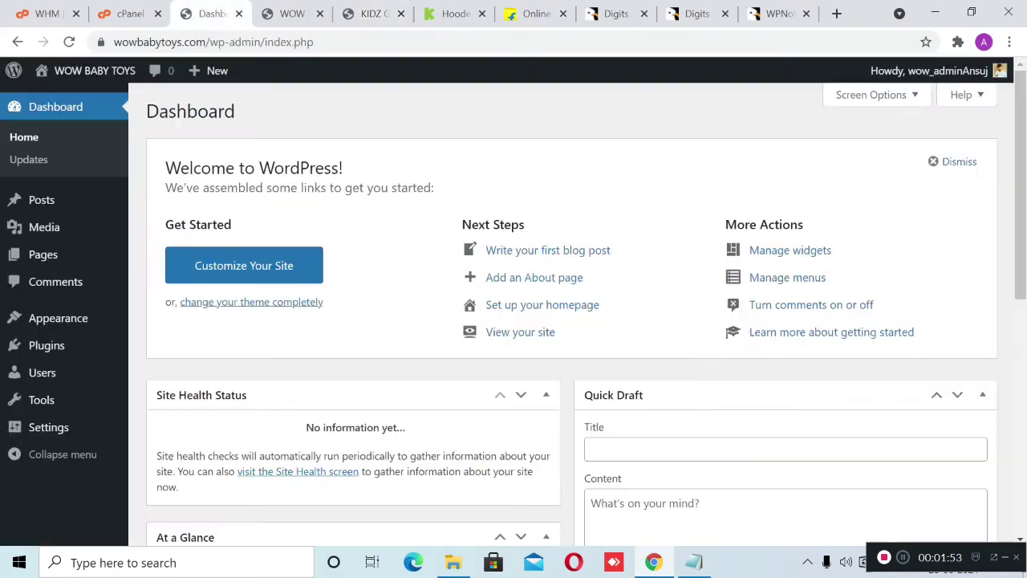
mouse_move(57, 318)
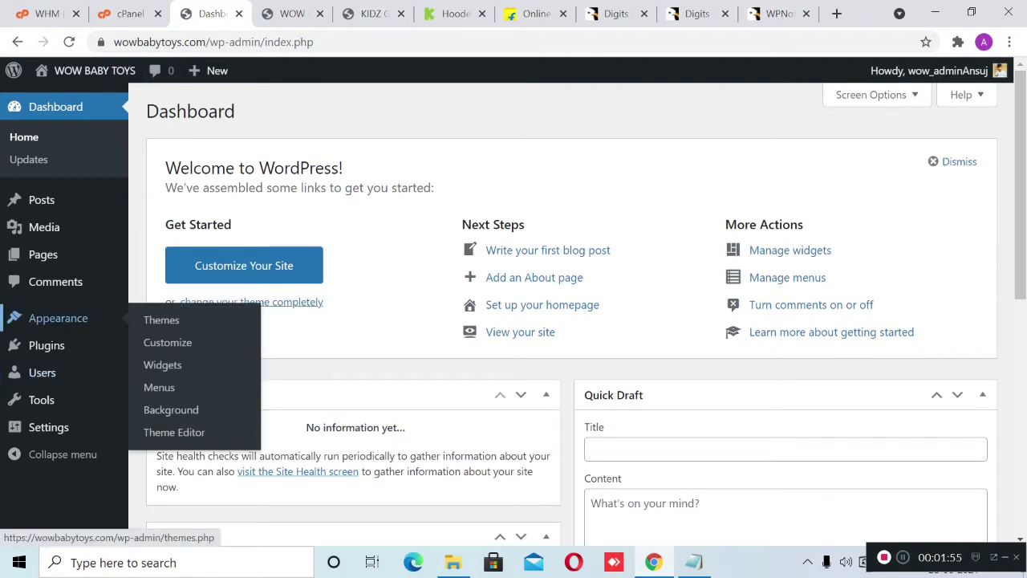
left_click(161, 320)
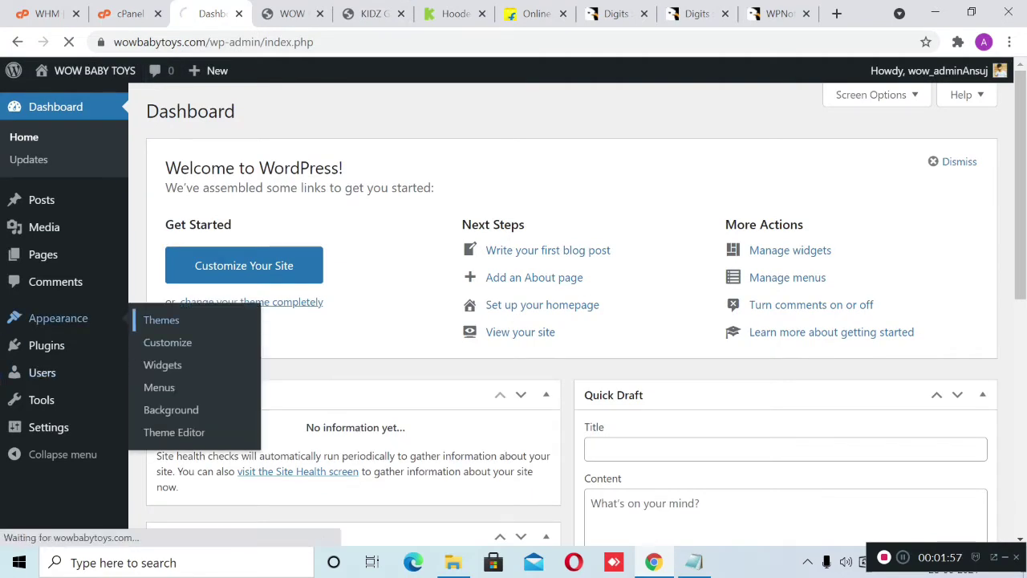
scroll(571, 313, "down", 2)
scroll(572, 313, "up", 2)
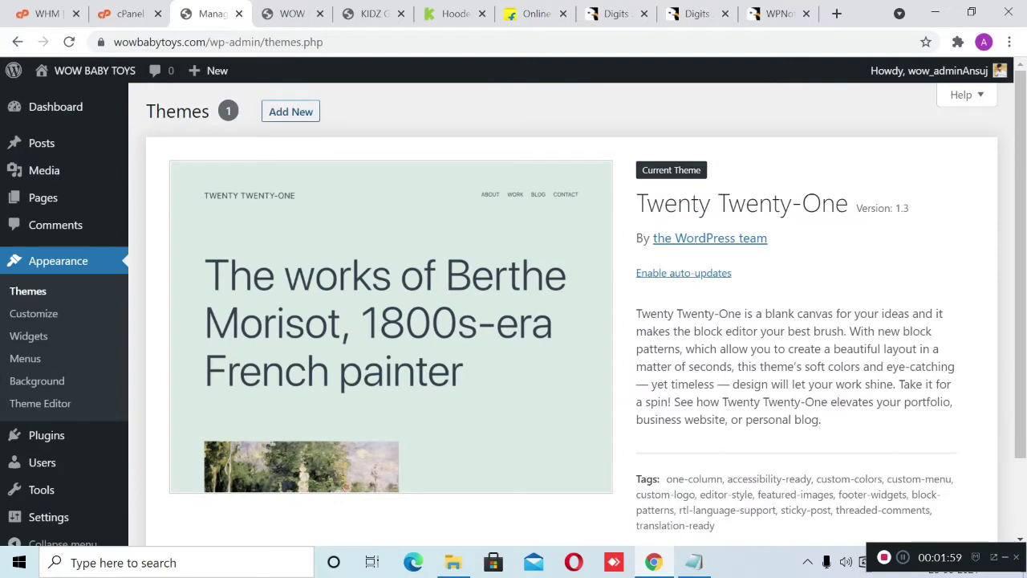
left_click(291, 111)
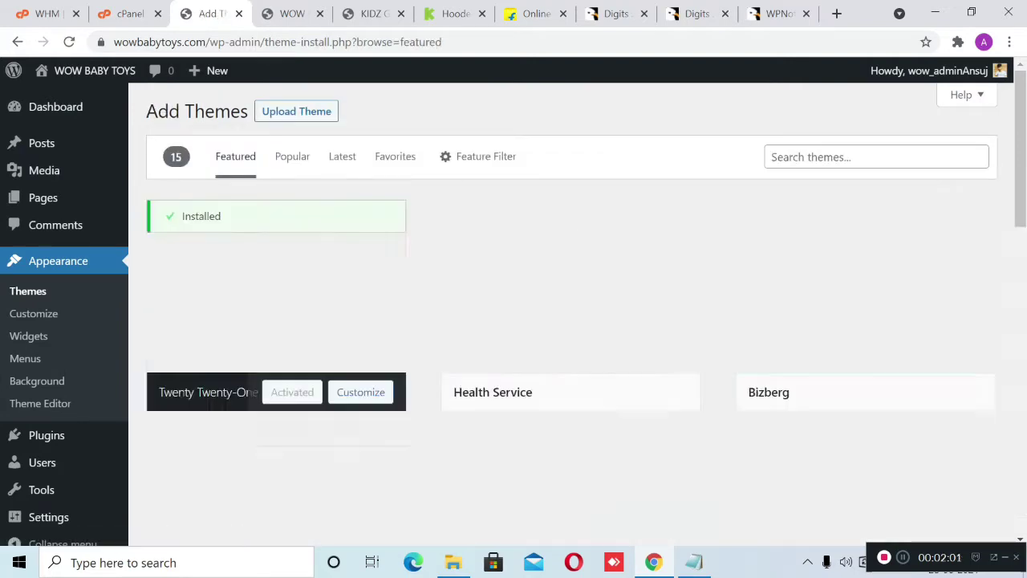
left_click(297, 112)
- Choose the kidz ZIP archive from the kidz_v4.8 folder in Downloads and install it as a theme
left_click(467, 255)
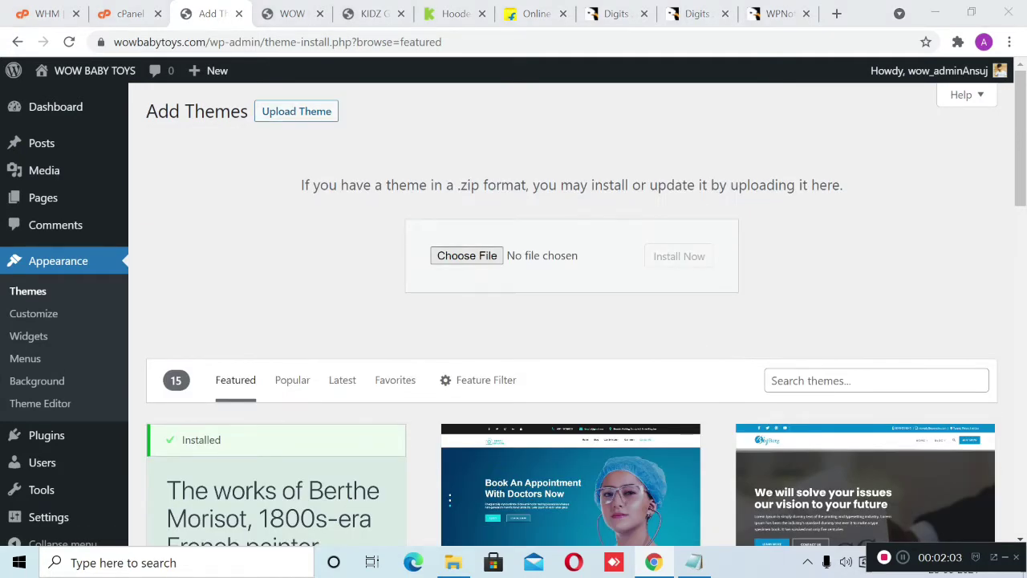
left_click(283, 154)
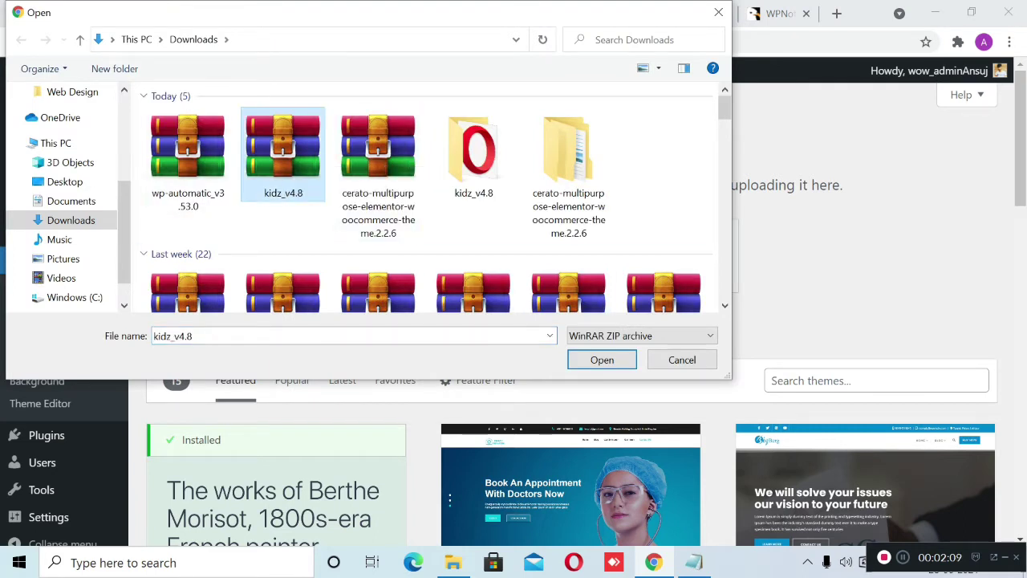
right_click(286, 149)
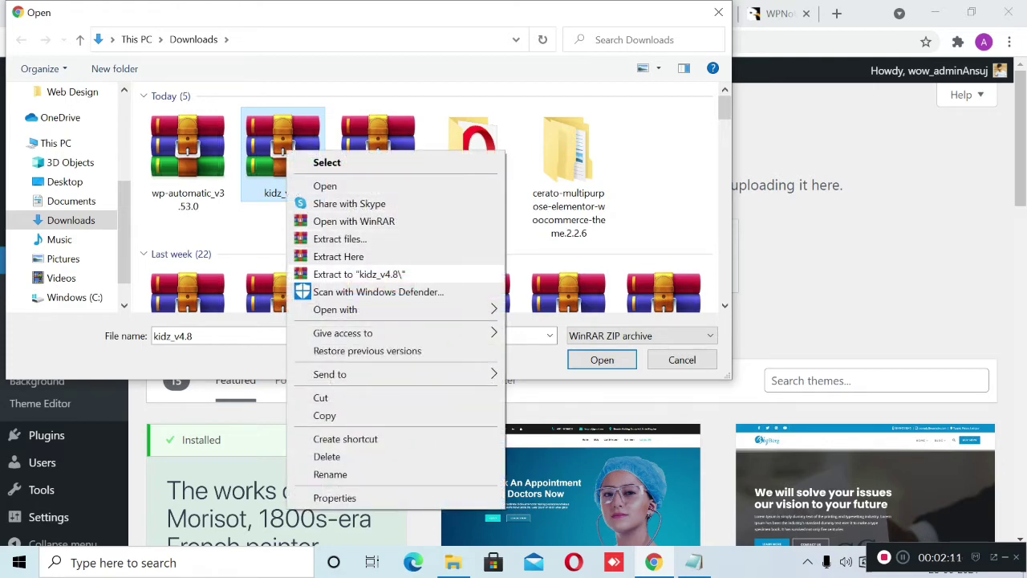
left_click(359, 273)
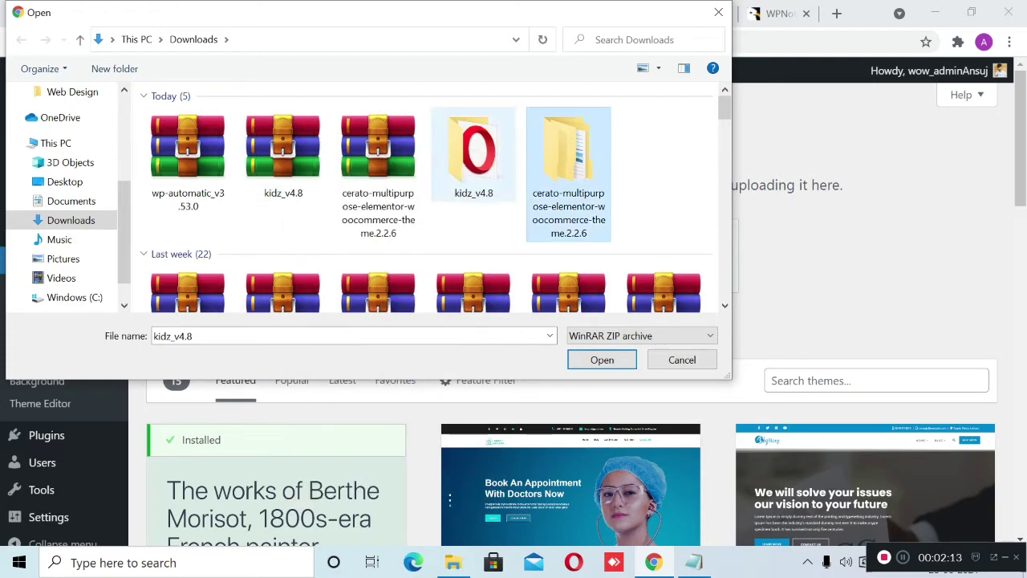
double_click(473, 152)
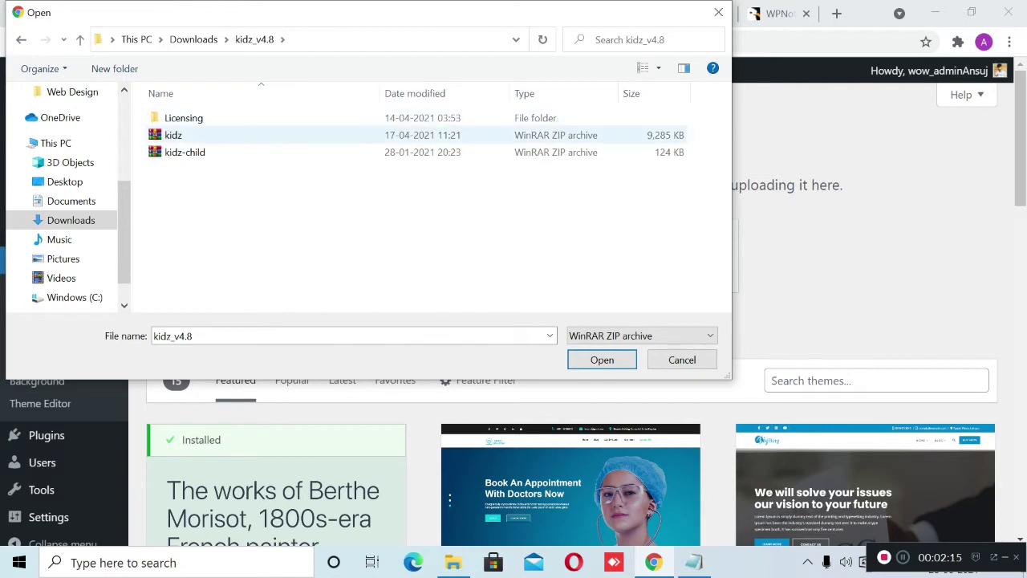
left_click(201, 136)
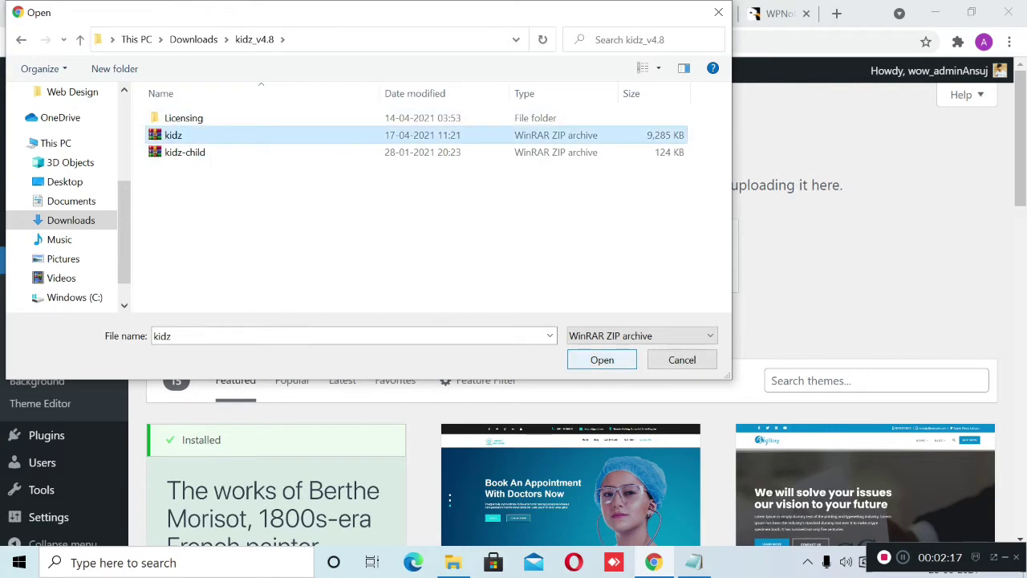
left_click(602, 360)
left_click(679, 256)
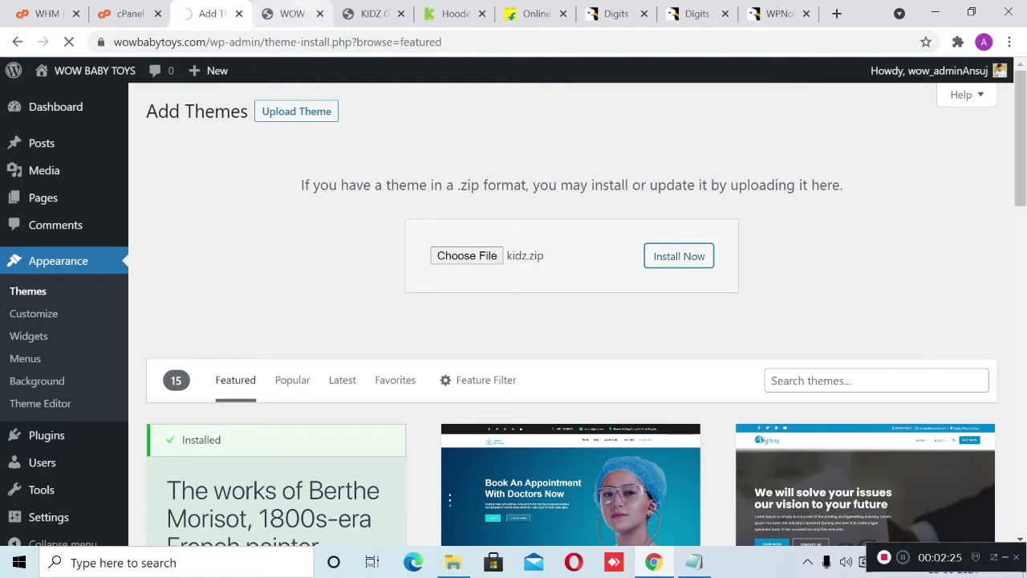
- Review the KIDZ demo's coveralls product page down to the footer and return to the theme upload page
left_click(292, 14)
left_click(374, 14)
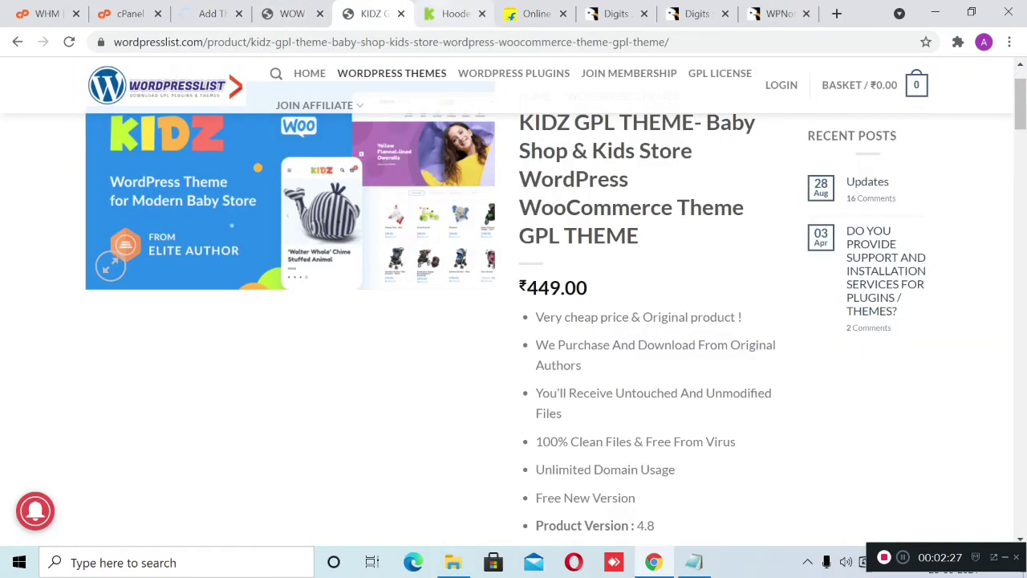
left_click(455, 14)
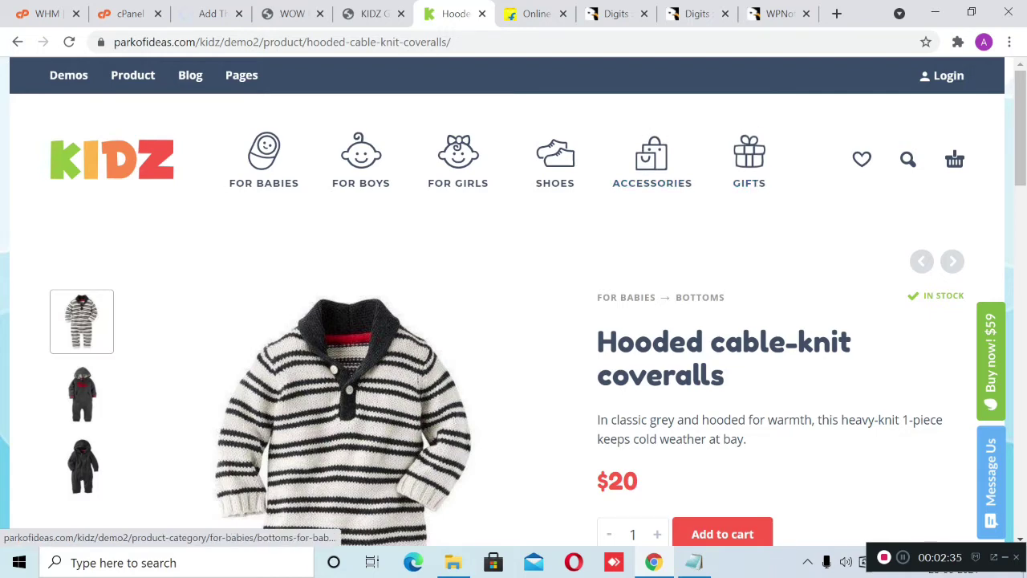
scroll(514, 321, "down", 3)
scroll(514, 321, "down", 15)
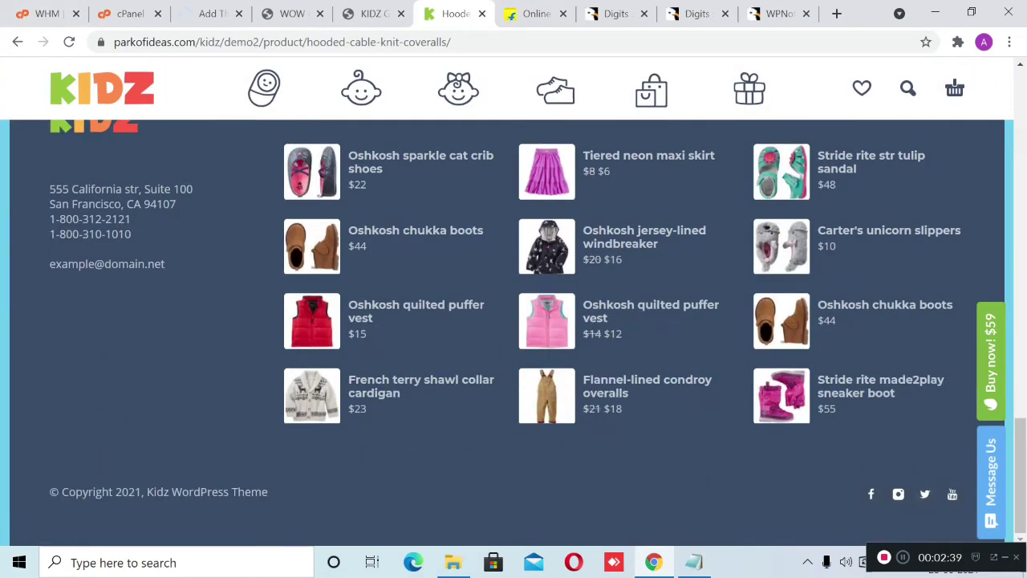
scroll(513, 321, "up", 18)
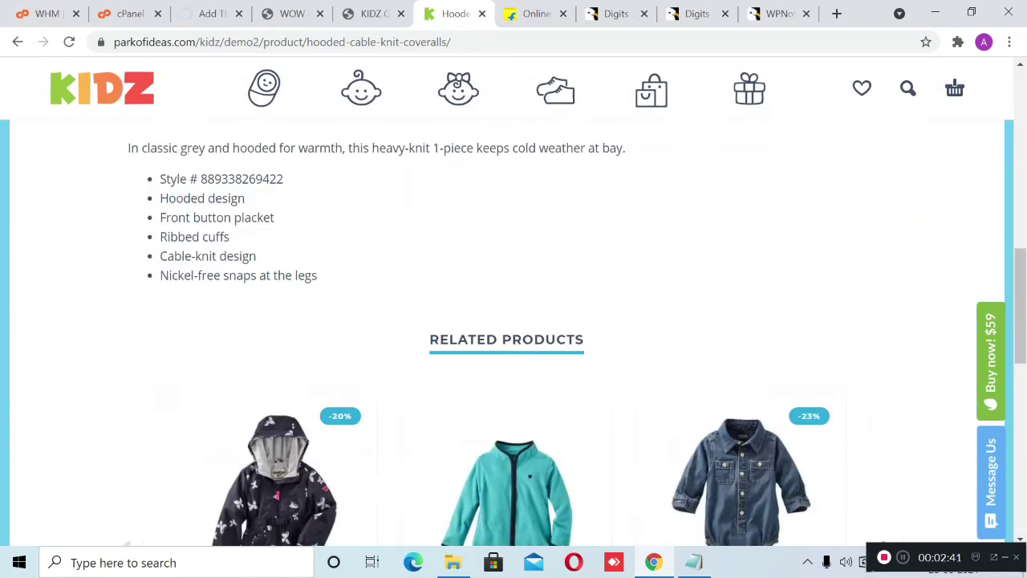
left_click(212, 13)
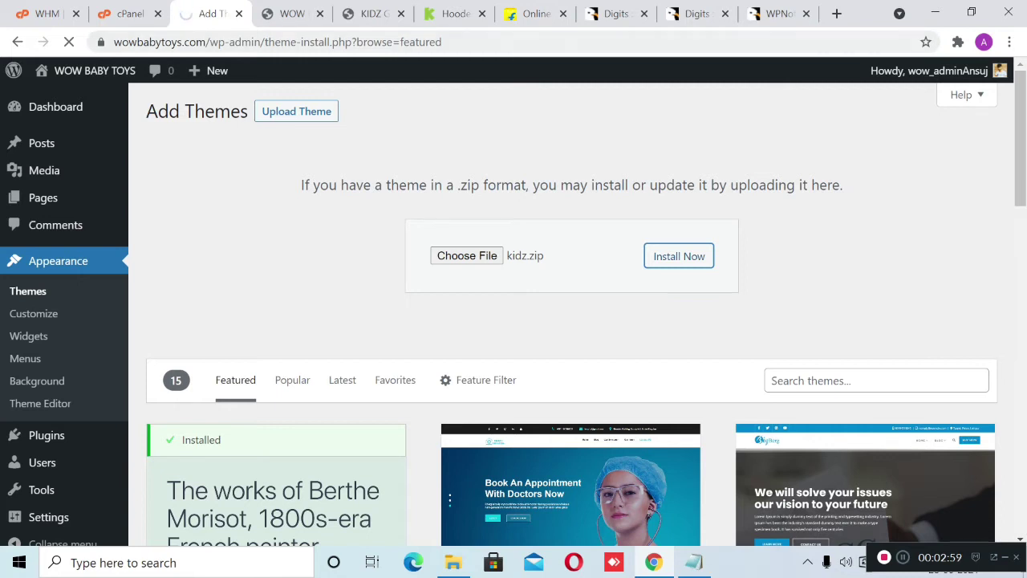
- Open topwaterpurifier.net in a new tab, look over its product listings and check on the theme installation
left_click(838, 13)
type("th")
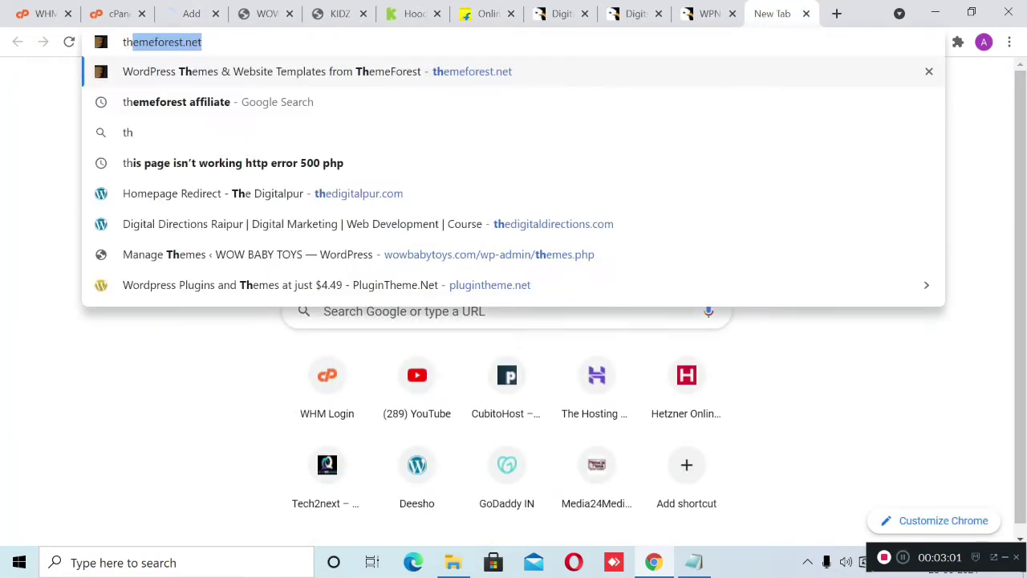
type("eme")
key("BackSpace")
key("BackSpace")
key("BackSpace")
key("BackSpace")
key("BackSpace")
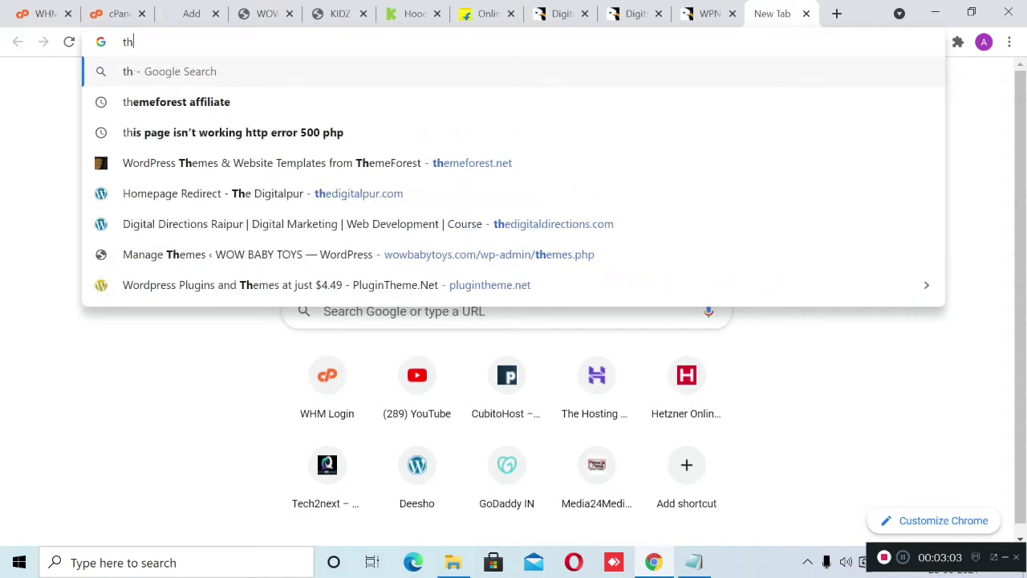
type("opwa")
key("Return")
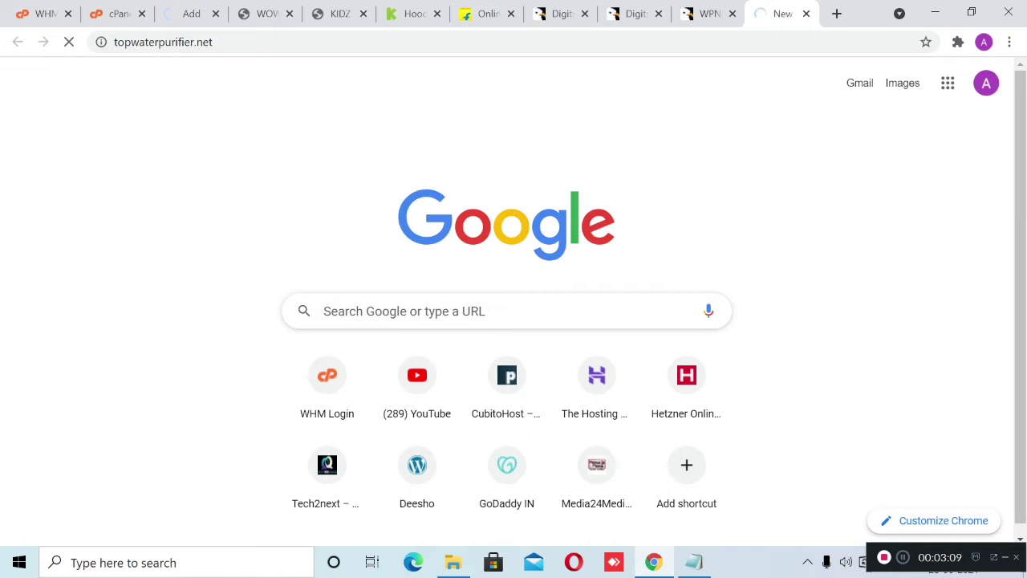
left_click(191, 13)
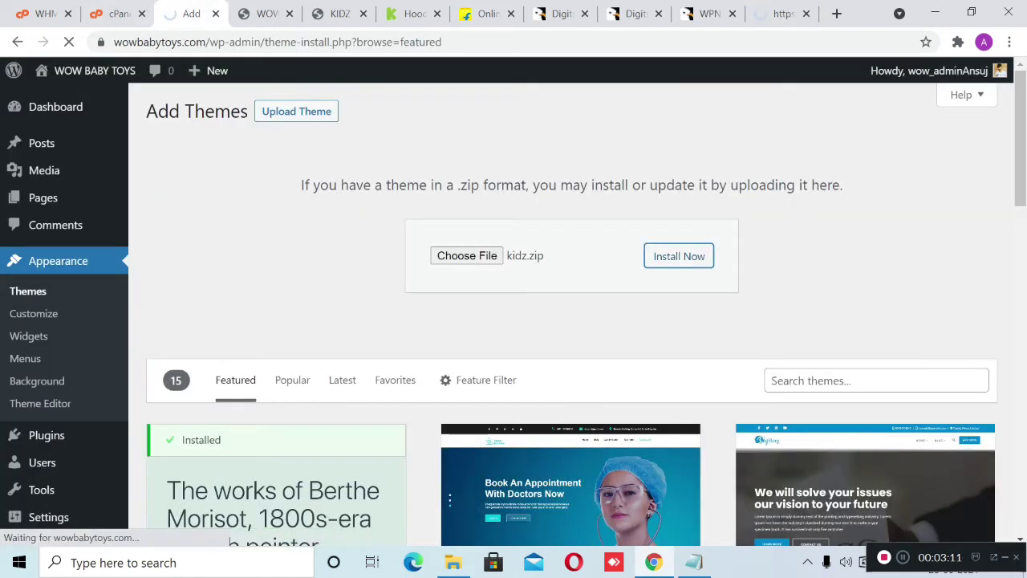
key("ctrl+9")
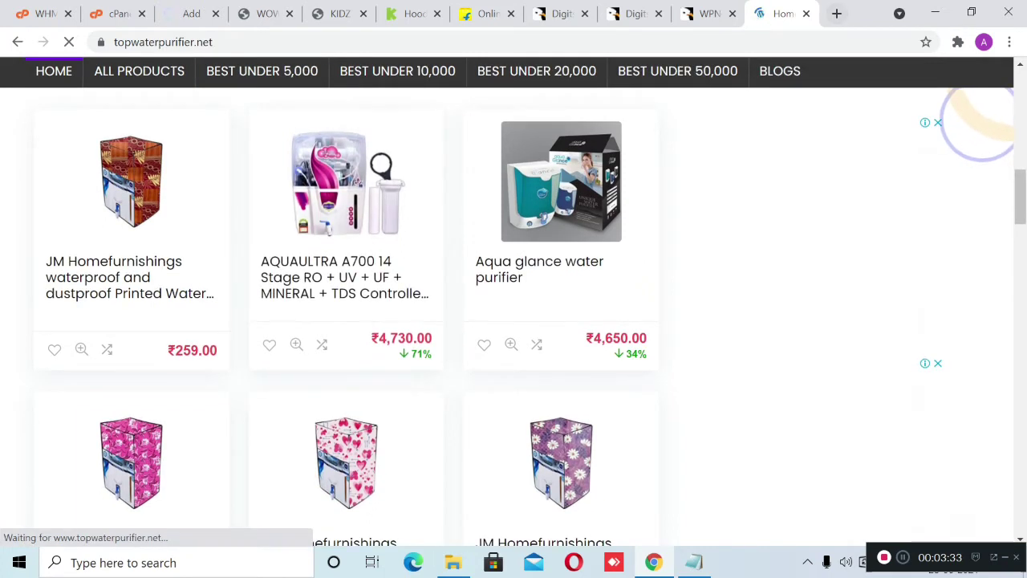
- Search Google for internet speed test in a new tab, run the speed test and close the tab
key("ctrl+t")
type("i")
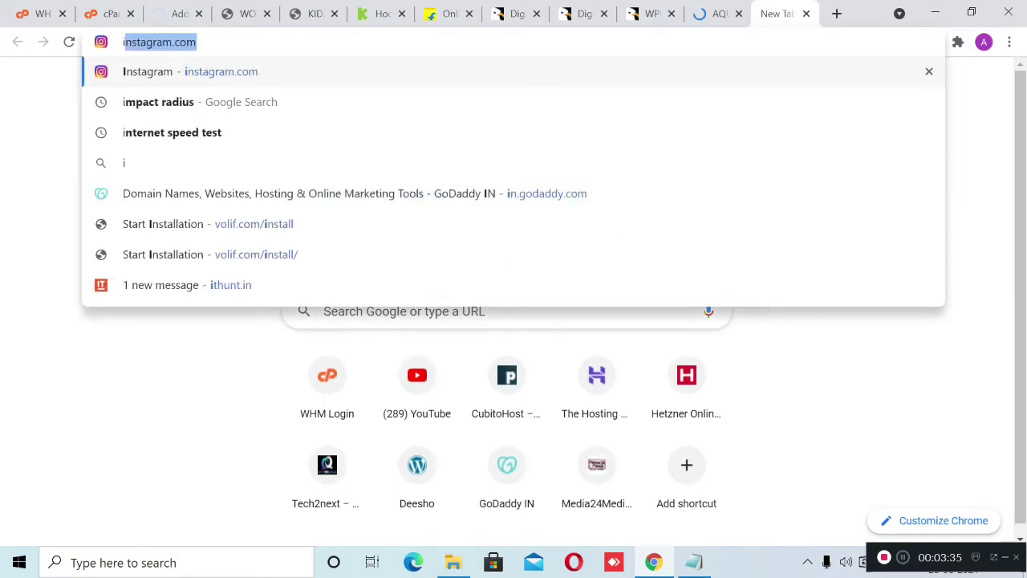
type("nte")
key("Return")
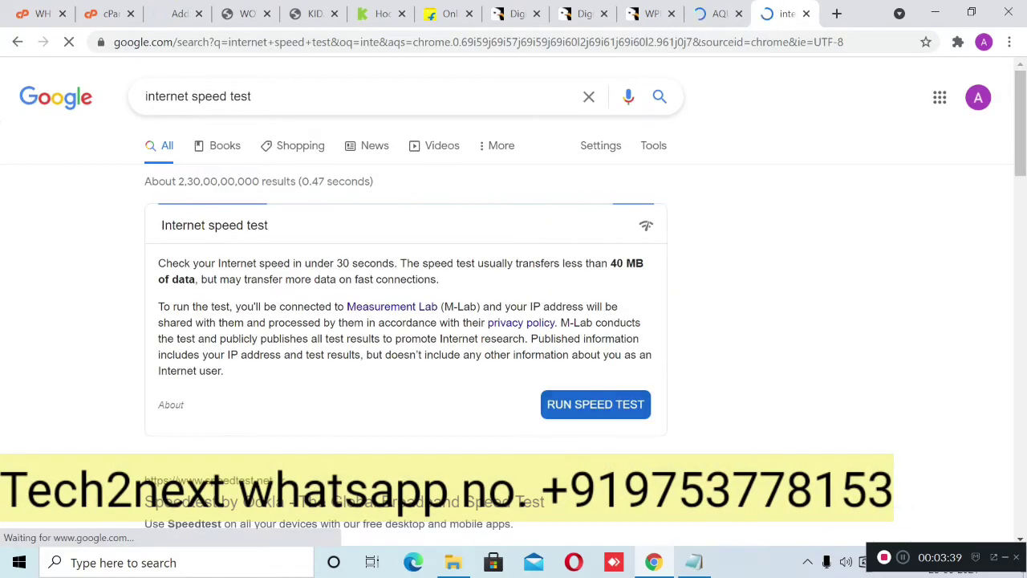
left_click(596, 404)
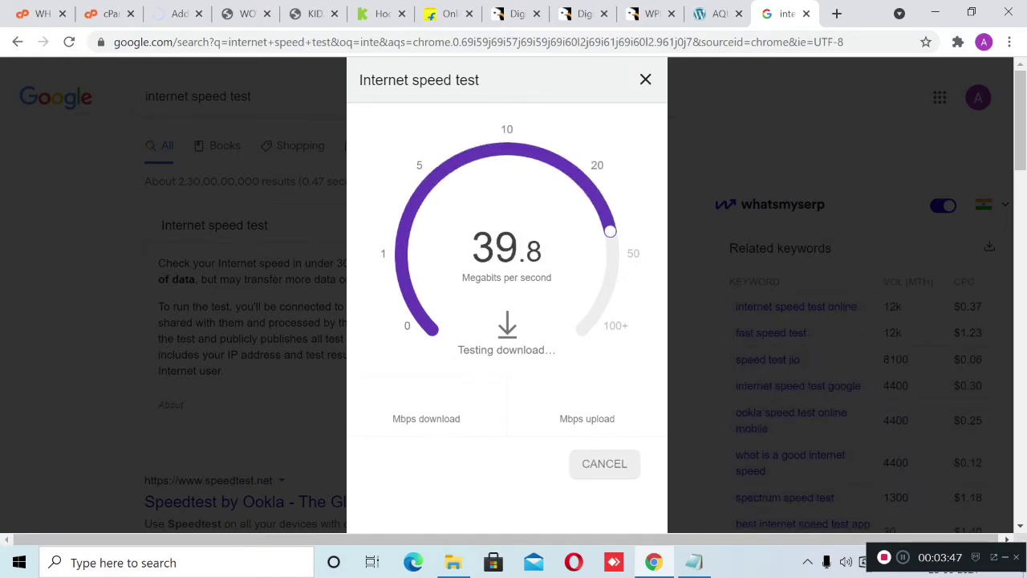
left_click(807, 14)
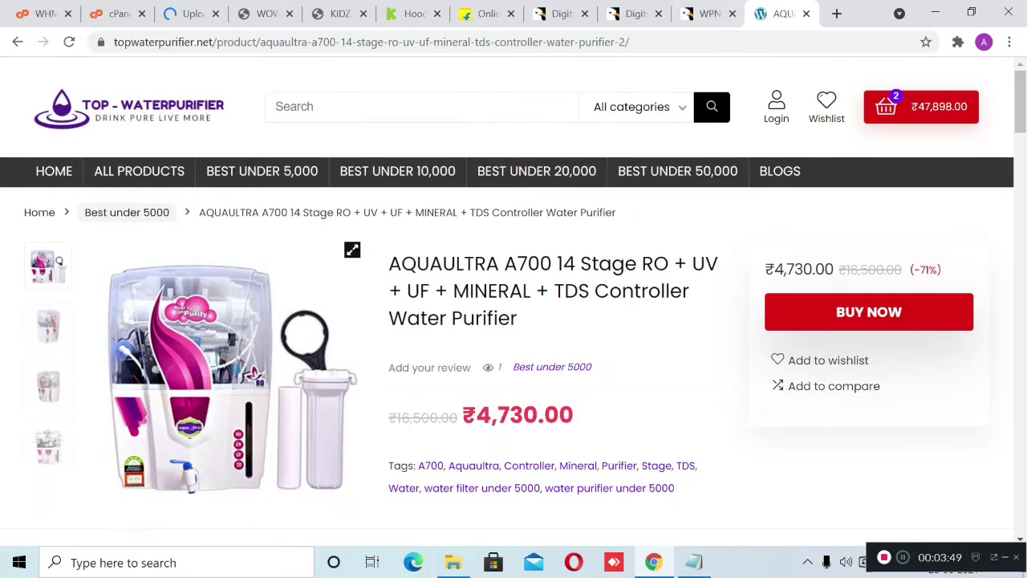
- Open the AQUAULTRA A700 product's Amazon listing through its buy link and copy the affiliate tag from the URL
scroll(232, 361, "down", 1)
scroll(233, 361, "up", 1)
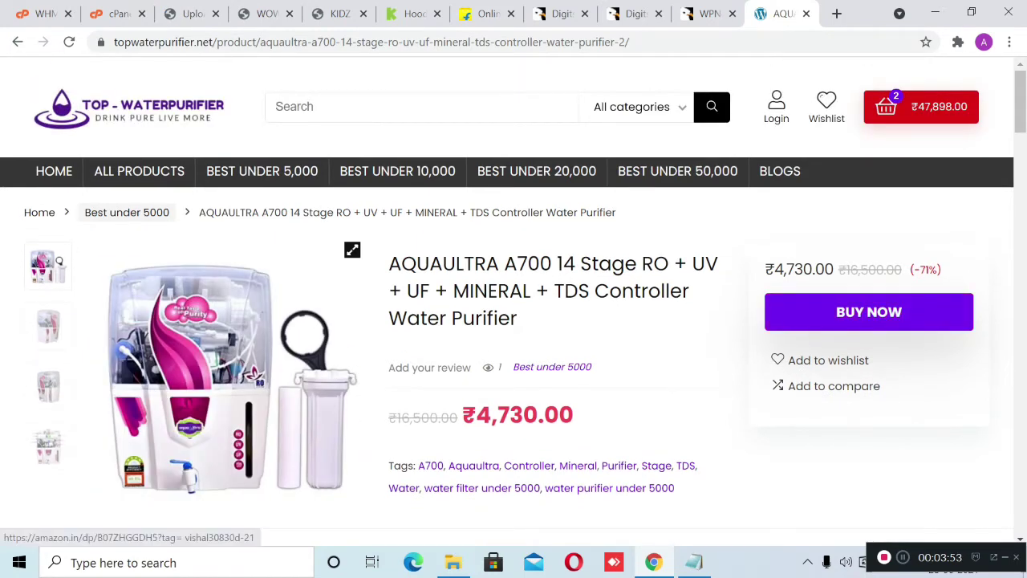
left_click(869, 312)
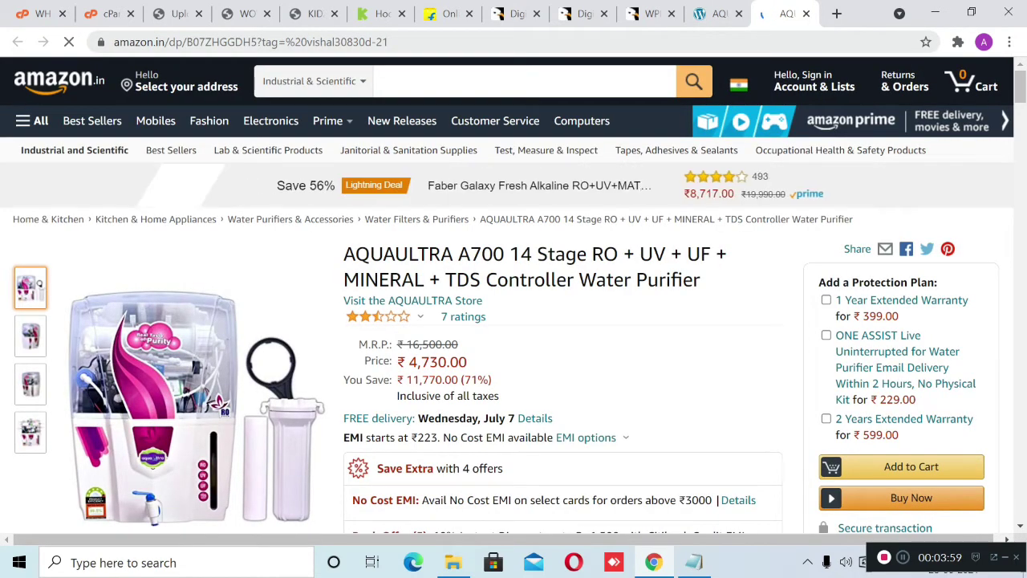
left_click_drag(395, 42, 307, 42)
right_click(405, 47)
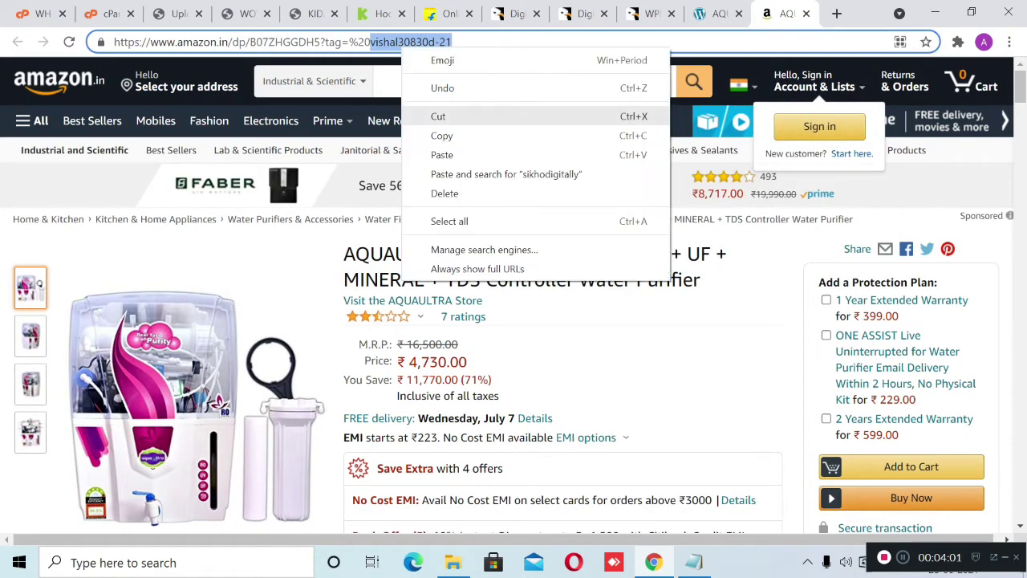
left_click(441, 135)
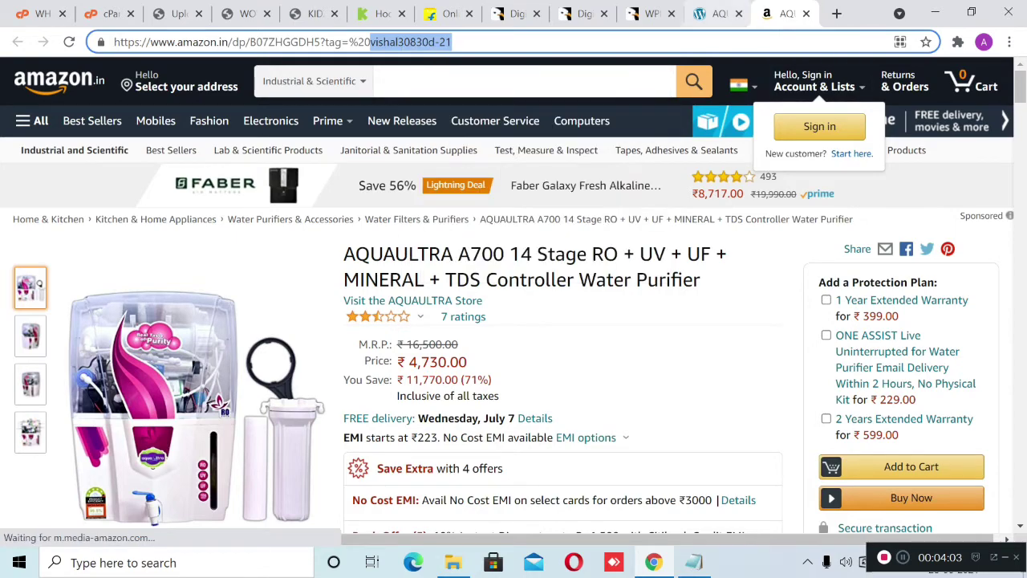
- Return to the AQUAULTRA A700 product page, look it over and load the water purifier site's home page
left_click(714, 14)
scroll(321, 362, "down", 2)
scroll(321, 361, "up", 2)
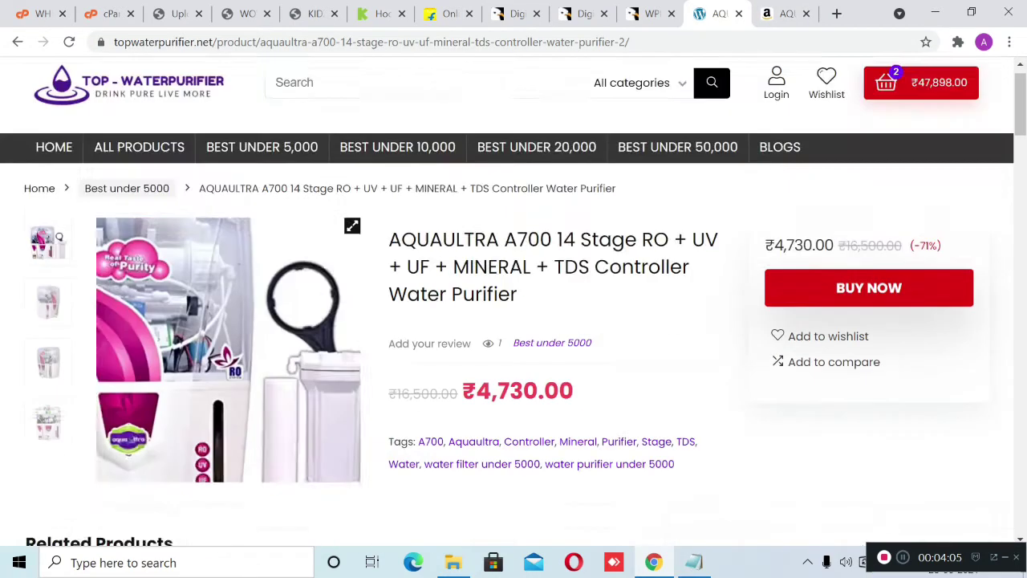
left_click(69, 41)
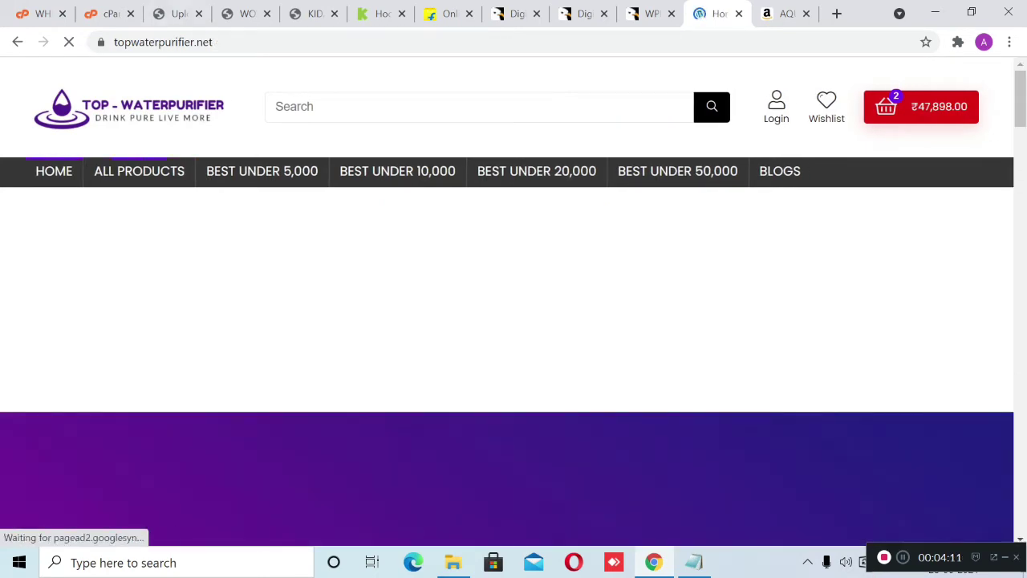
- Activate the uploaded KIDZ theme and install its required plugins: Kidz Theme Functionality, Kidz Theme Wishlist and WooCommerce
left_click(178, 14)
left_click(229, 222)
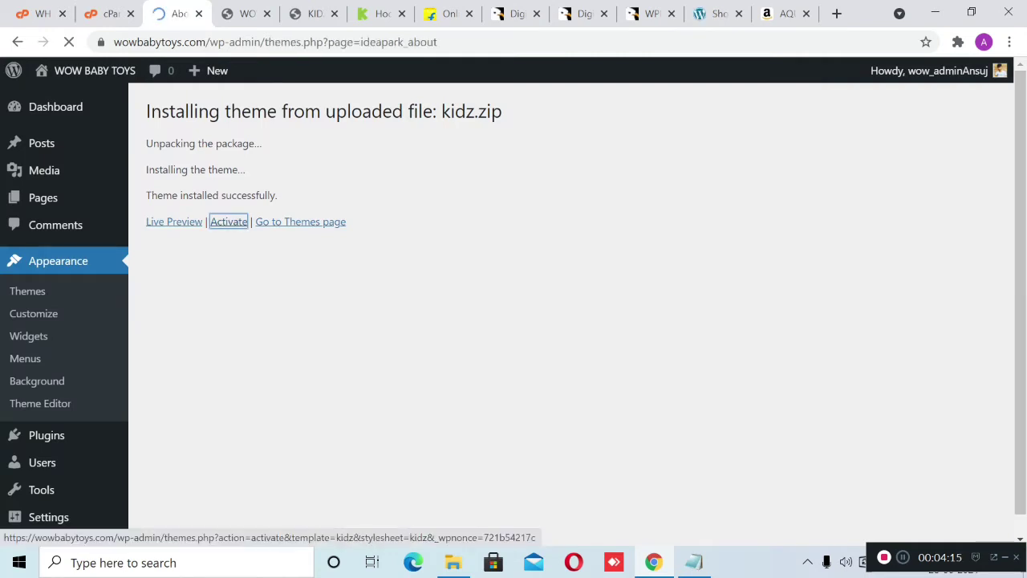
scroll(578, 310, "down", 1)
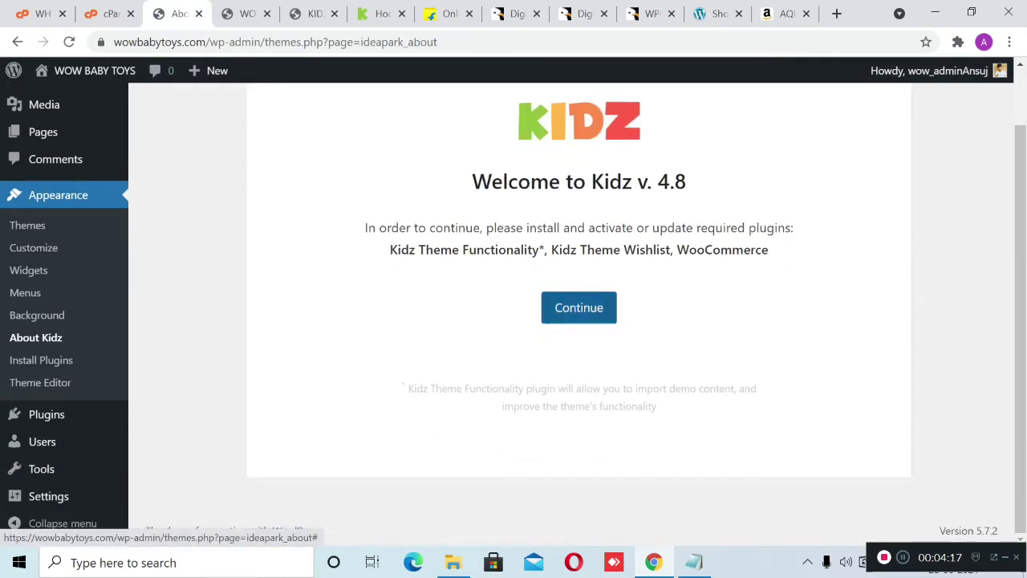
left_click(578, 307)
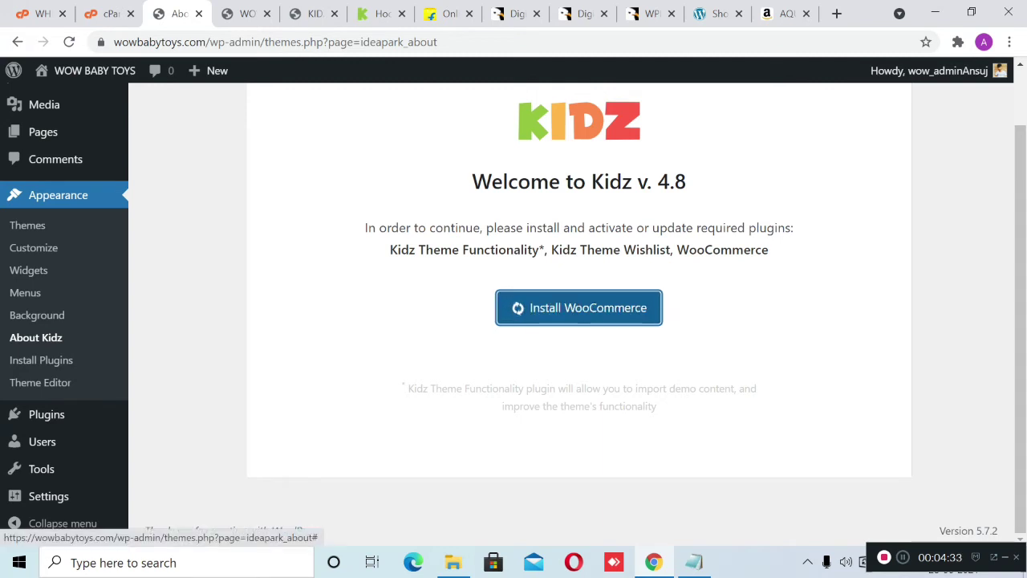
left_click_drag(366, 228, 794, 228)
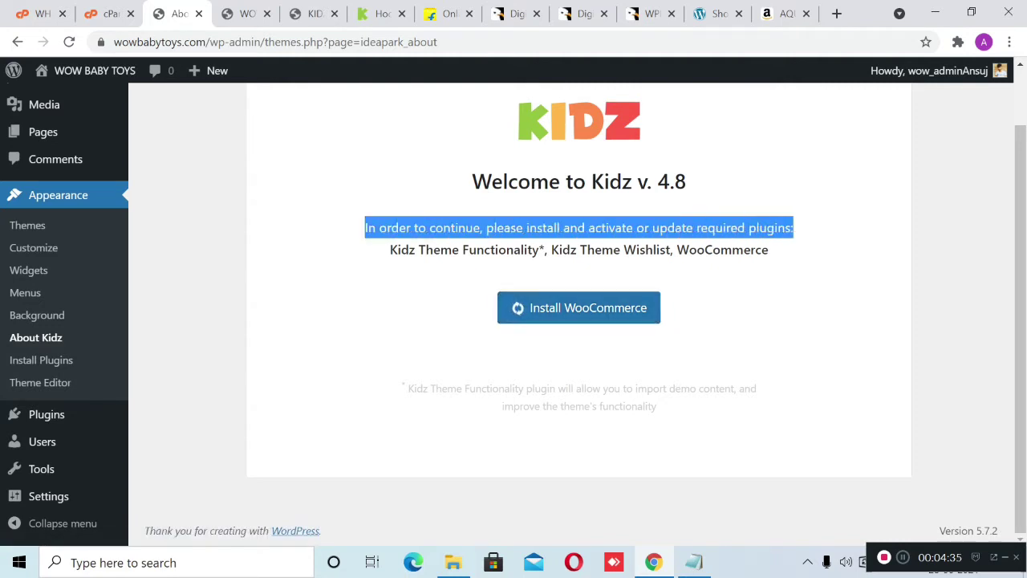
left_click(796, 231)
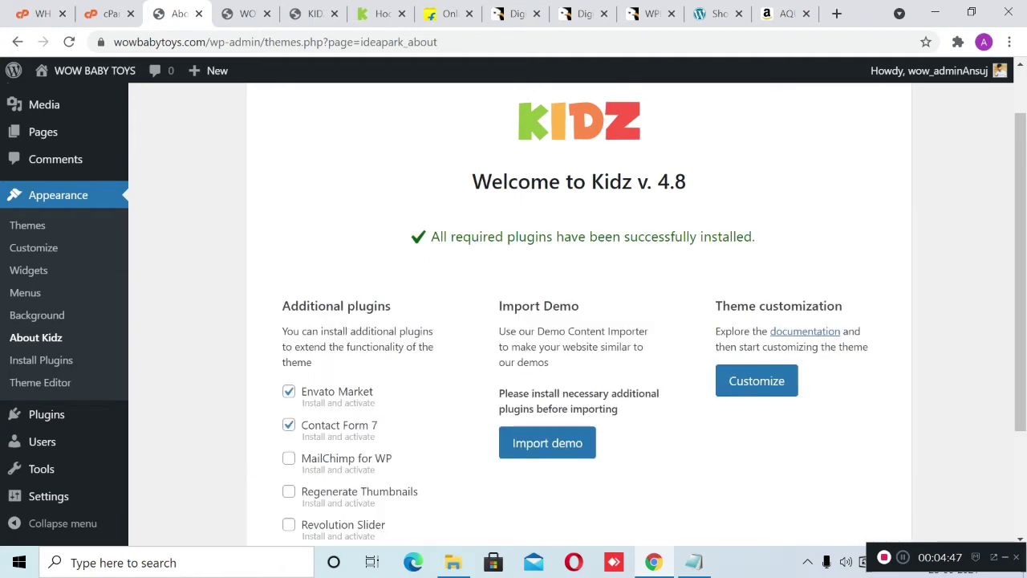
- Deselect the additional plugins Envato Market and Contact Form 7 and open the KIDZ demo content importer
scroll(513, 313, "down", 2)
scroll(514, 313, "up", 3)
scroll(514, 313, "down", 3)
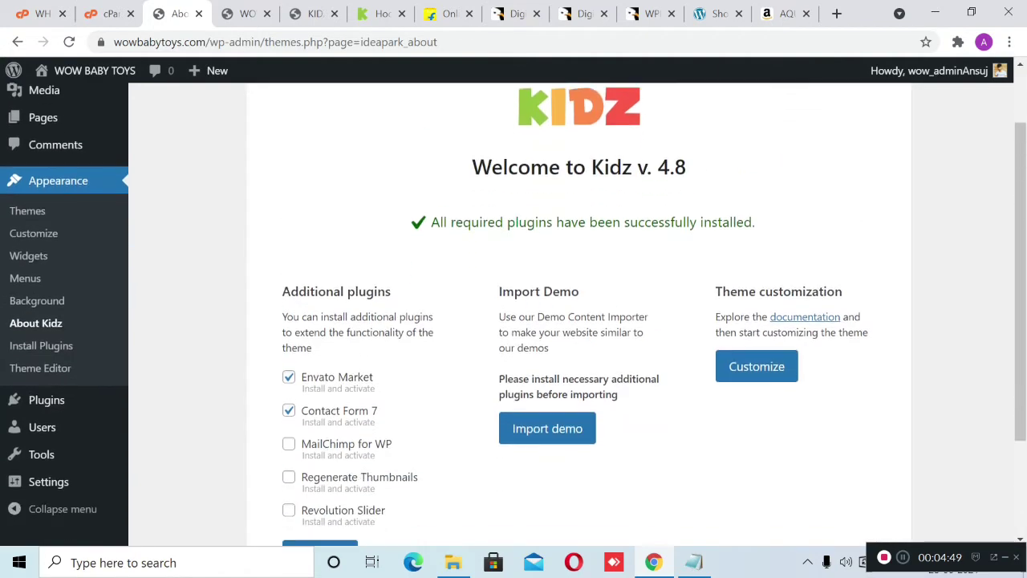
left_click_drag(393, 150, 282, 150)
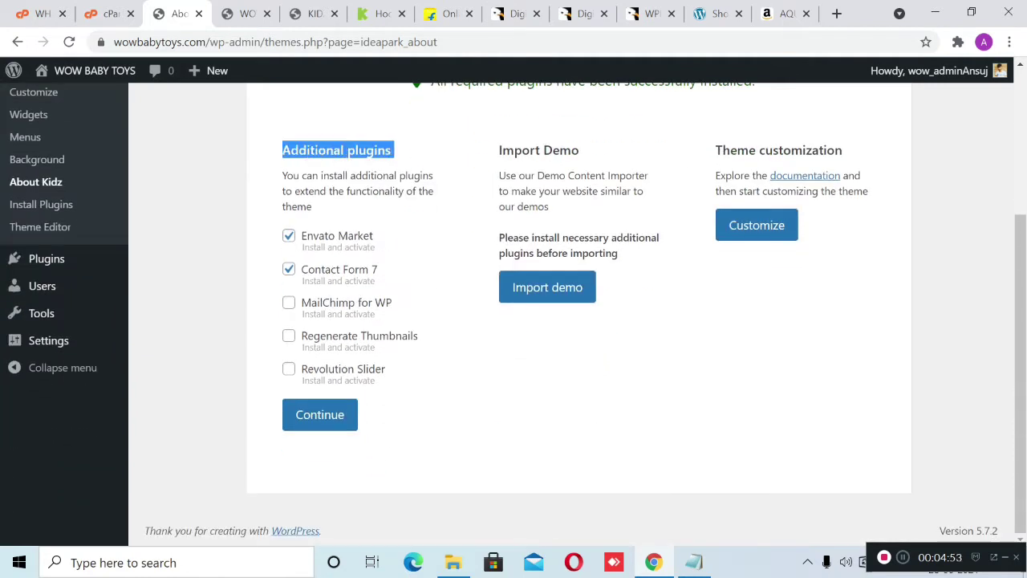
left_click(289, 236)
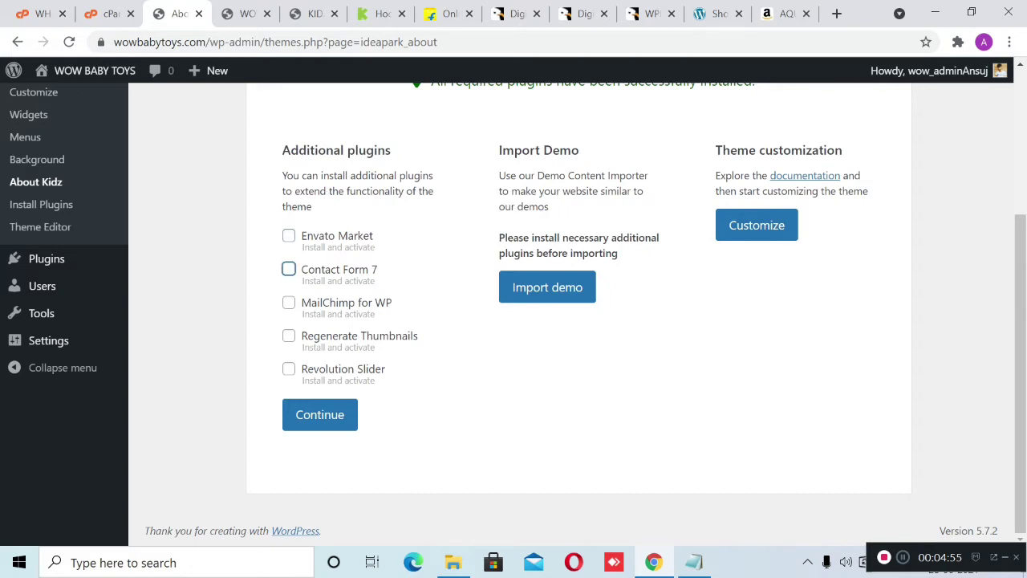
left_click_drag(634, 254, 491, 151)
left_click(486, 161)
left_click(547, 286)
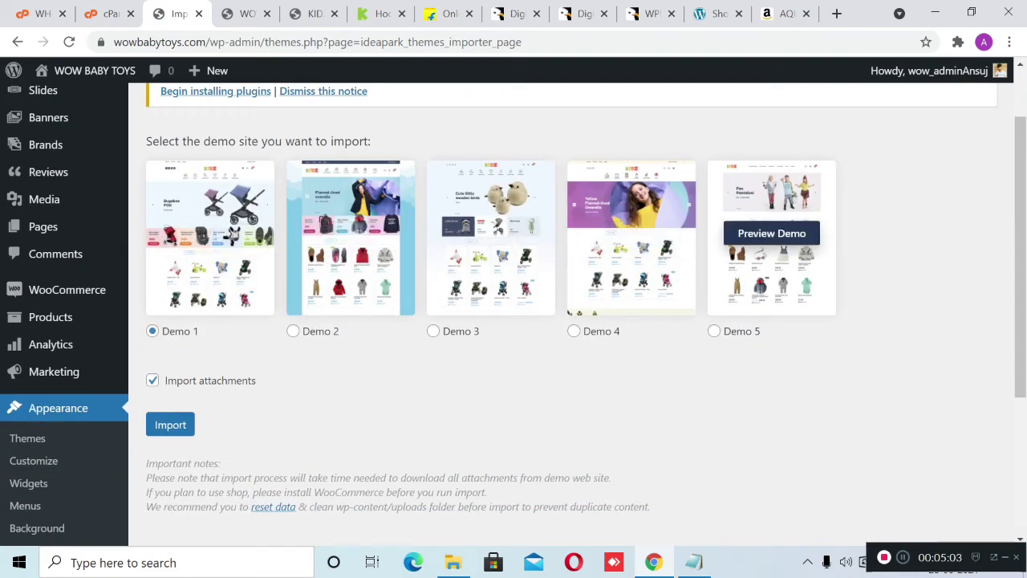
- Open the previews of Demo 1, Demo 2 and Demo 3 in separate new tabs
right_click(221, 234)
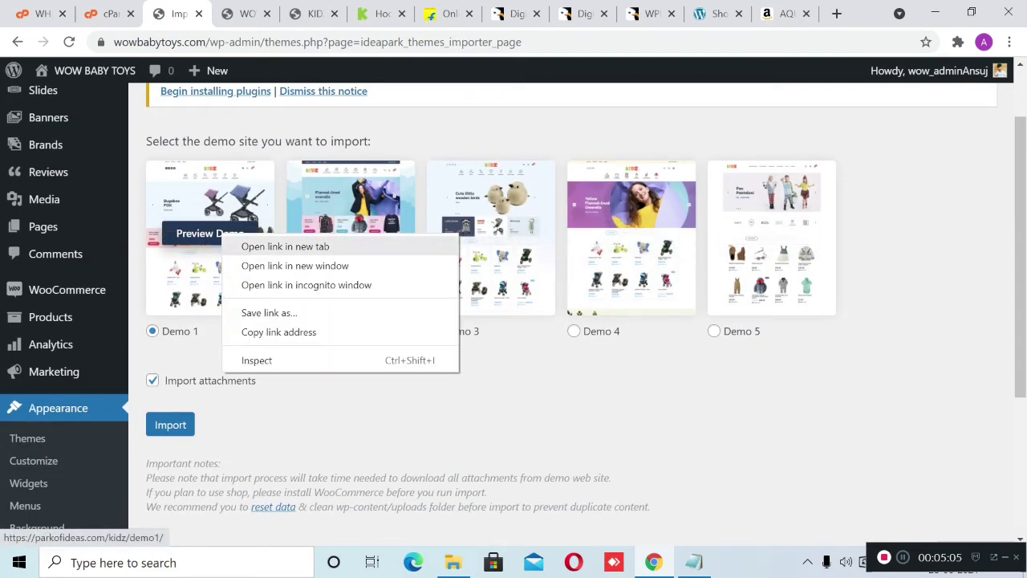
left_click(285, 246)
right_click(353, 234)
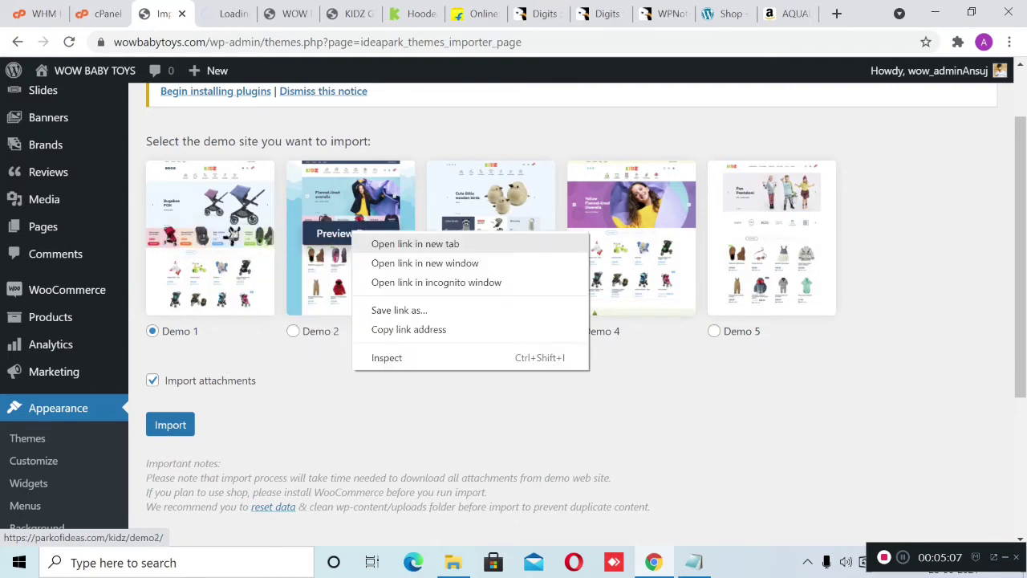
left_click(390, 245)
right_click(472, 231)
left_click(513, 243)
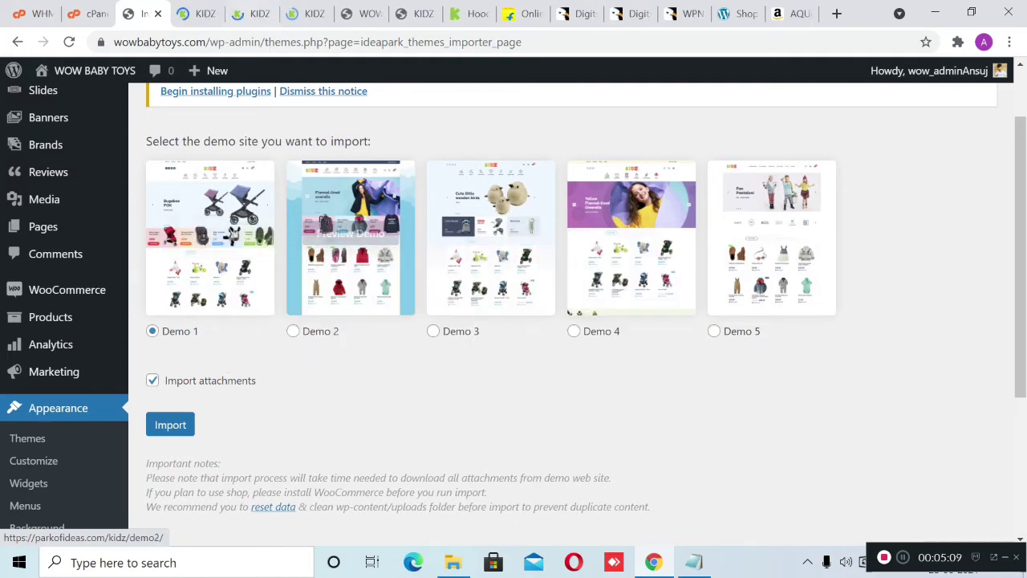
- Look through the Demo 1, Demo 2 and Demo 3 storefronts and close their preview tabs
key("ctrl+Tab")
scroll(514, 305, "down", 20)
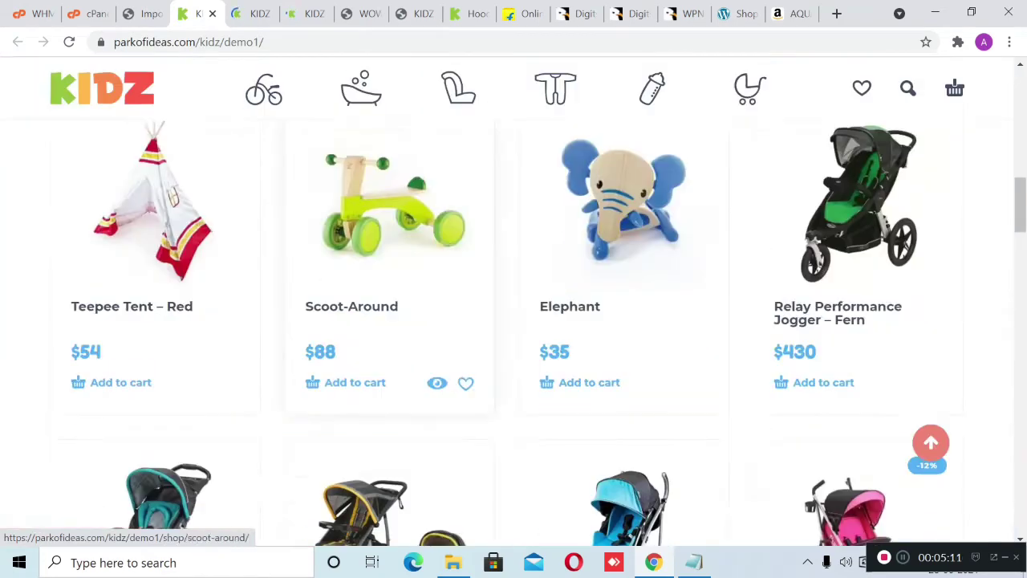
scroll(514, 305, "down", 5)
key("ctrl+Tab")
scroll(513, 305, "down", 20)
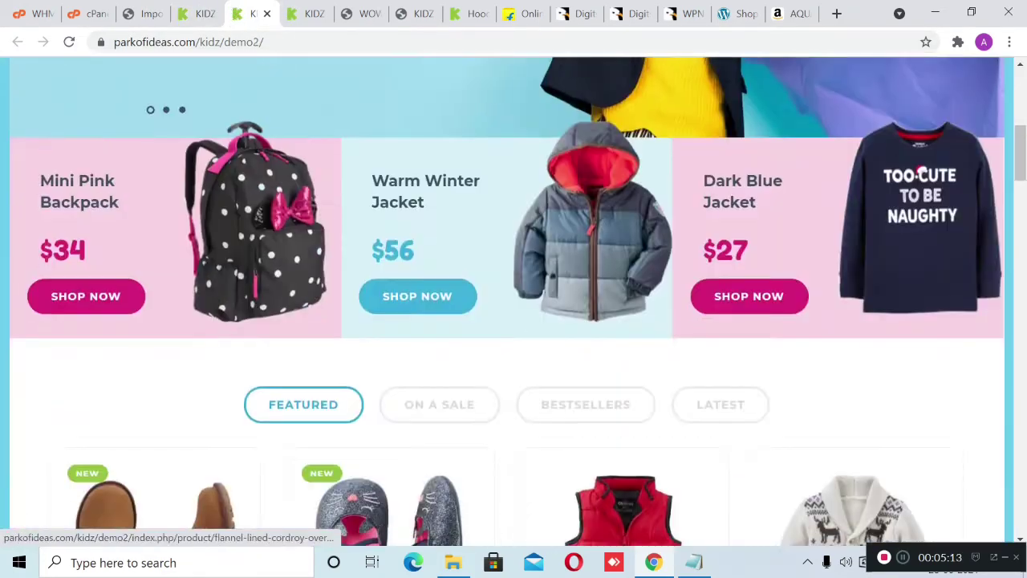
scroll(513, 305, "down", 1)
key("ctrl+Tab")
scroll(513, 305, "down", 20)
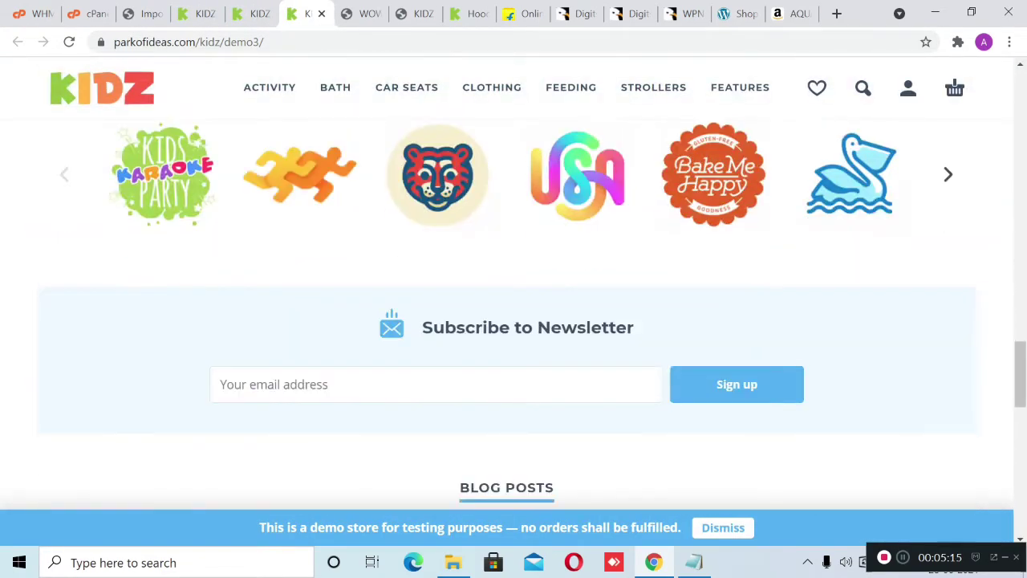
left_click(197, 14)
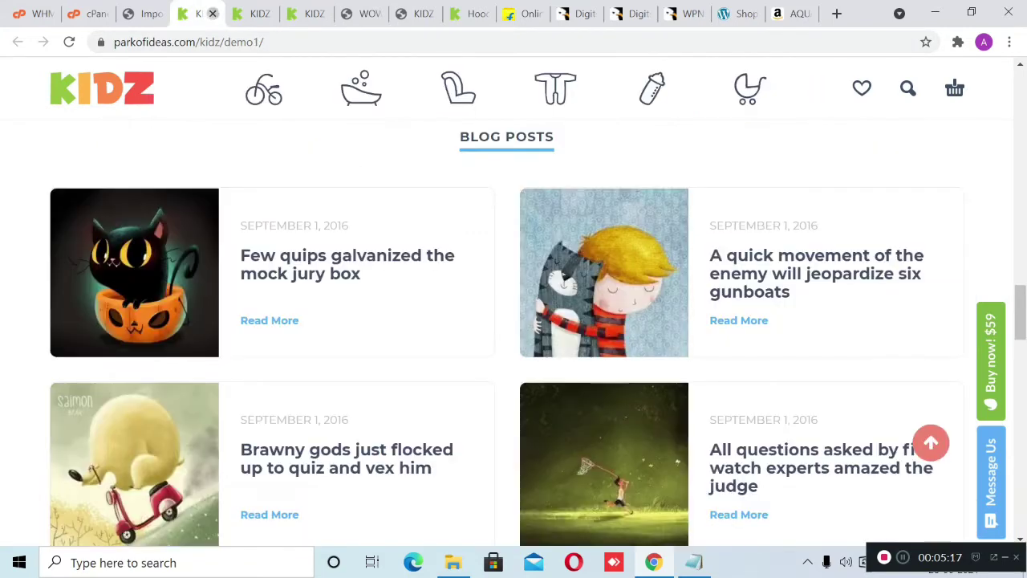
left_click(212, 13)
left_click(213, 13)
left_click(213, 14)
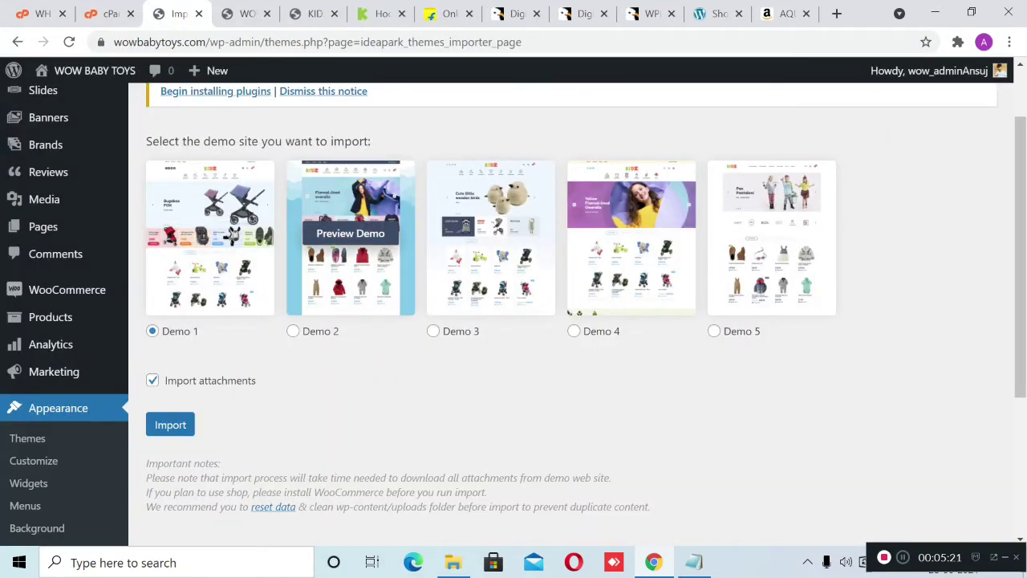
- Import the Demo 2 site content with its attachments and confirm the import
left_click(293, 331)
scroll(513, 313, "down", 1)
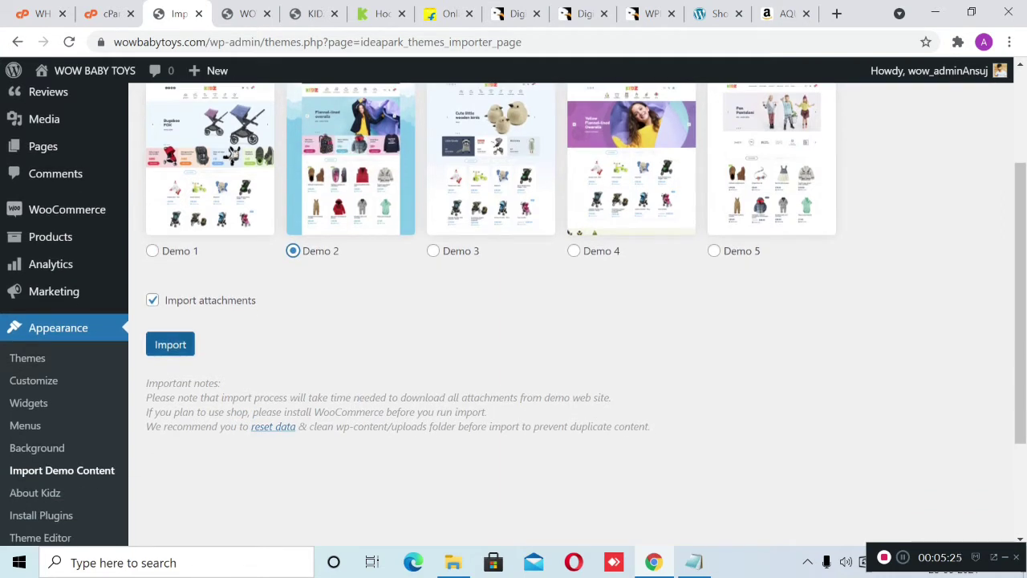
left_click(170, 344)
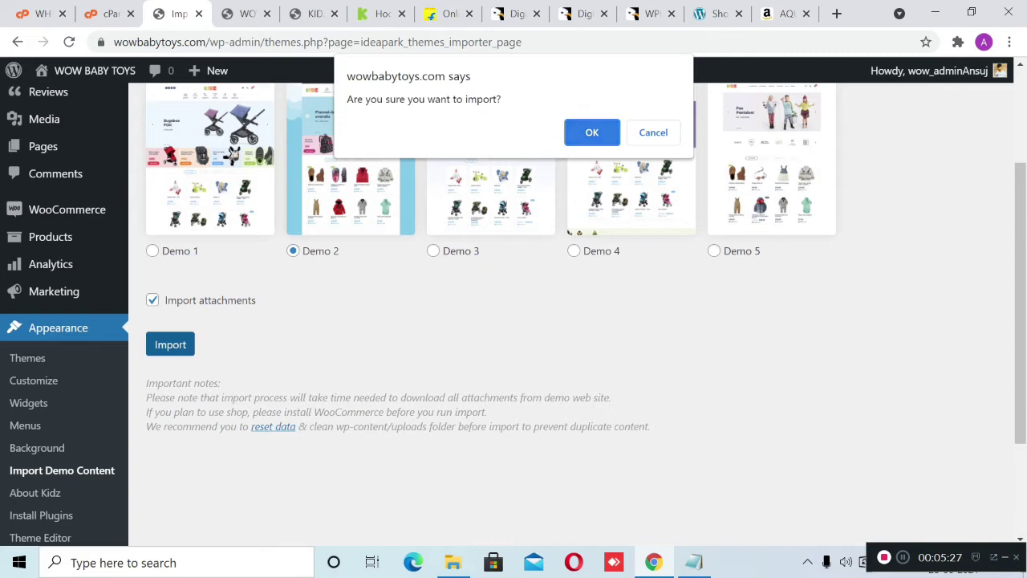
left_click(591, 133)
scroll(626, 161, "down", 1)
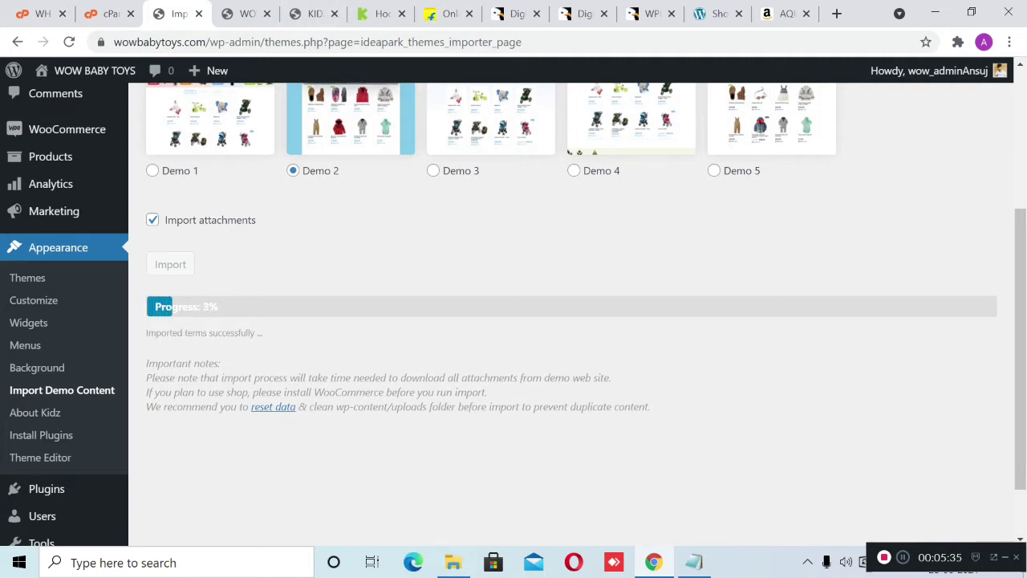
scroll(351, 193, "up", 1)
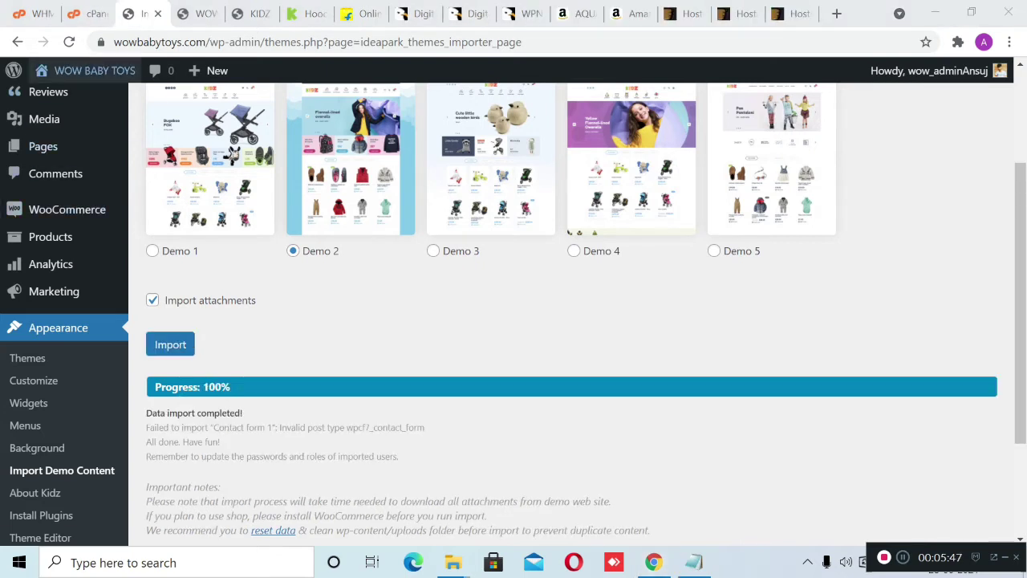
- Open the WOW BABY TOYS site in a new tab and review its home page down to the footer
mouse_move(89, 70)
right_click(63, 98)
left_click(126, 109)
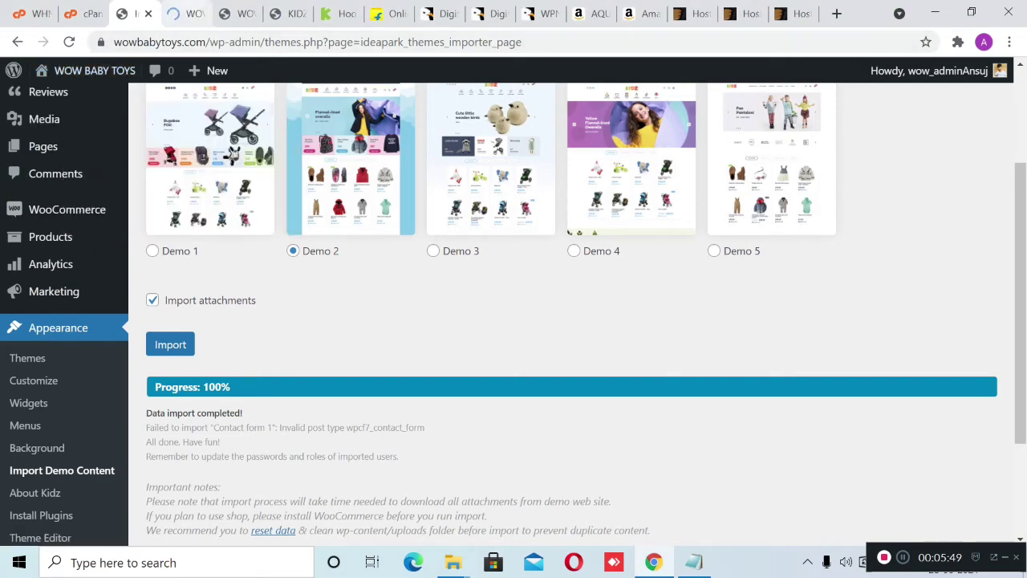
key("ctrl+Tab")
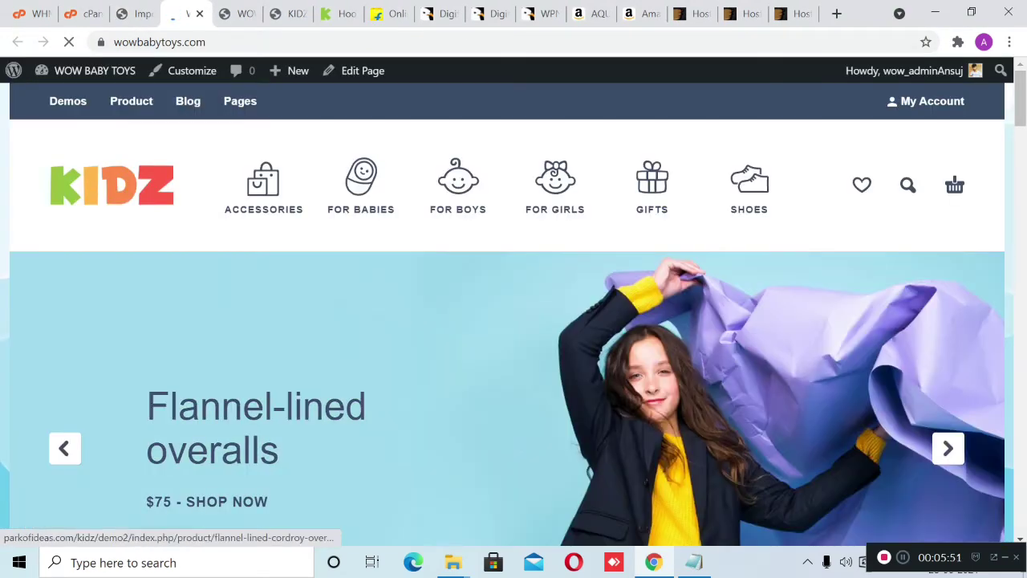
scroll(438, 350, "down", 7)
scroll(438, 350, "down", 10)
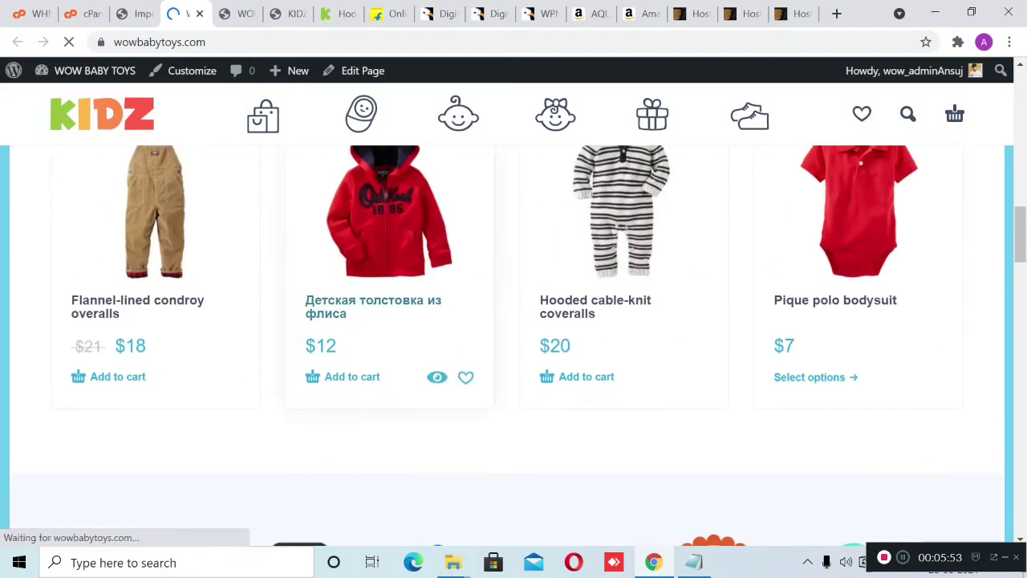
scroll(437, 353, "down", 8)
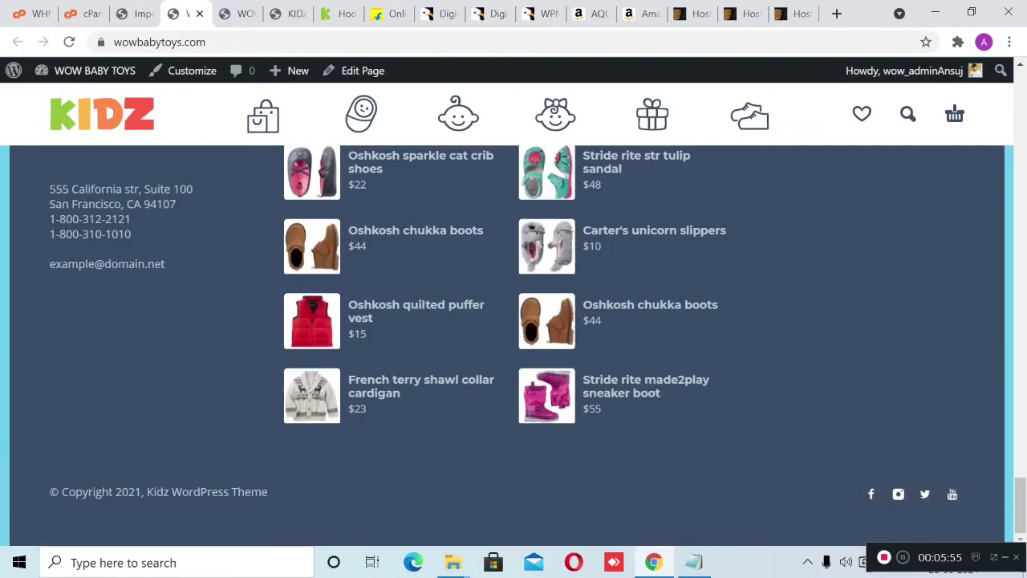
- Return to the top of the WOW BABY TOYS home page and open the theme Customizer for it
scroll(437, 353, "up", 10)
scroll(345, 365, "up", 15)
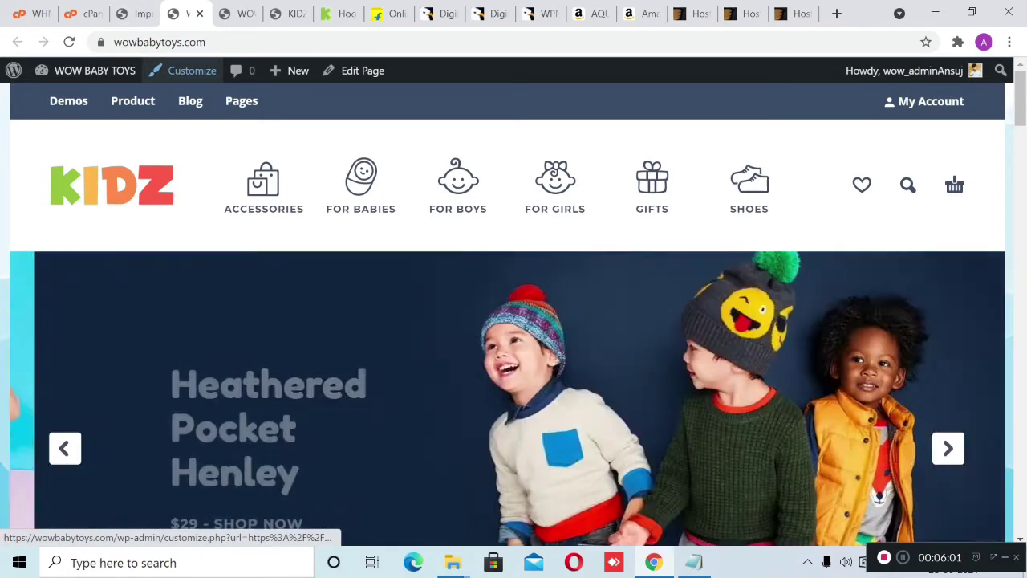
right_click(185, 72)
left_click(223, 86)
left_click(187, 72)
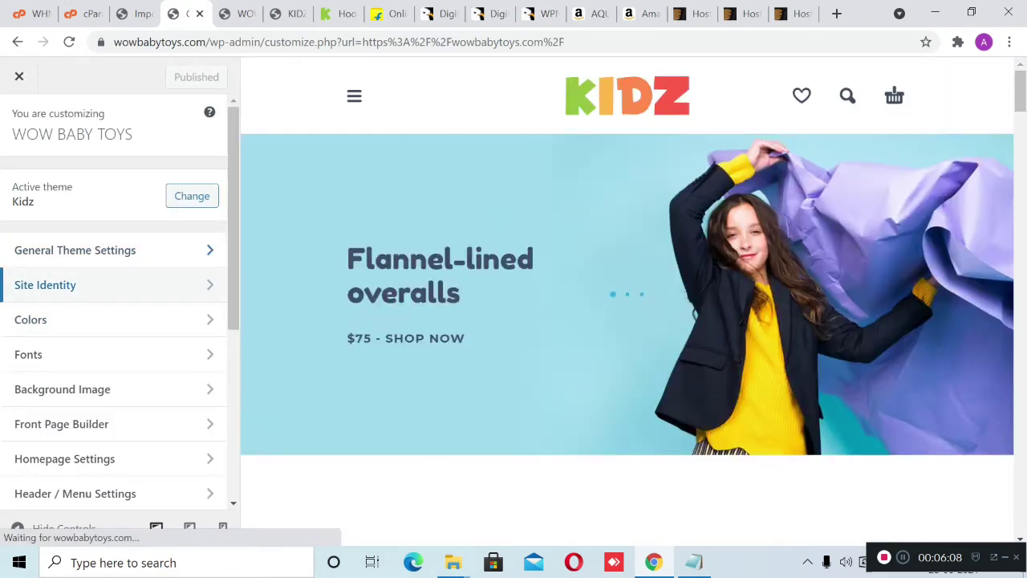
- Look through the Customizer's General Theme Settings and return to the section list
left_click(74, 249)
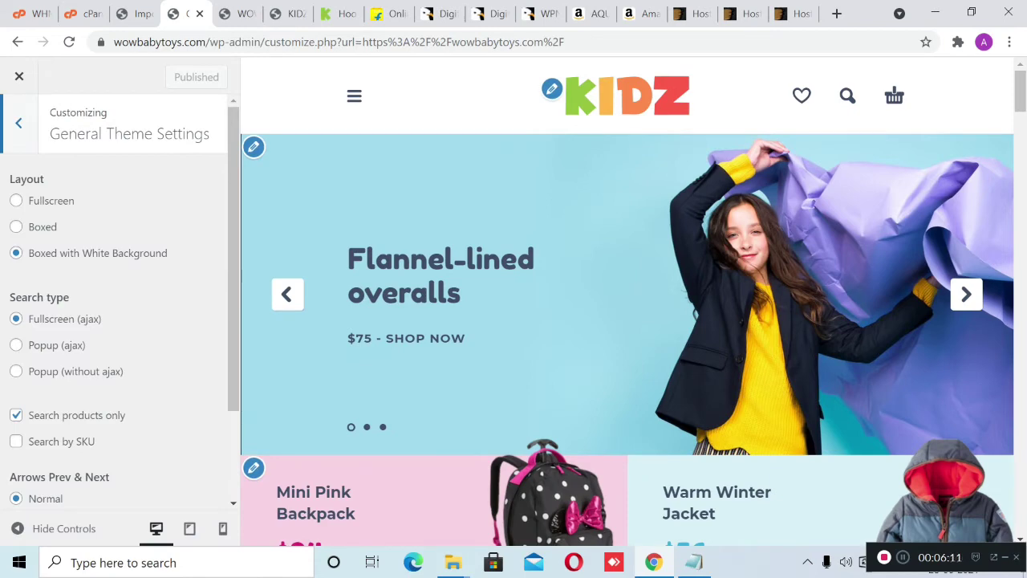
scroll(112, 305, "down", 3)
scroll(112, 305, "up", 3)
left_click(18, 124)
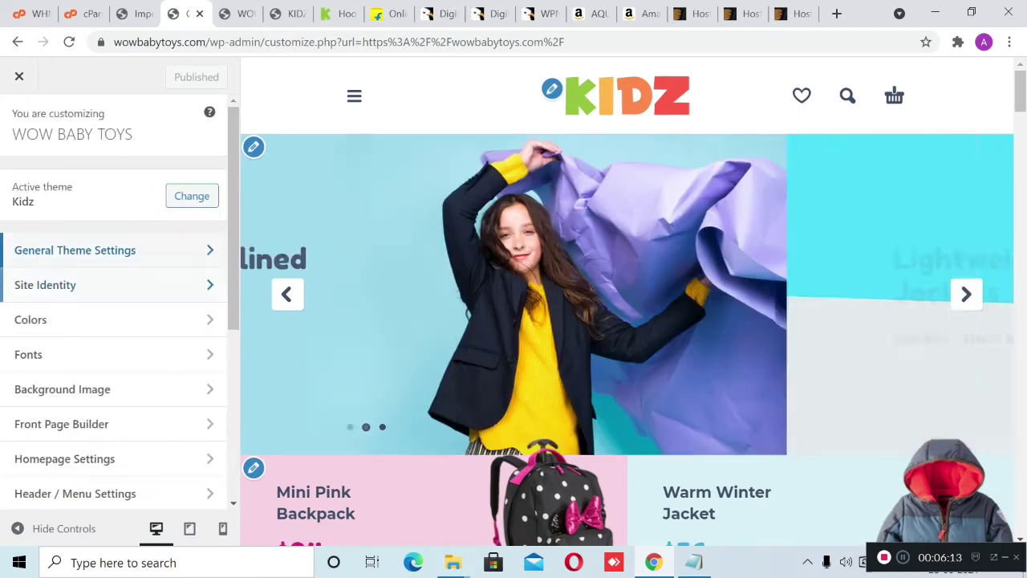
- Set the site tagline to "Find Best Product For Babies" in Site Identity and publish the change
left_click(74, 285)
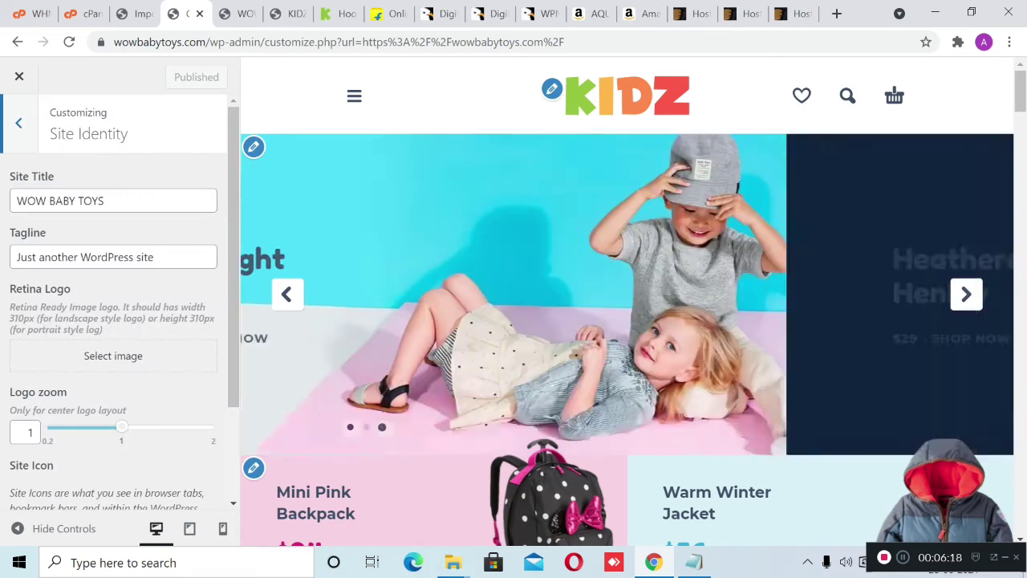
left_click_drag(158, 257, 15, 257)
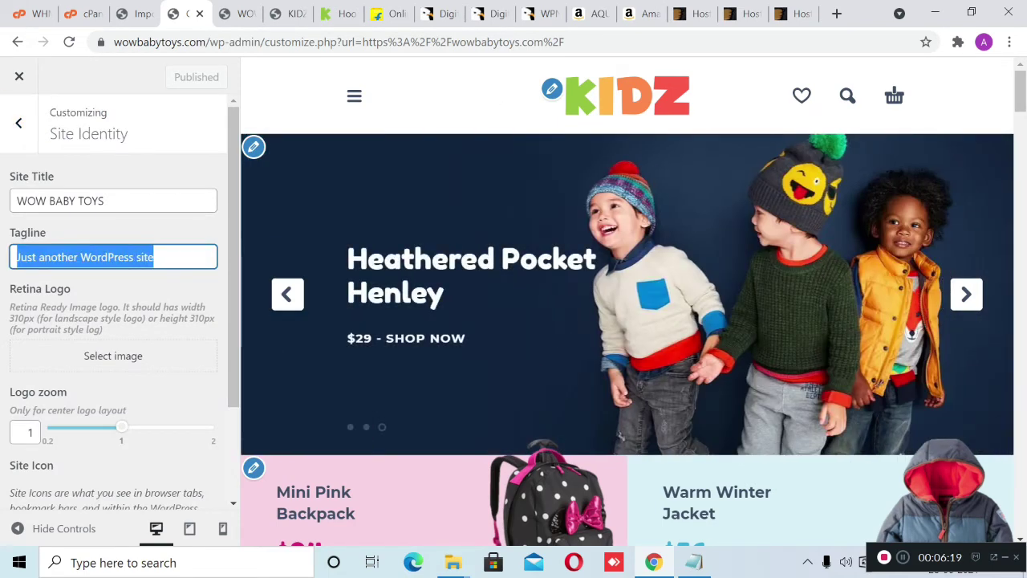
type("Find Be")
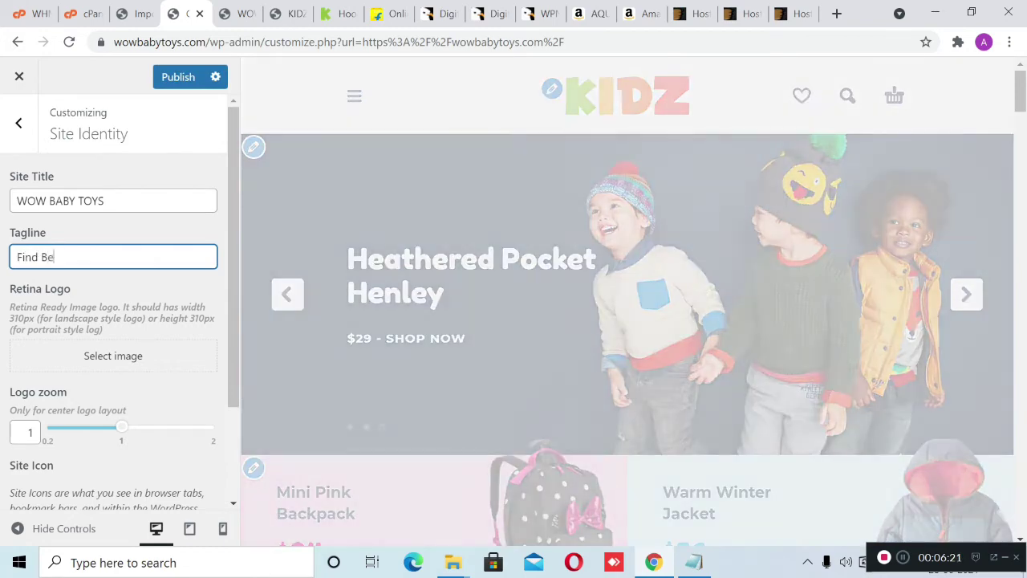
type("st Product For")
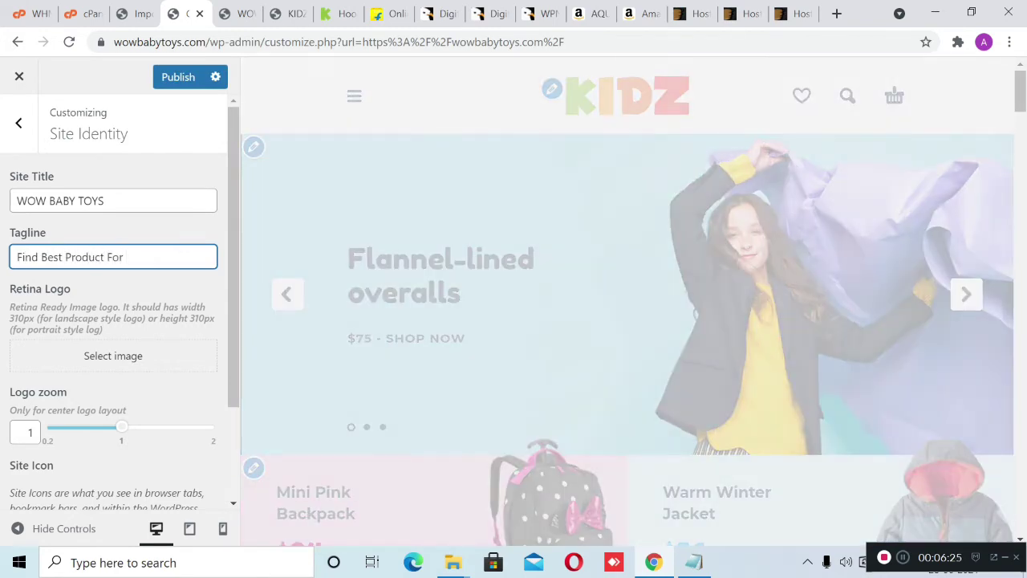
type(" abb")
key("BackSpace")
key("BackSpace")
key("BackSpace")
scroll(120, 321, "down", 2)
scroll(121, 321, "up", 2)
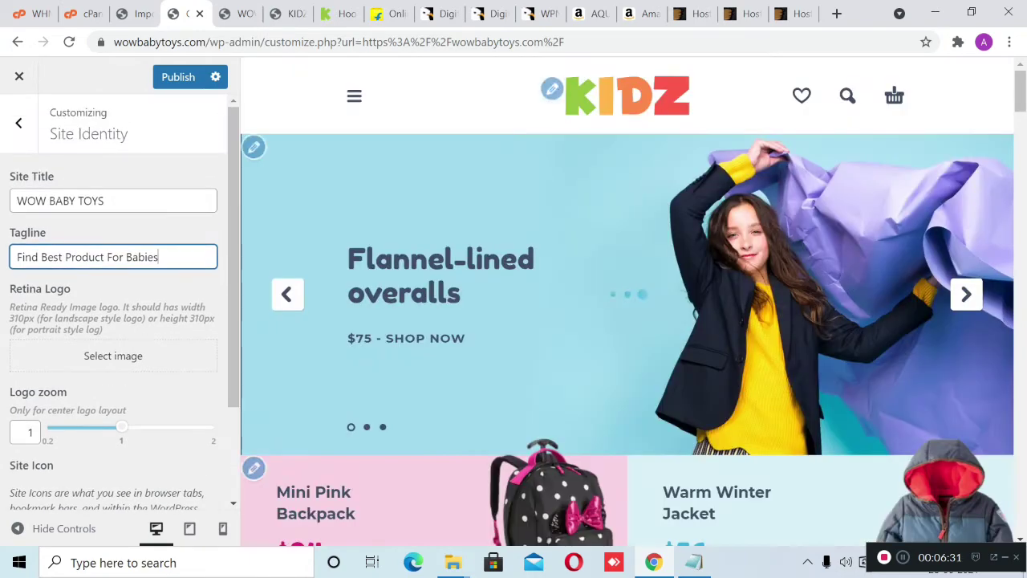
left_click(178, 76)
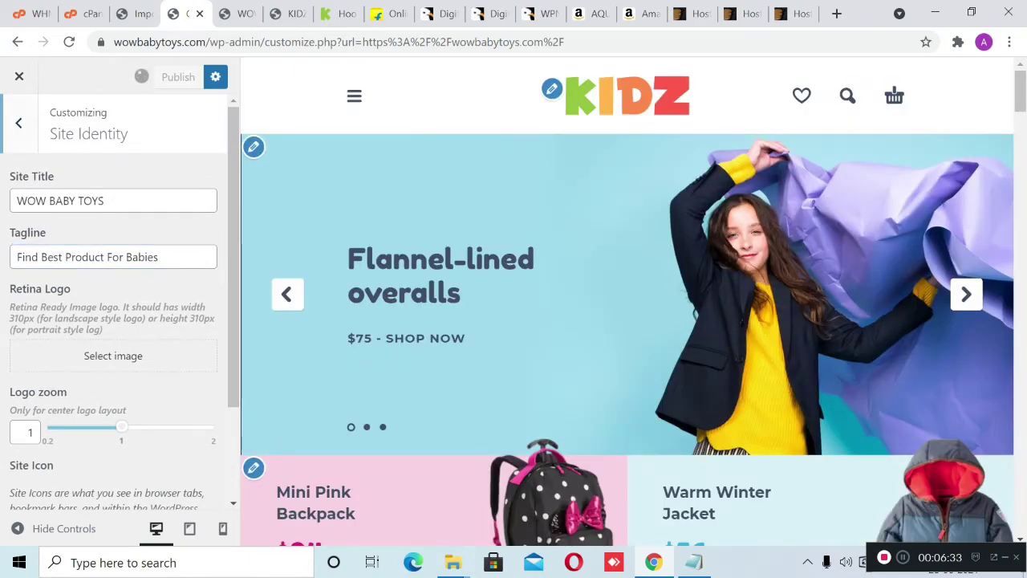
left_click(19, 122)
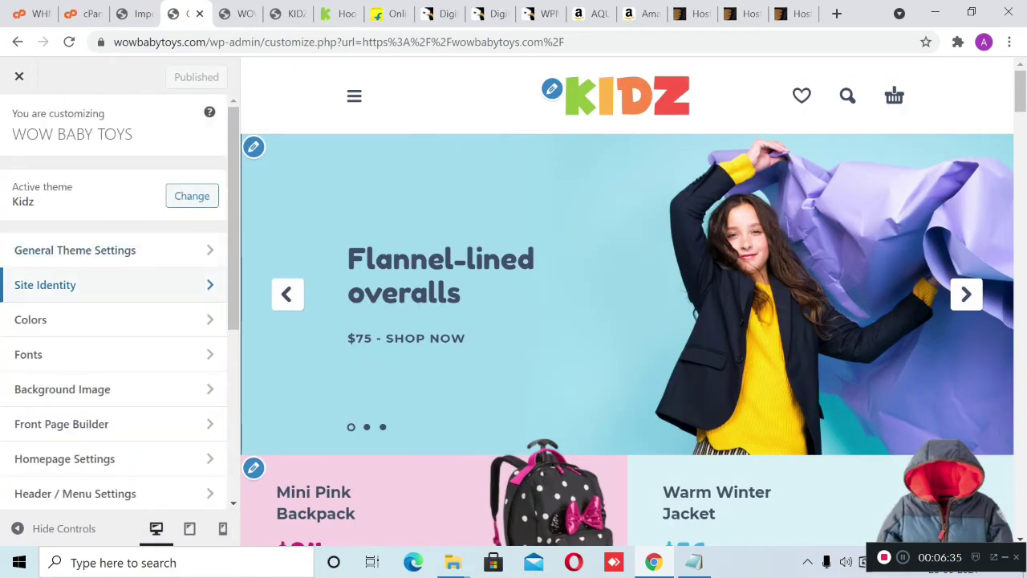
- Examine the Front Page Builder sections and the home page slider's settings
scroll(104, 313, "down", 1)
scroll(112, 281, "down", 1)
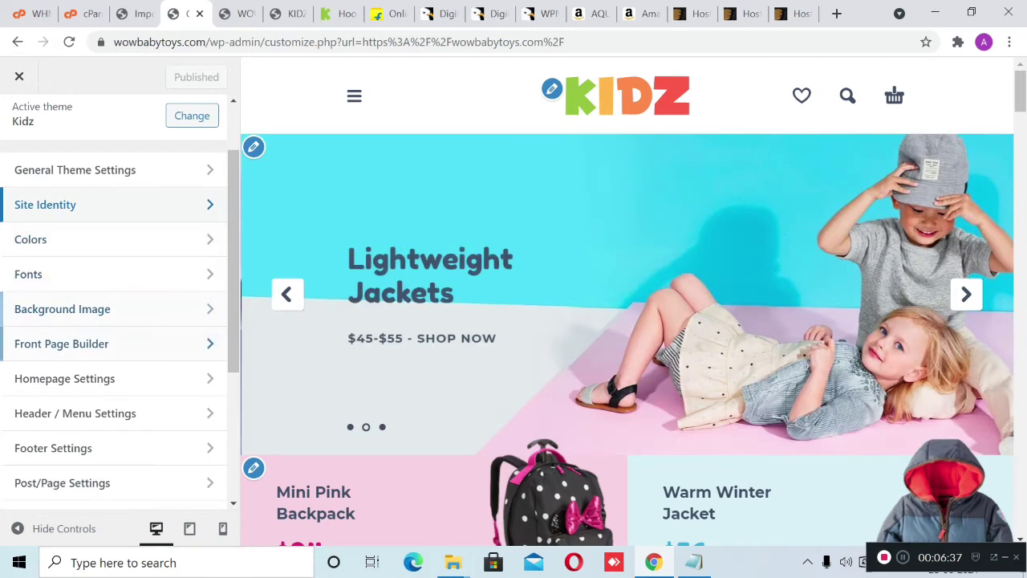
scroll(112, 354, "down", 2)
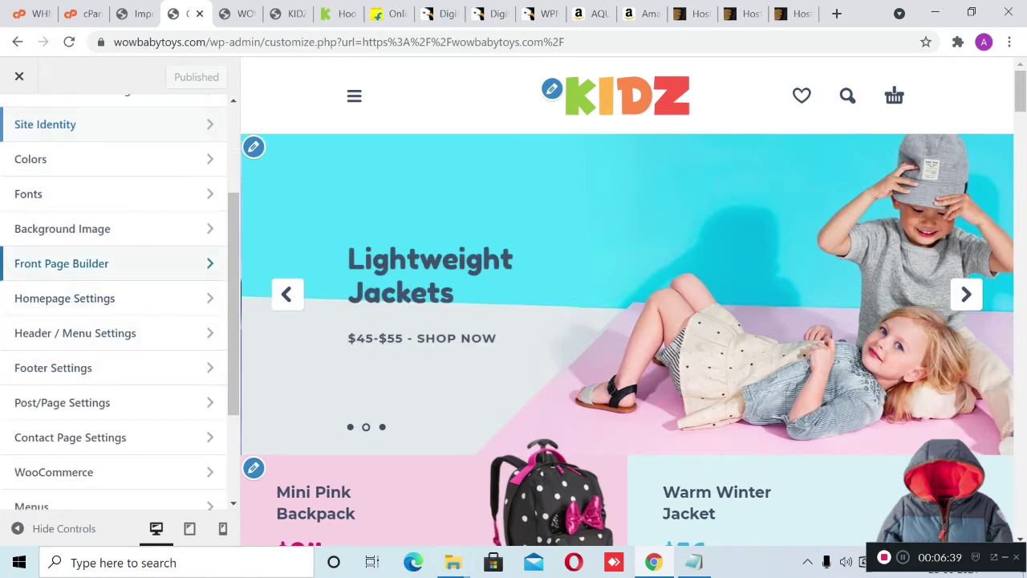
left_click(61, 264)
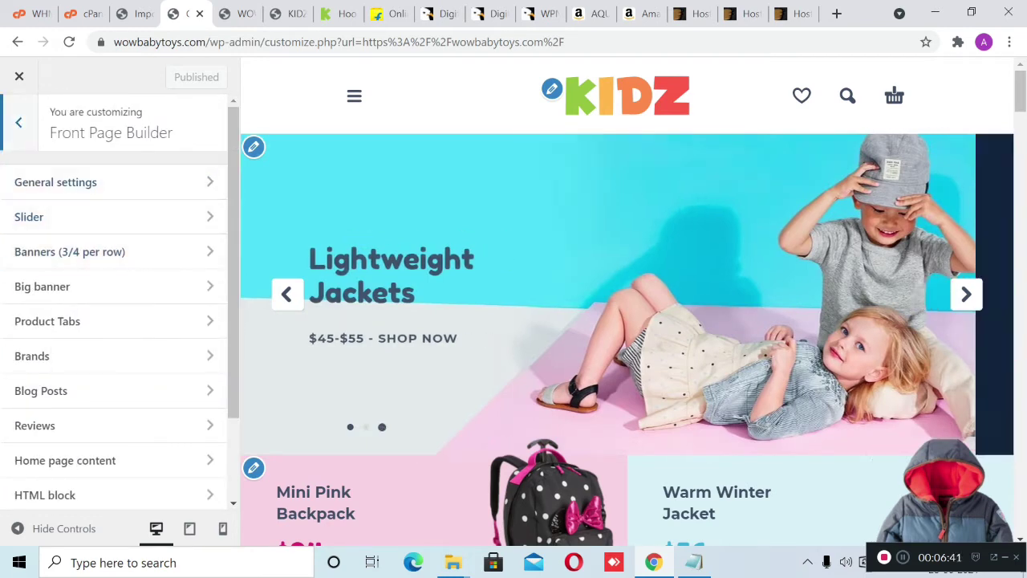
left_click(18, 123)
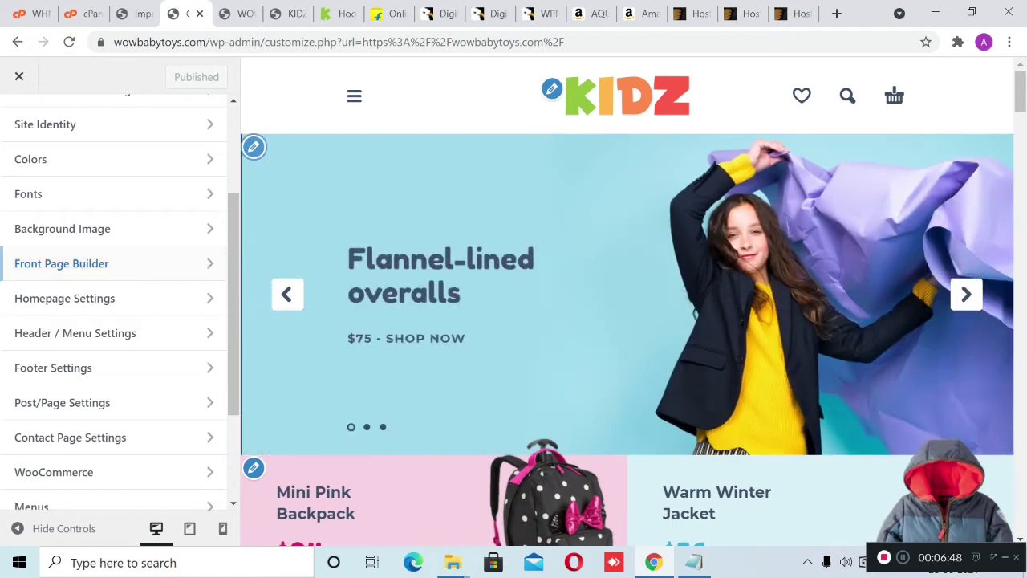
left_click(61, 263)
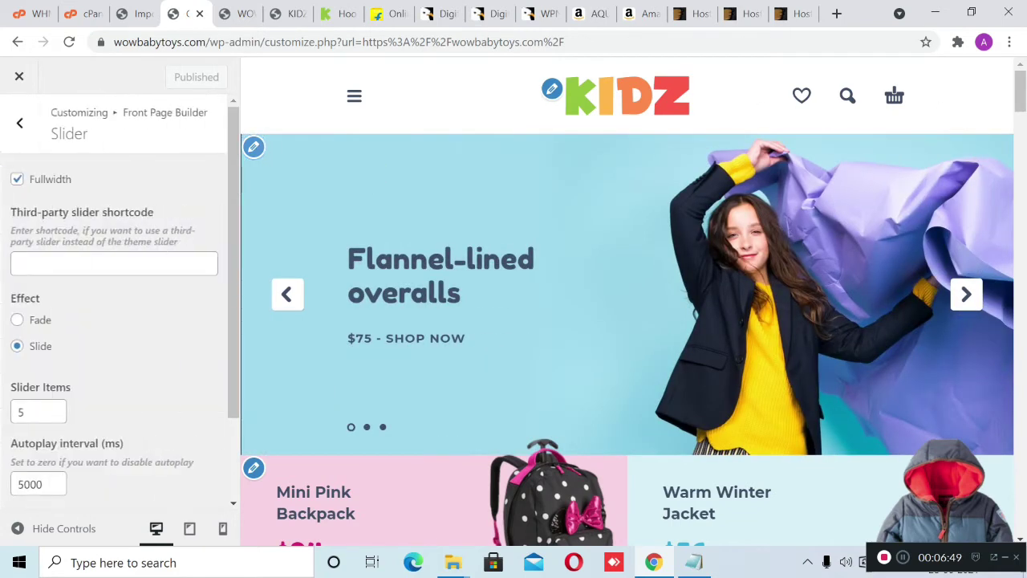
scroll(121, 305, "down", 1)
scroll(120, 305, "up", 1)
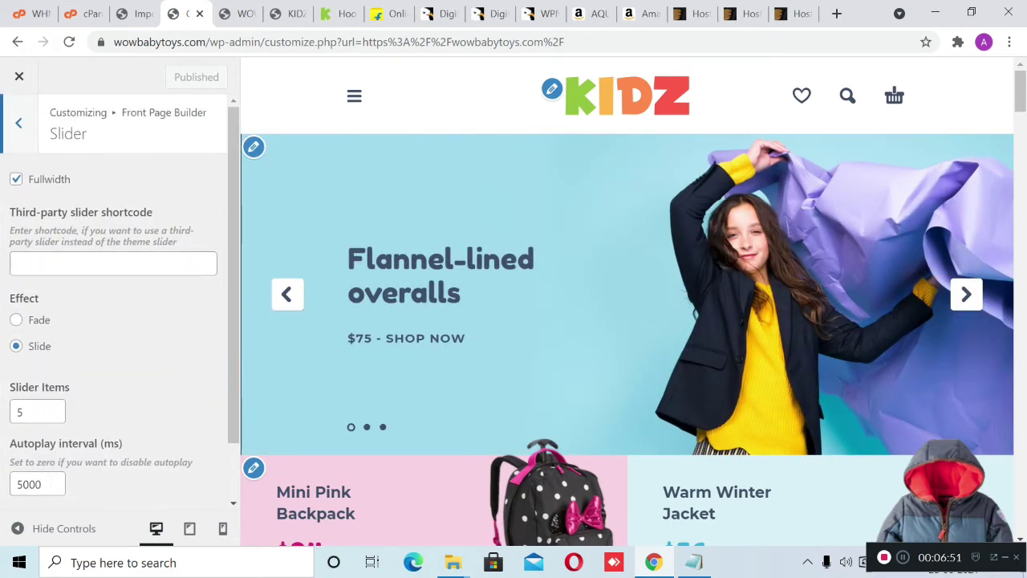
left_click(19, 123)
- Find the featured products in the preview and review the Product Tabs settings of the Front Page Builder
scroll(561, 321, "down", 10)
scroll(562, 321, "up", 4)
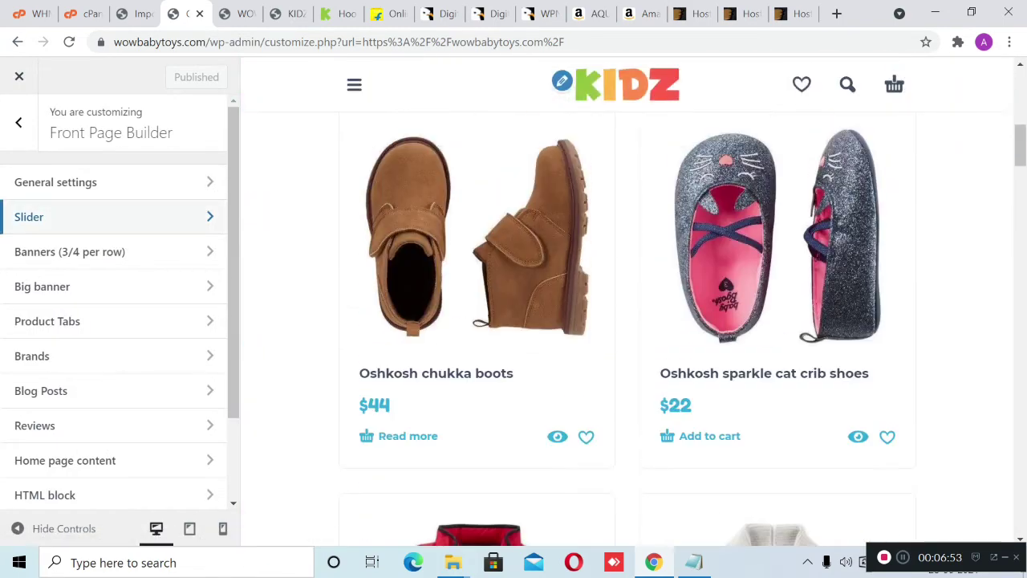
left_click(48, 321)
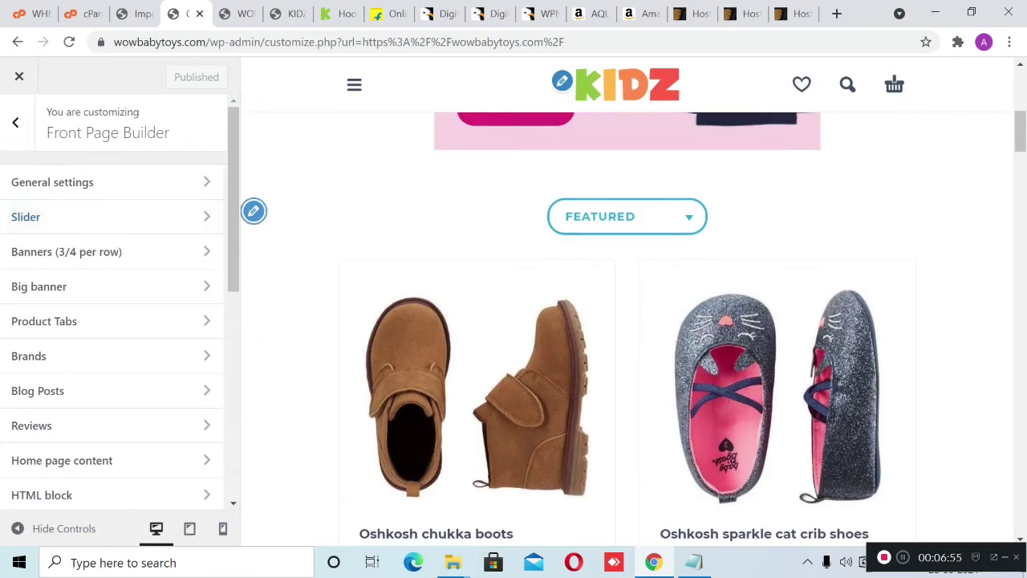
scroll(561, 321, "down", 3)
scroll(562, 321, "up", 1)
scroll(49, 218, "down", 6)
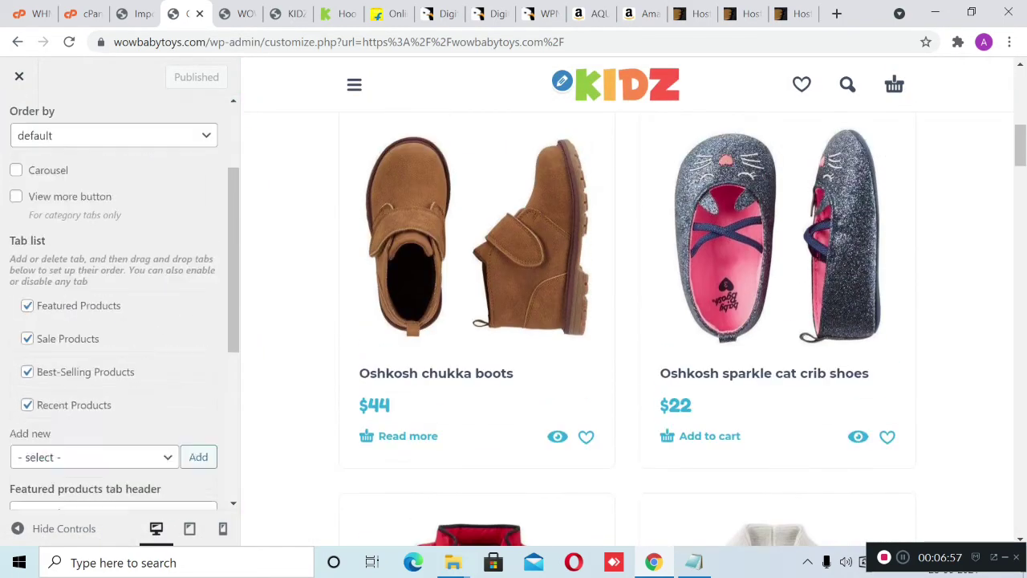
scroll(50, 219, "up", 6)
key("Escape")
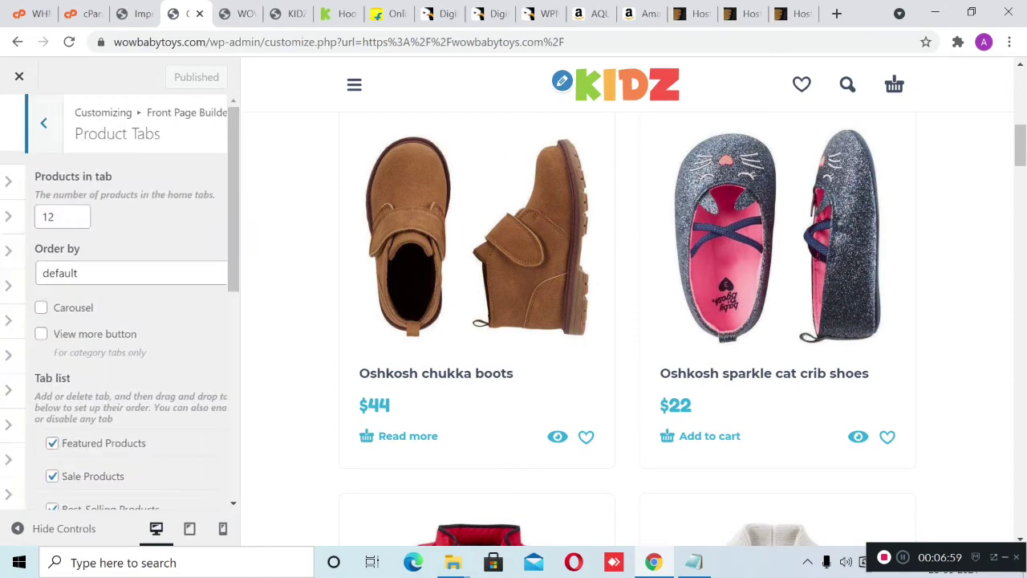
- Open the footer's copyright text for editing from the preview and look over the Footer Settings
scroll(626, 322, "down", 15)
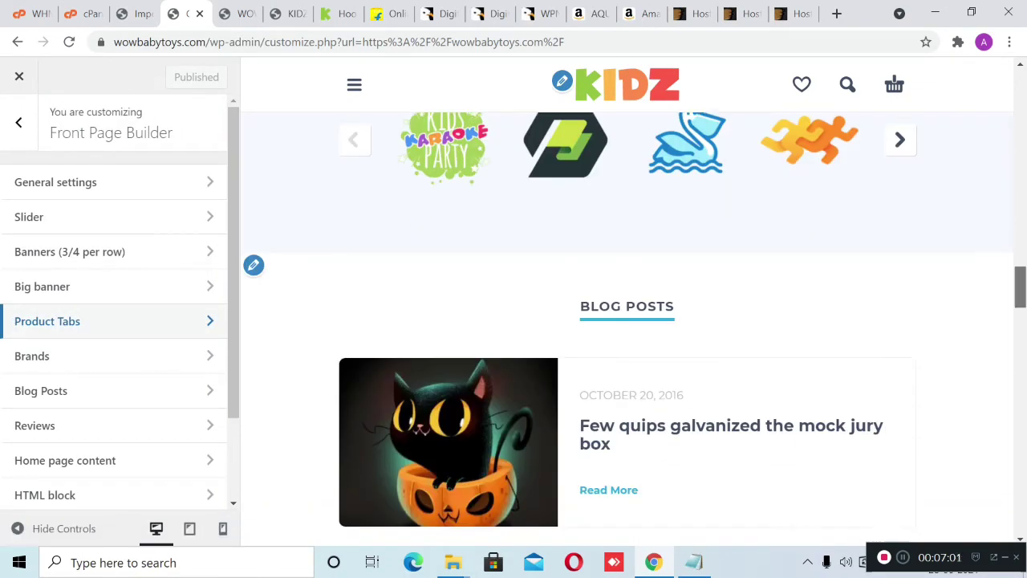
left_click_drag(1021, 287, 1020, 184)
scroll(626, 321, "down", 15)
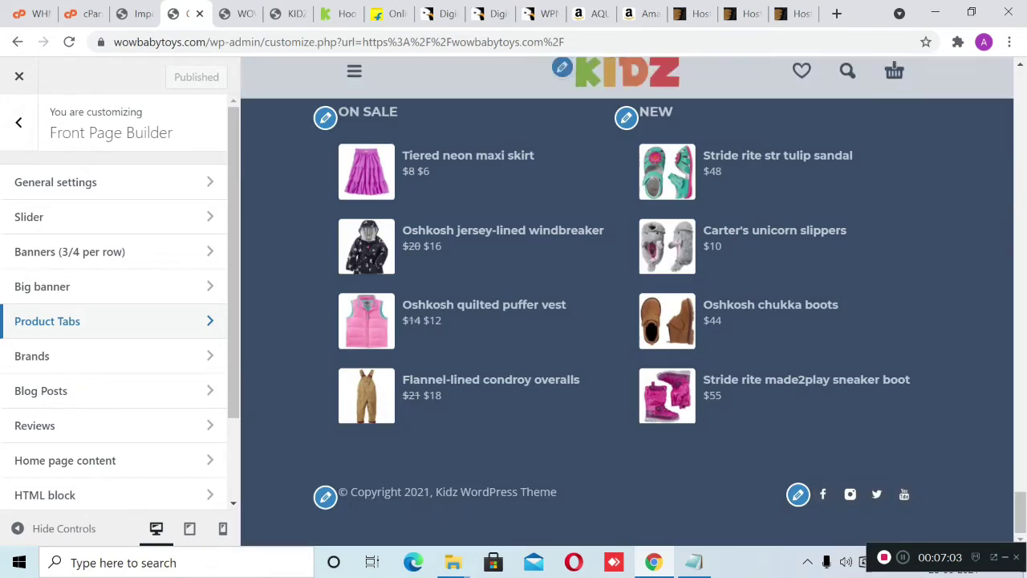
left_click(325, 496)
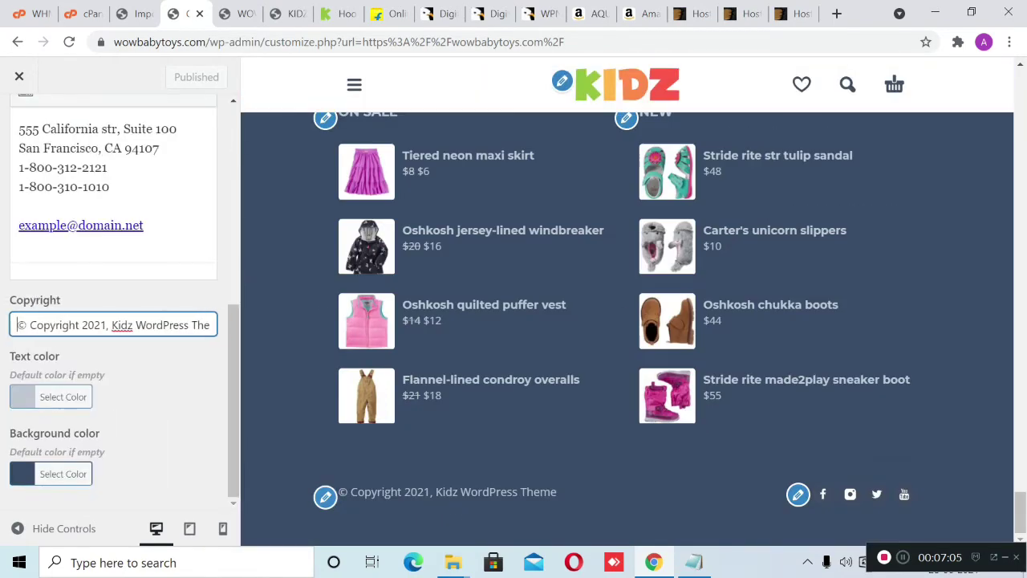
key("ctrl+a")
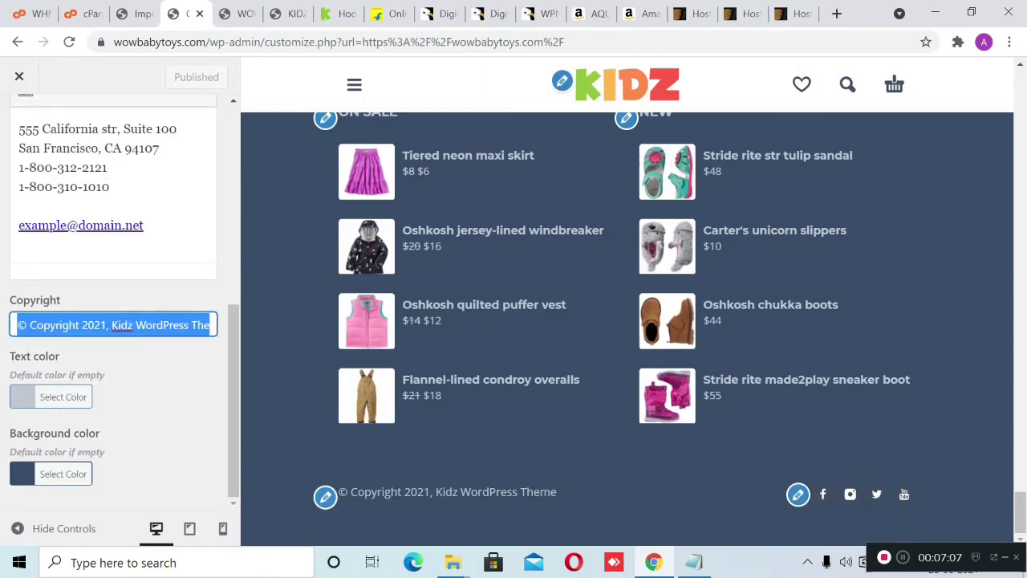
left_click(161, 361)
triple_click(165, 325)
scroll(627, 329, "up", 4)
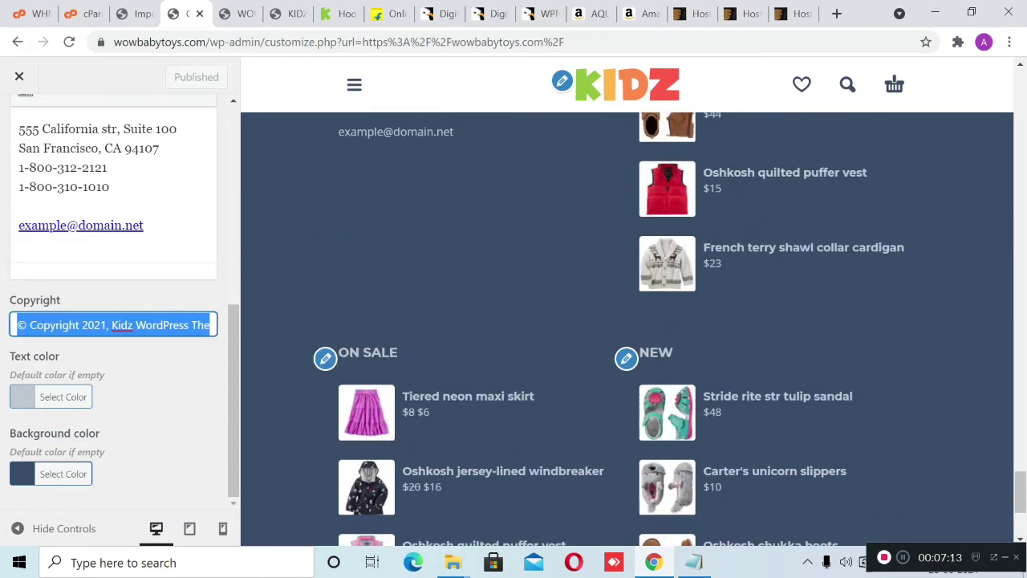
scroll(120, 305, "up", 5)
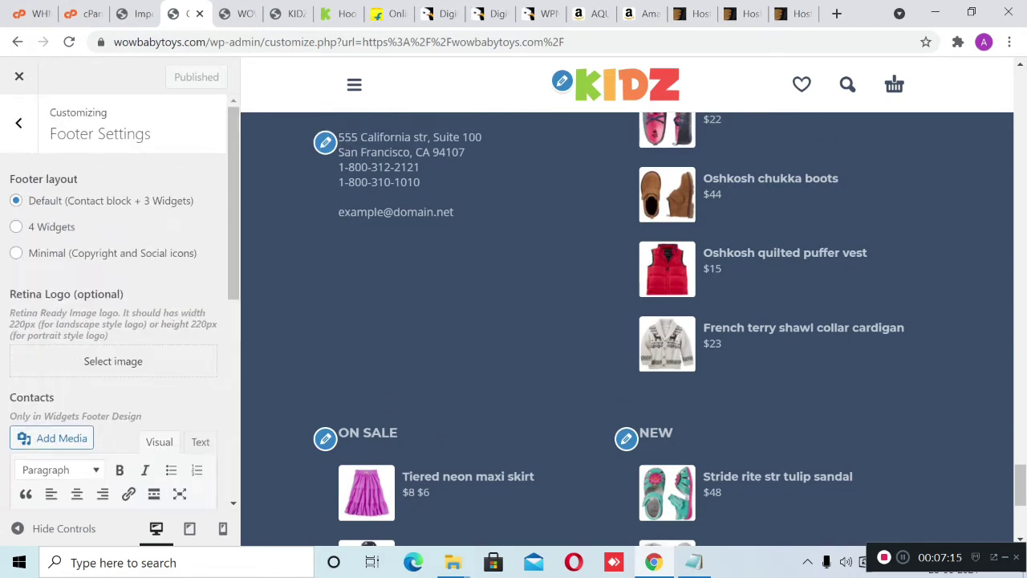
- Switch back to the WordPress dashboard tab and open the WooCommerce general settings
left_click(236, 14)
left_click(134, 14)
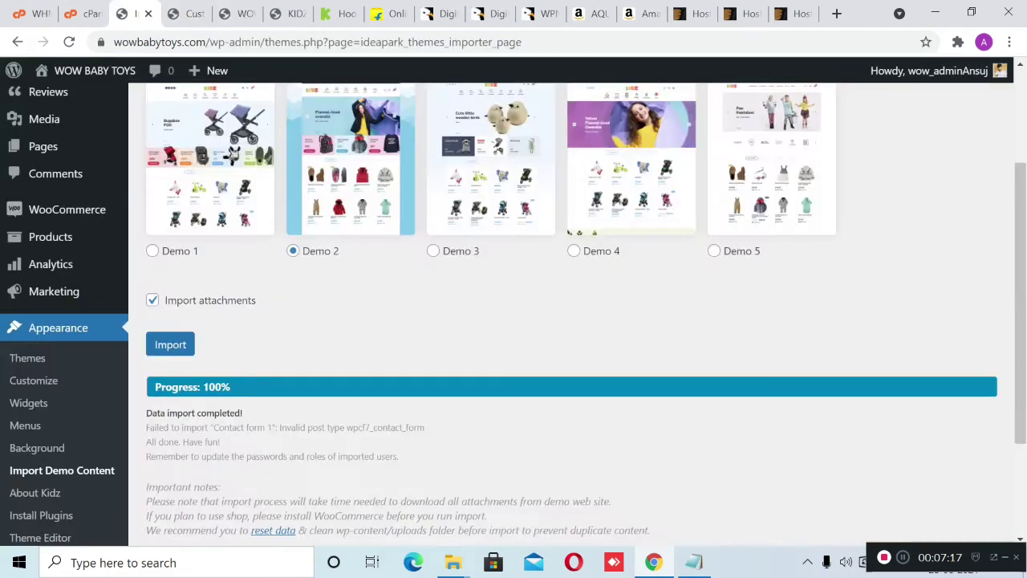
scroll(48, 363, "up", 1)
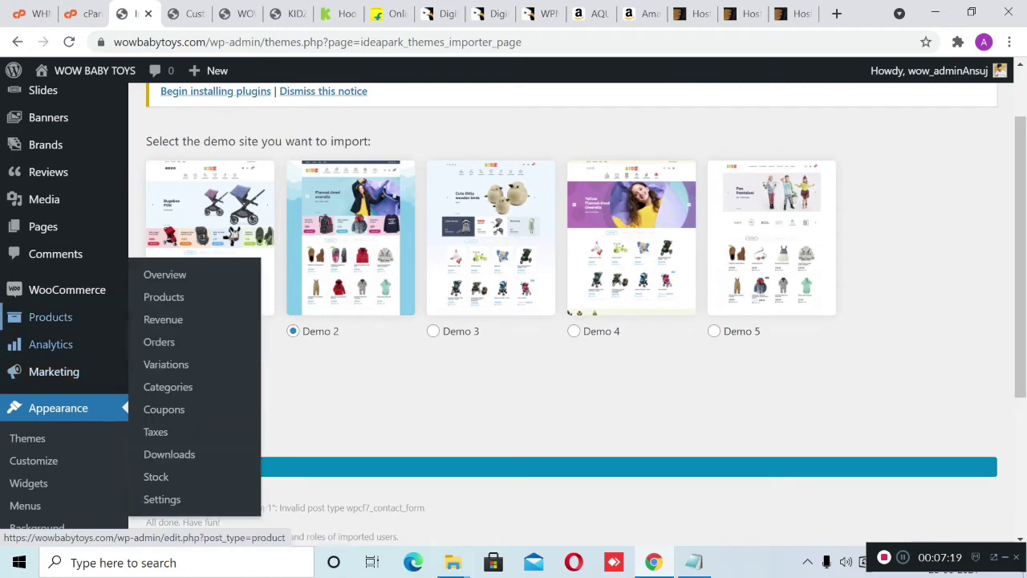
mouse_move(67, 289)
left_click(161, 404)
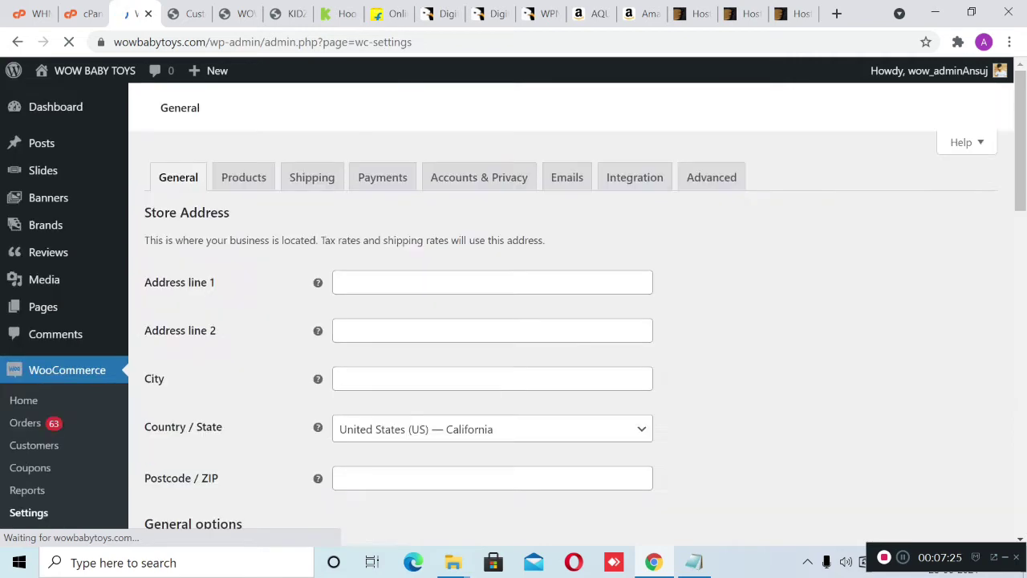
- Set the selling locations to "Sell to specific countries" and add India as the country
scroll(514, 321, "down", 2)
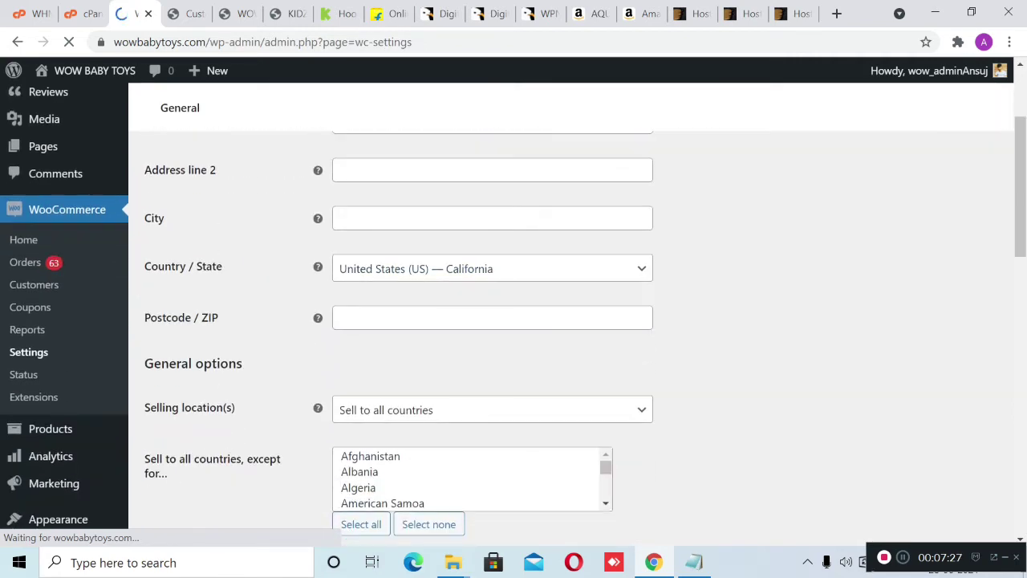
scroll(514, 321, "down", 2)
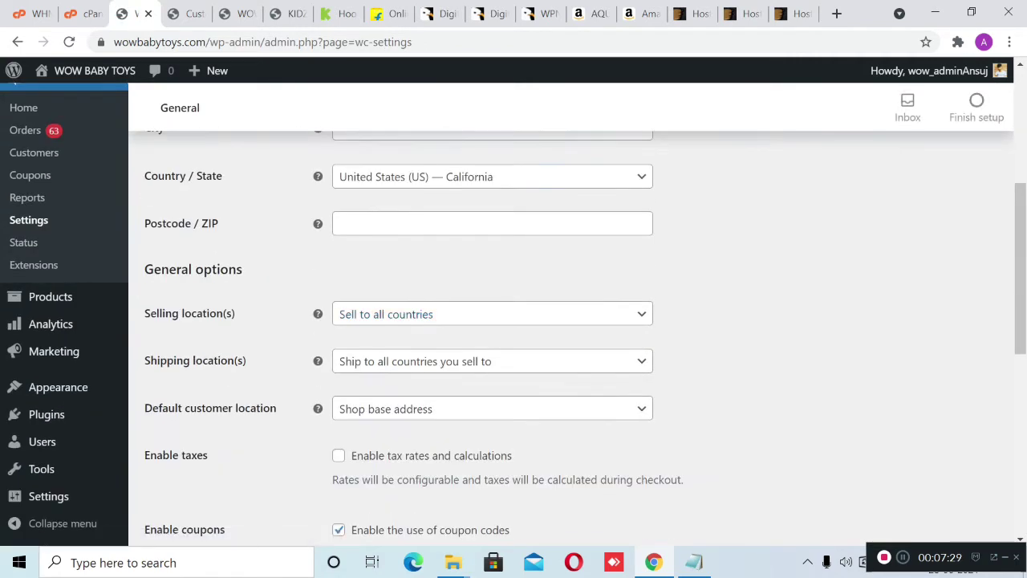
scroll(514, 321, "down", 1)
left_click(380, 235)
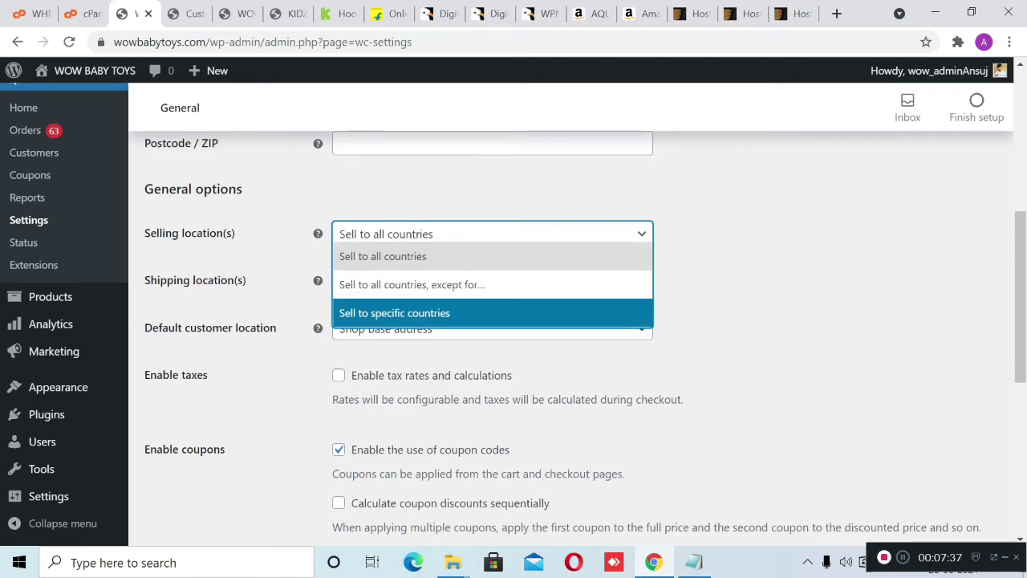
left_click(395, 313)
left_click(413, 285)
type("india")
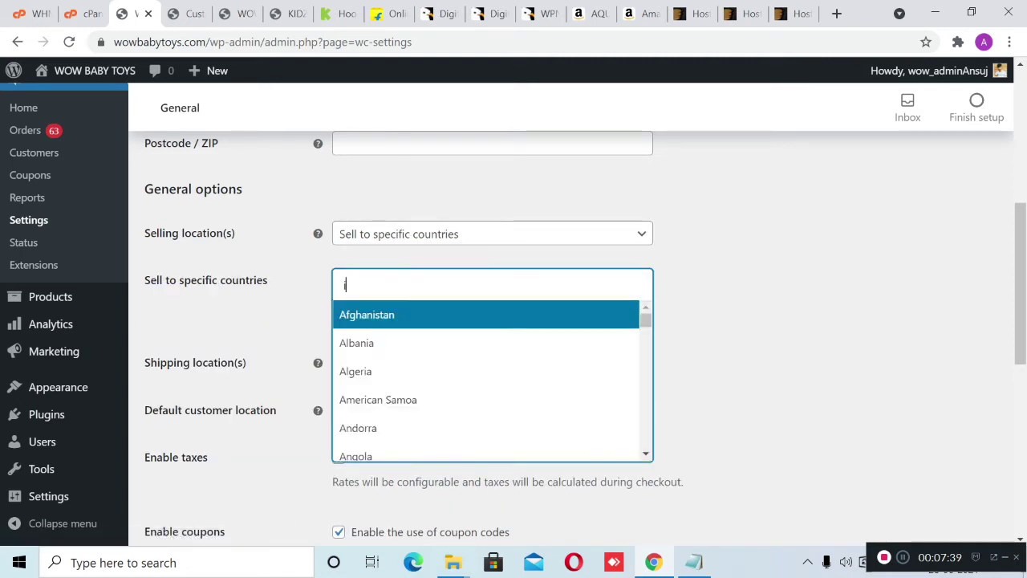
key("Down")
key("Return")
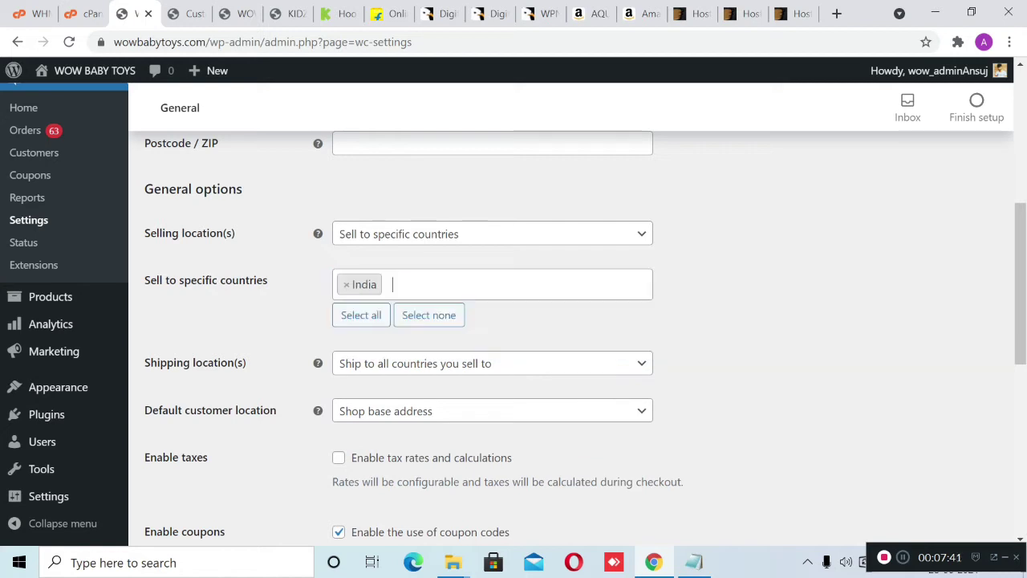
- Remove India from the specific countries and set the selling locations to "Sell to all countries"
left_click(347, 284)
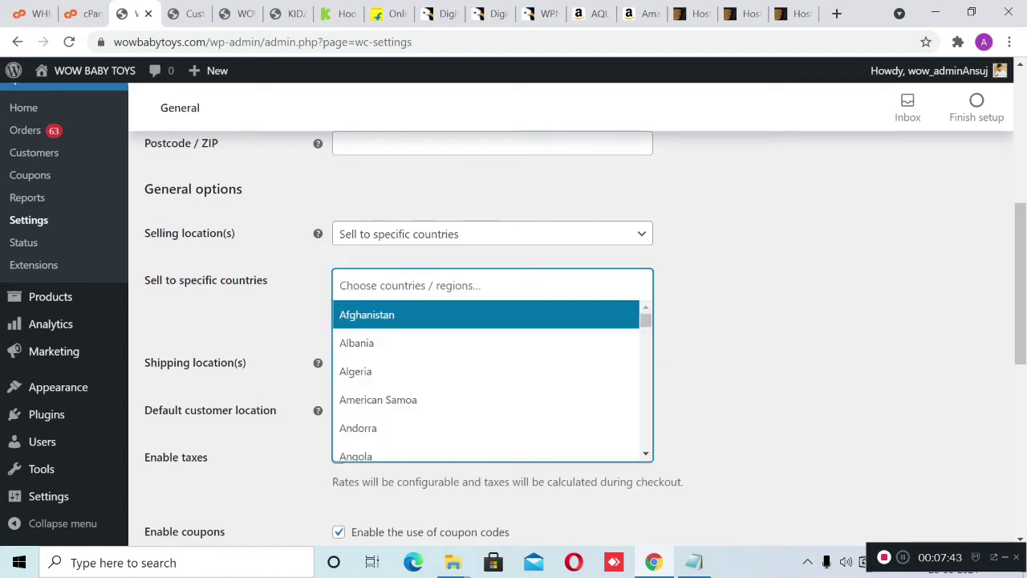
left_click(402, 233)
left_click(385, 256)
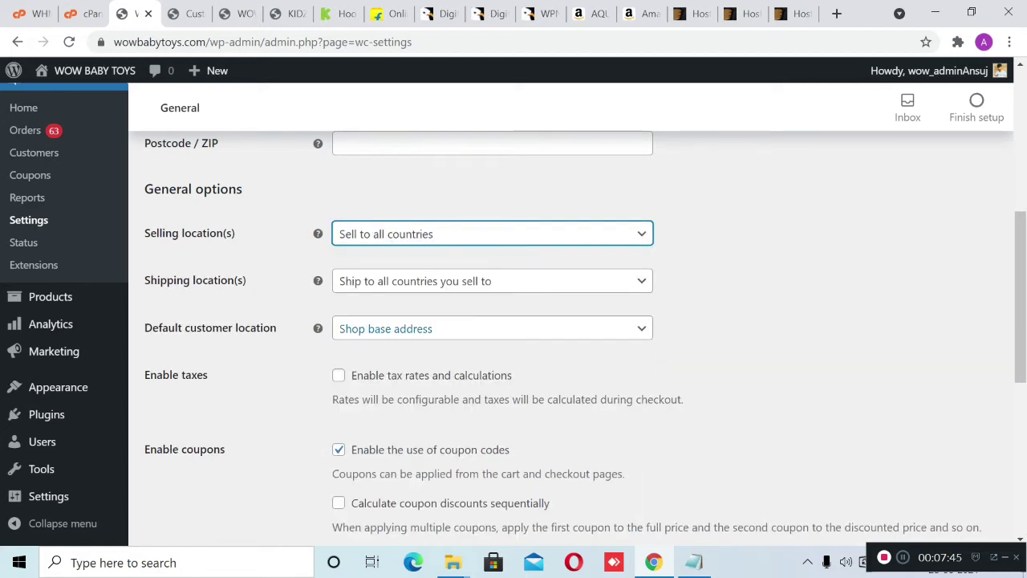
- Set the store currency to Indian rupee (₹) and save the general settings
scroll(570, 321, "down", 4)
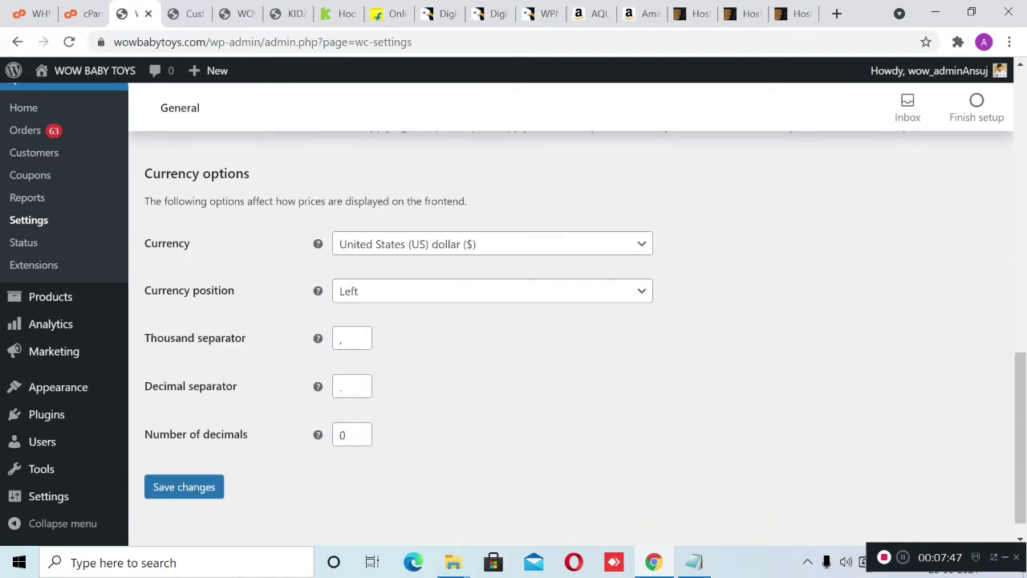
left_click(473, 244)
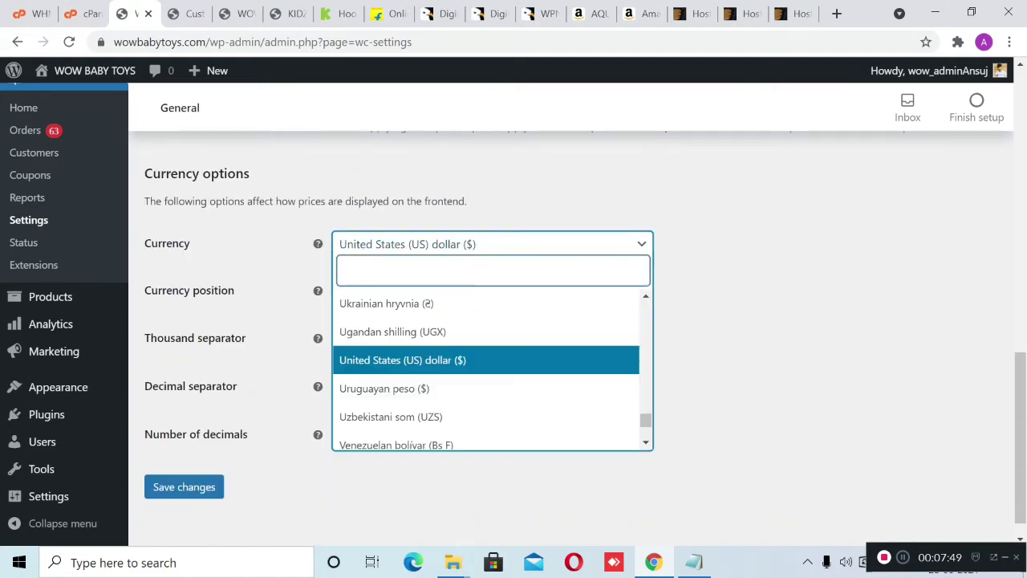
type("india")
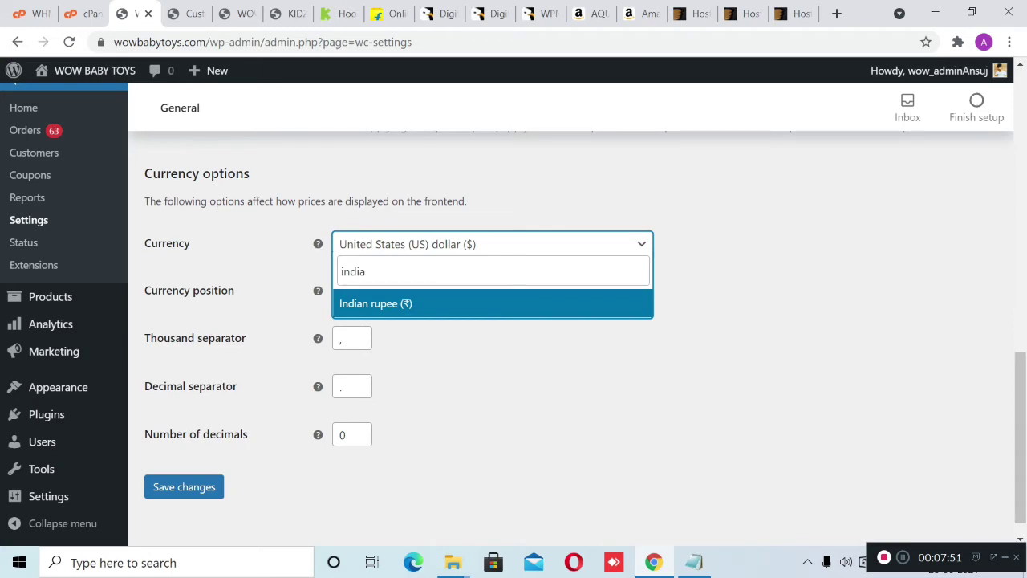
key("Return")
left_click(183, 486)
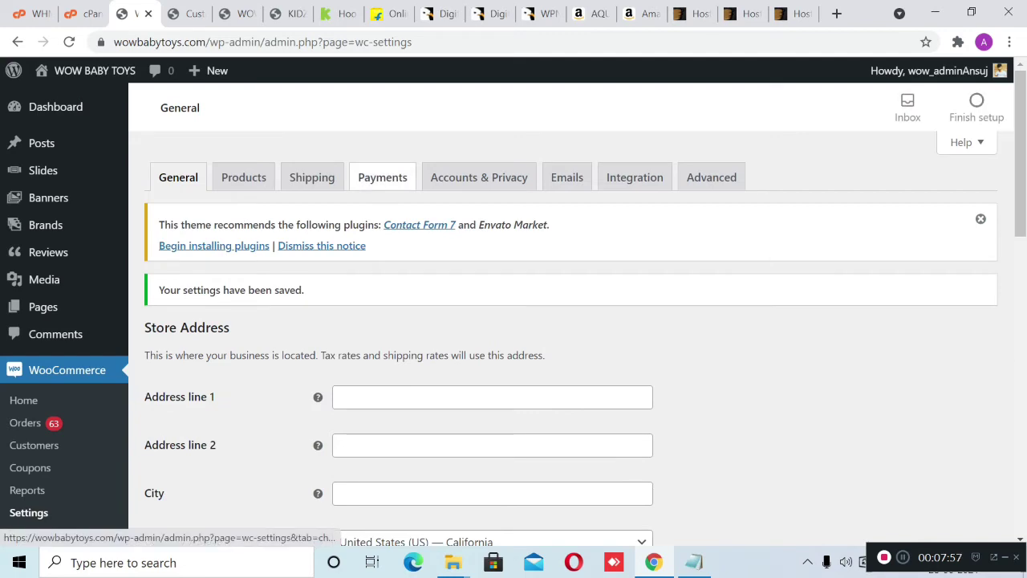
- Review the WooCommerce payment methods and the recommended payment extensions
left_click(382, 178)
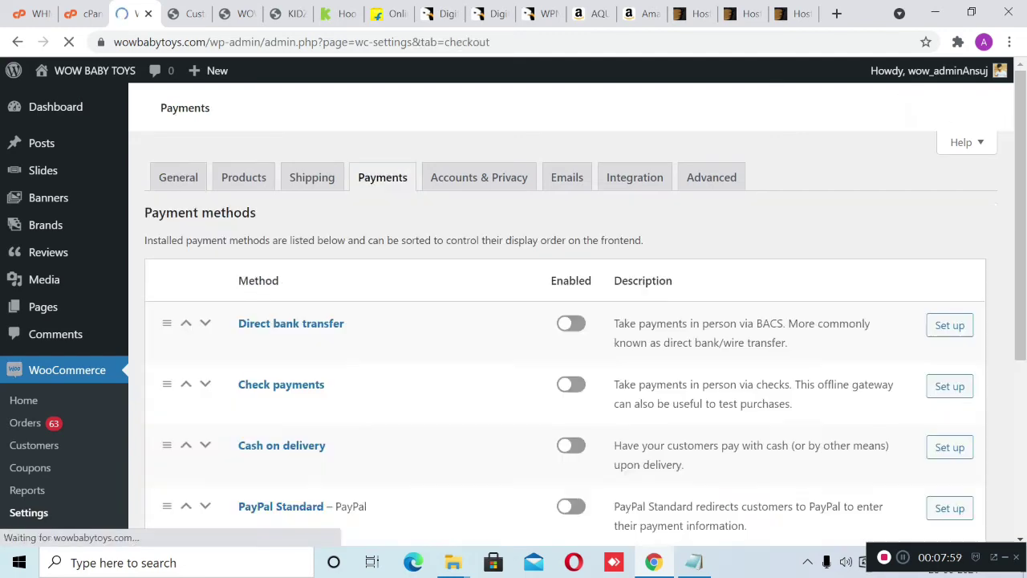
scroll(562, 321, "down", 3)
scroll(561, 321, "up", 1)
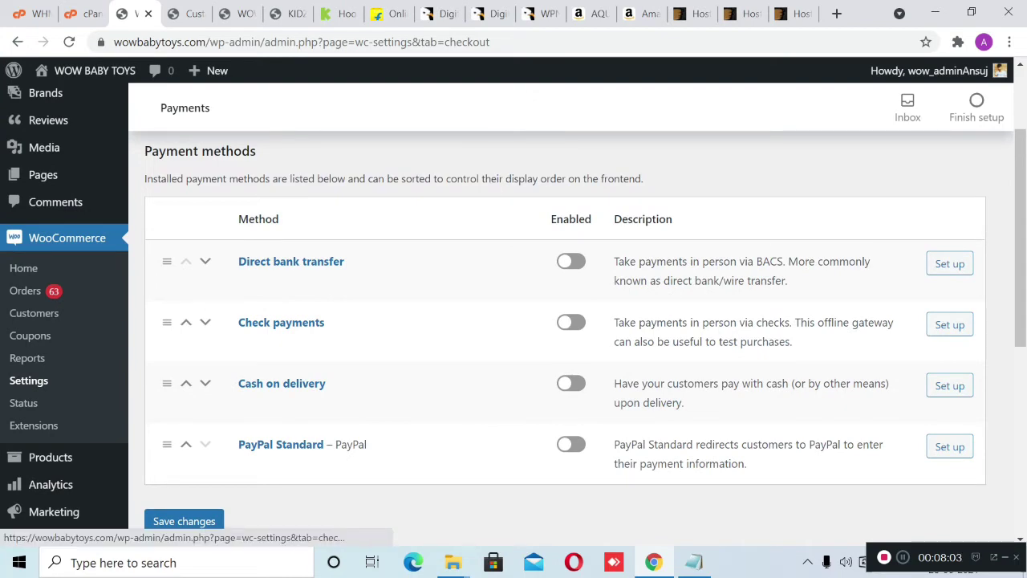
scroll(514, 321, "down", 1)
scroll(562, 321, "down", 3)
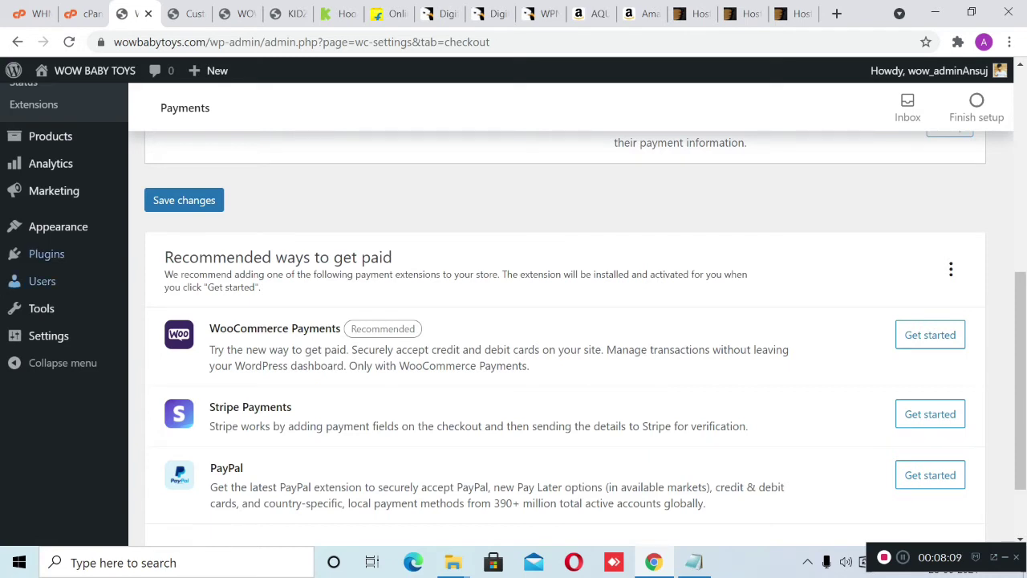
- Upload the plugin file wp-automatic_v3.53.0.zip from the Downloads folder and install it
mouse_move(165, 279)
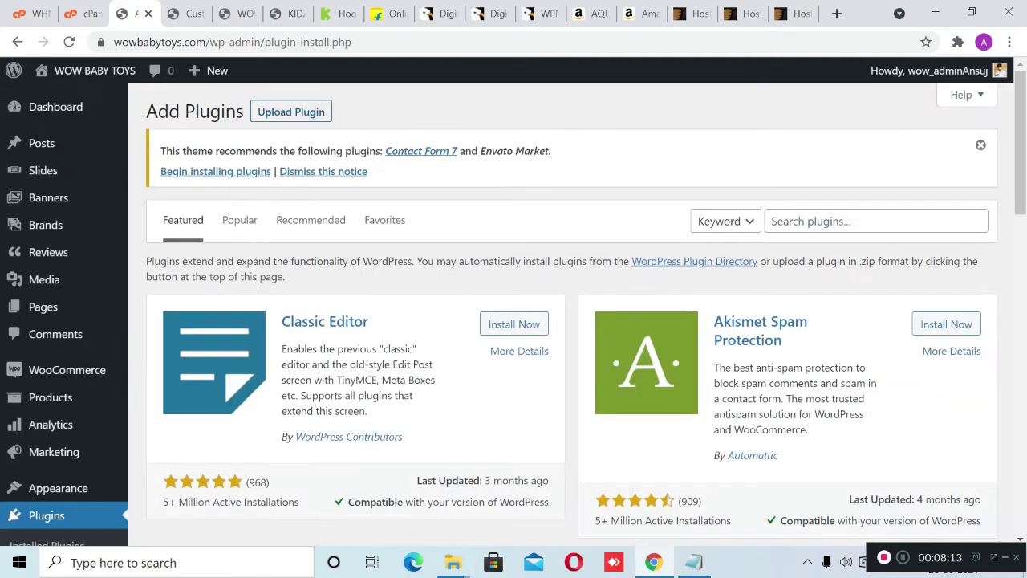
left_click(290, 112)
left_click(467, 330)
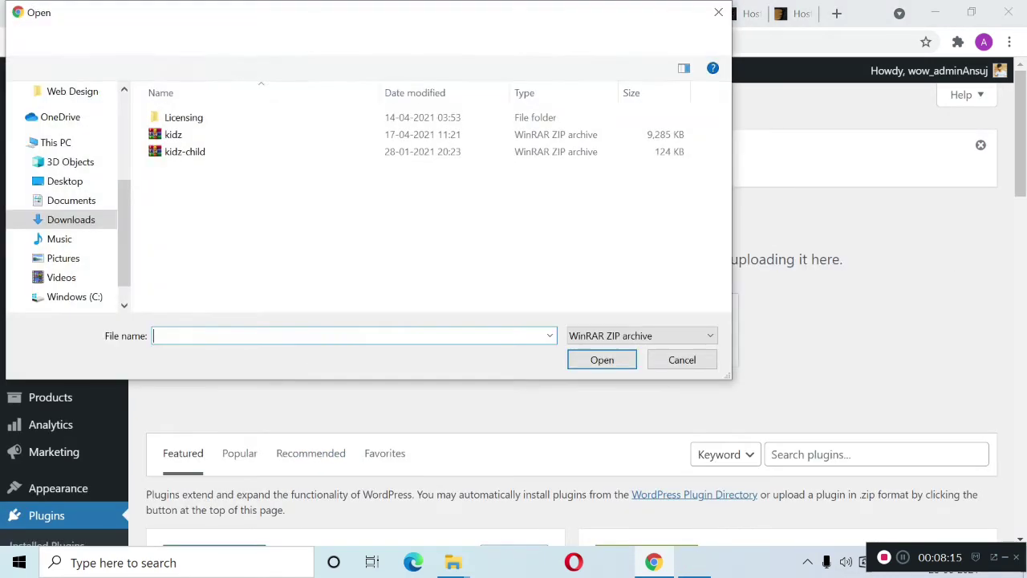
left_click(70, 220)
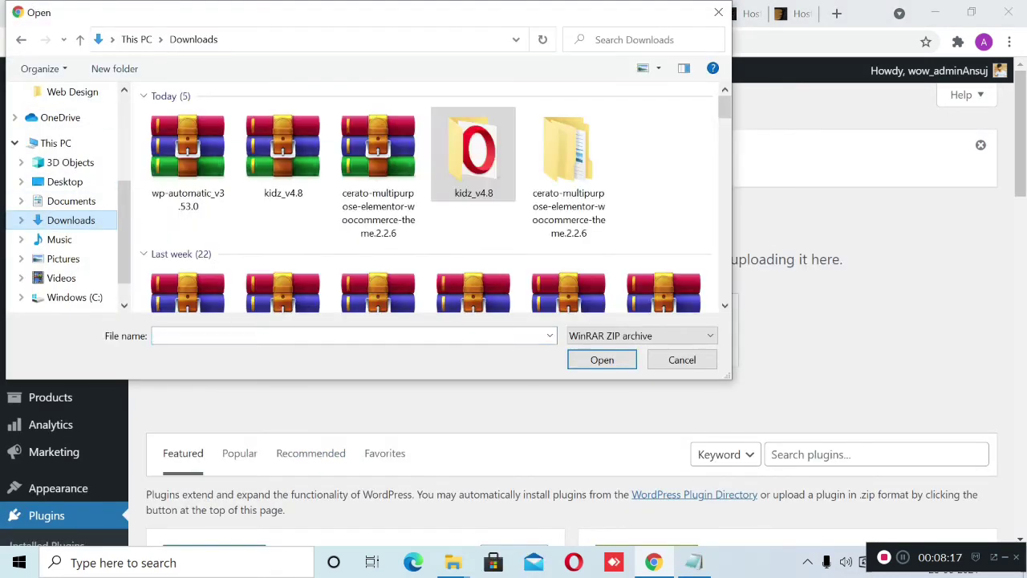
left_click(187, 152)
left_click(602, 360)
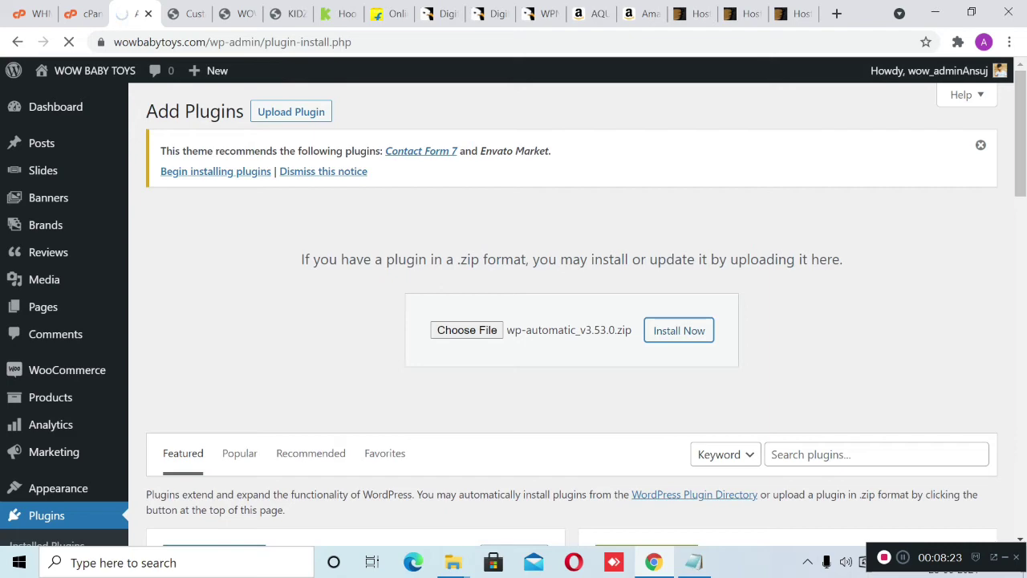
- Switch to the Amazon Associates home page and examine the earnings overview and this month's summary
left_click(592, 14)
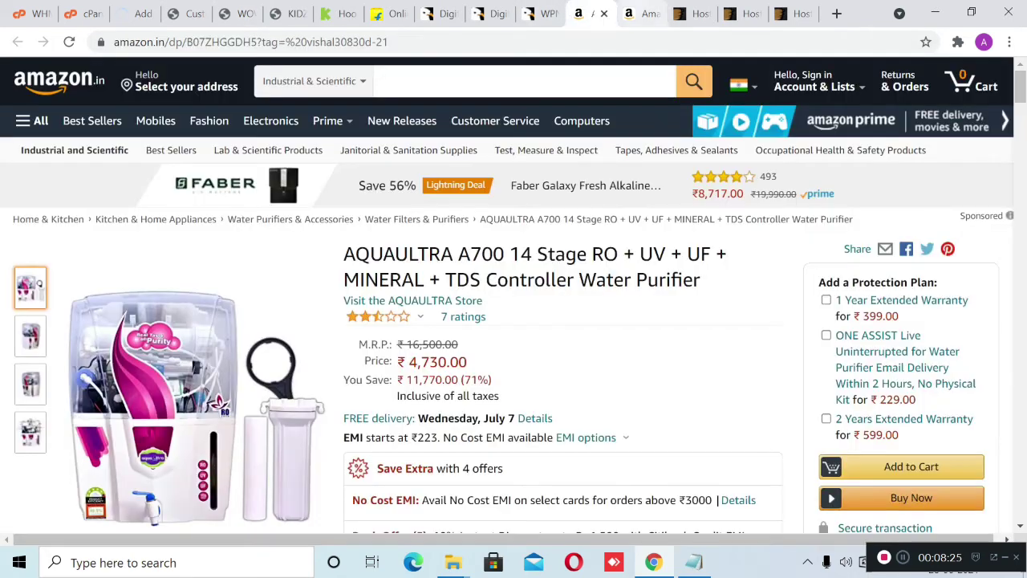
left_click(641, 13)
scroll(529, 233, "up", 1)
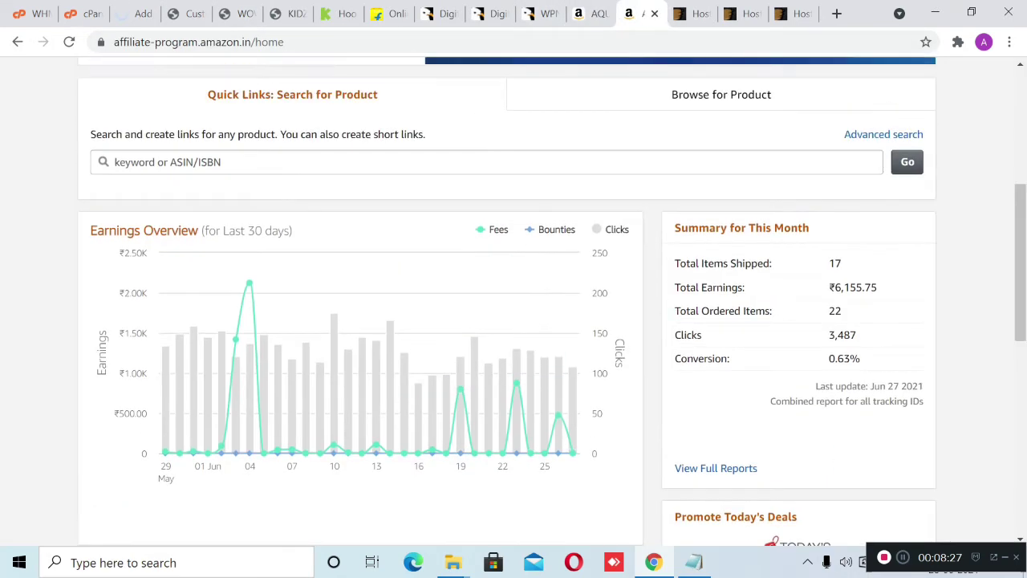
scroll(514, 301, "up", 2)
scroll(514, 301, "down", 3)
scroll(513, 301, "up", 1)
scroll(514, 301, "down", 2)
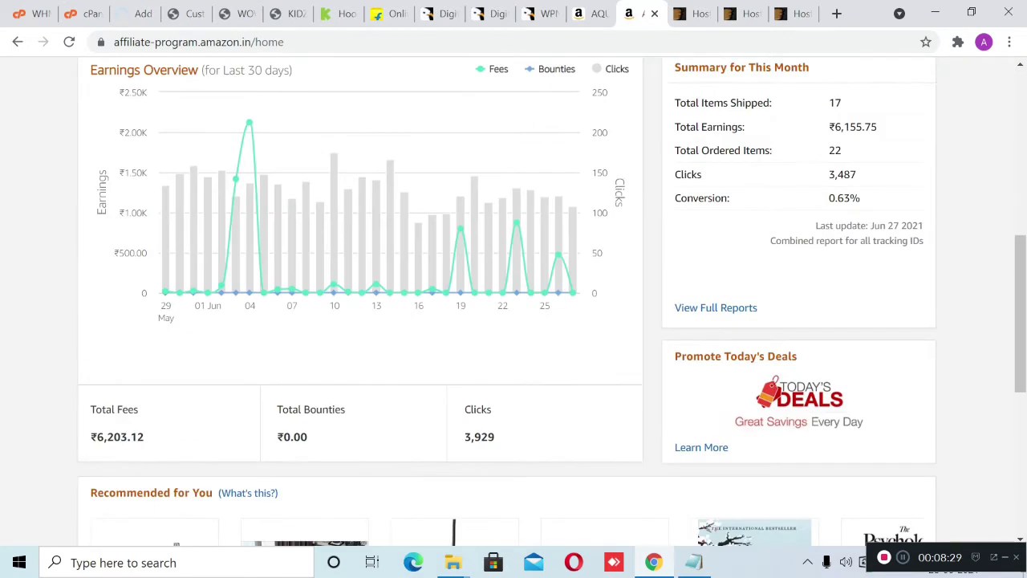
scroll(514, 301, "up", 1)
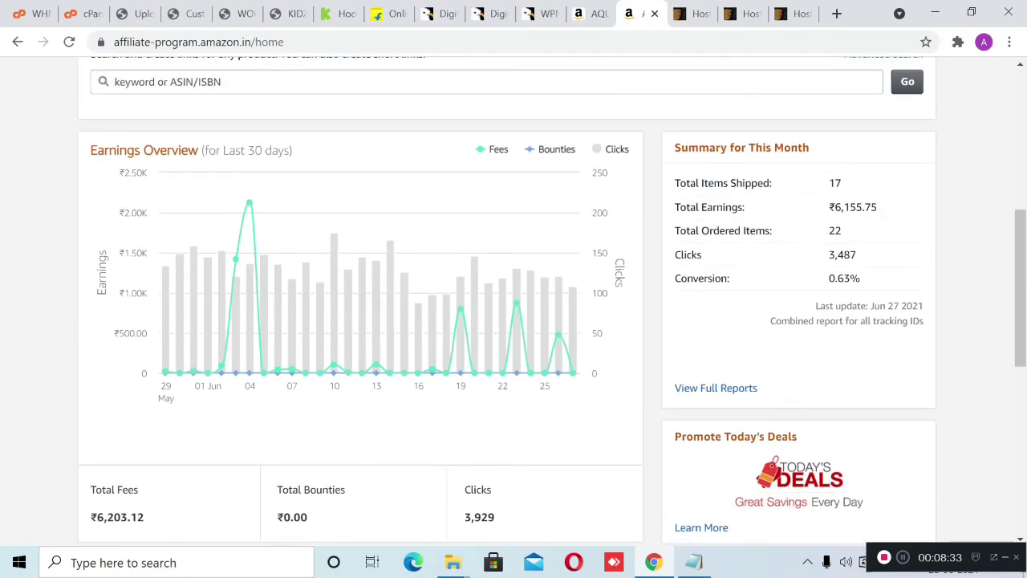
scroll(513, 301, "down", 1)
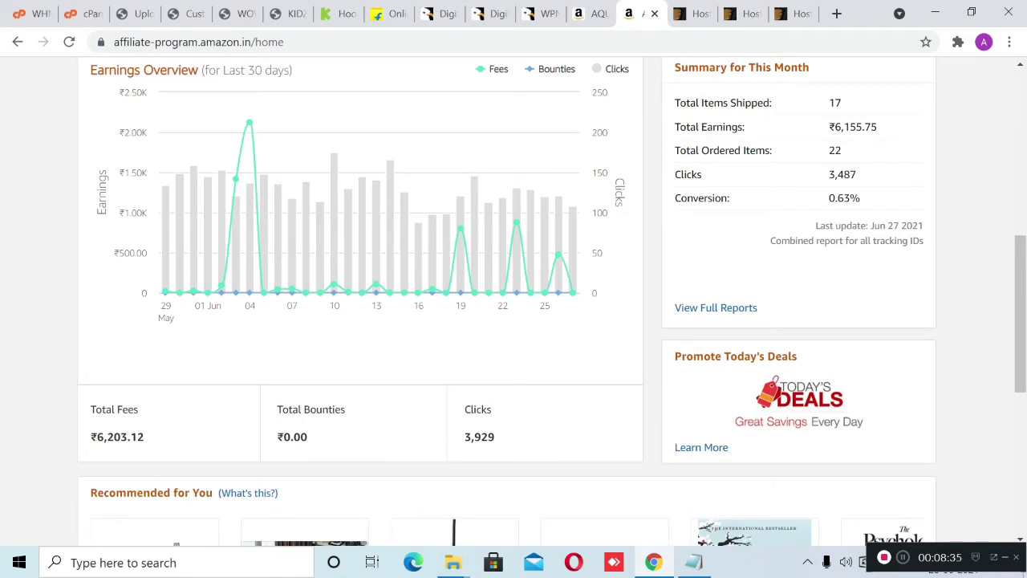
- Open the full Amazon Associates reports and view the product earnings for the last 7 days
left_click(716, 308)
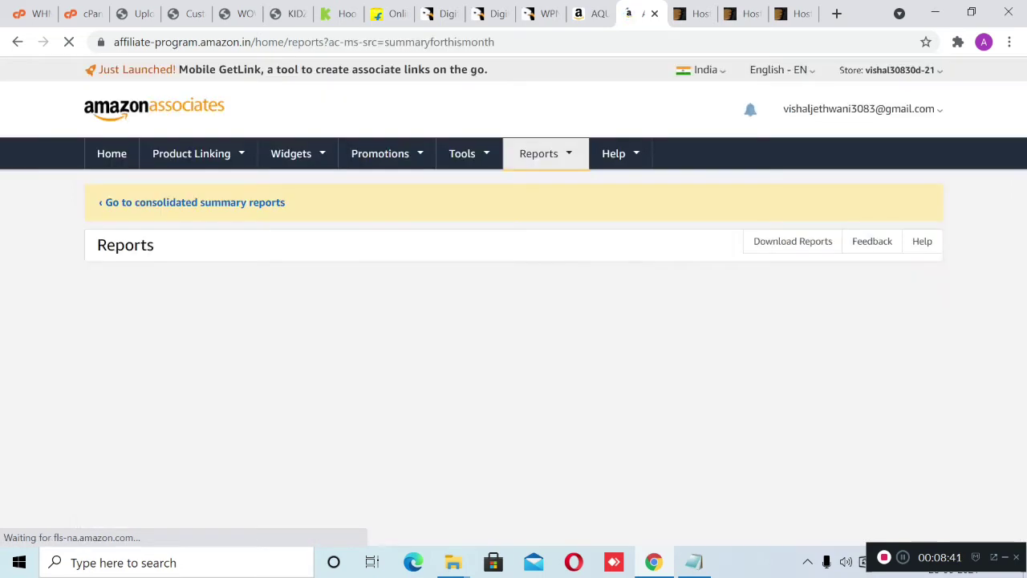
scroll(192, 240, "down", 2)
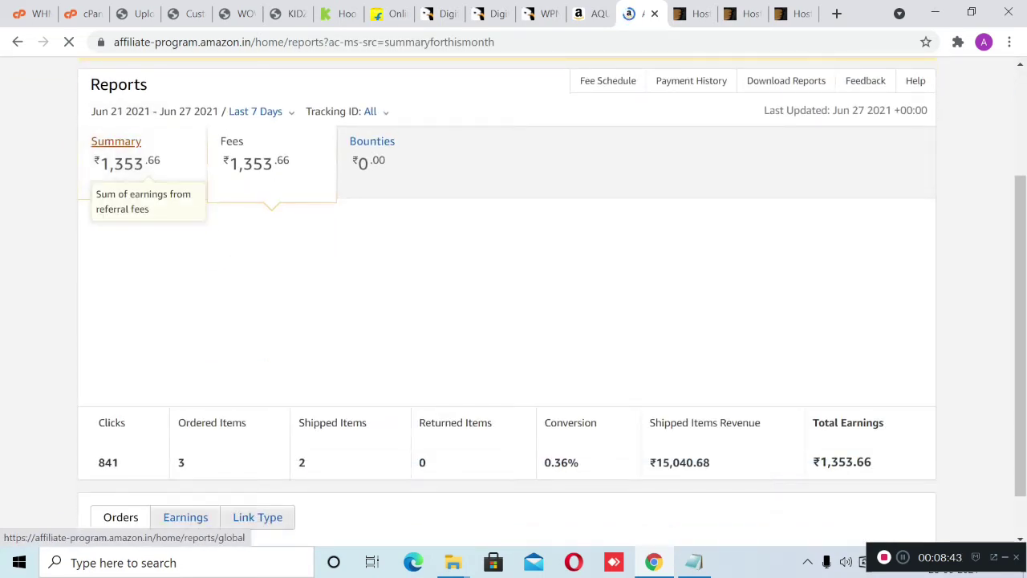
left_click(255, 111)
scroll(257, 112, "down", 3)
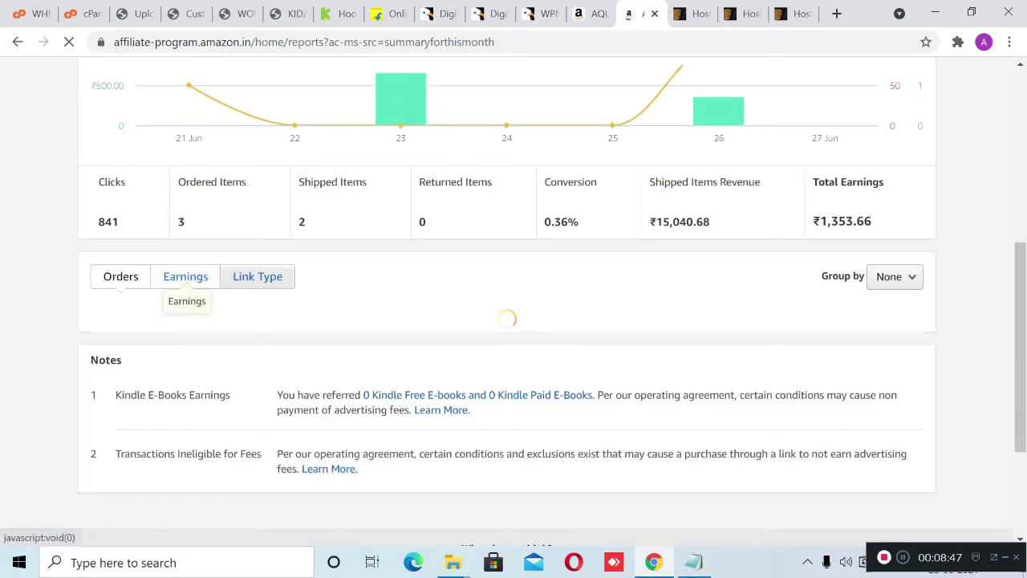
left_click(185, 276)
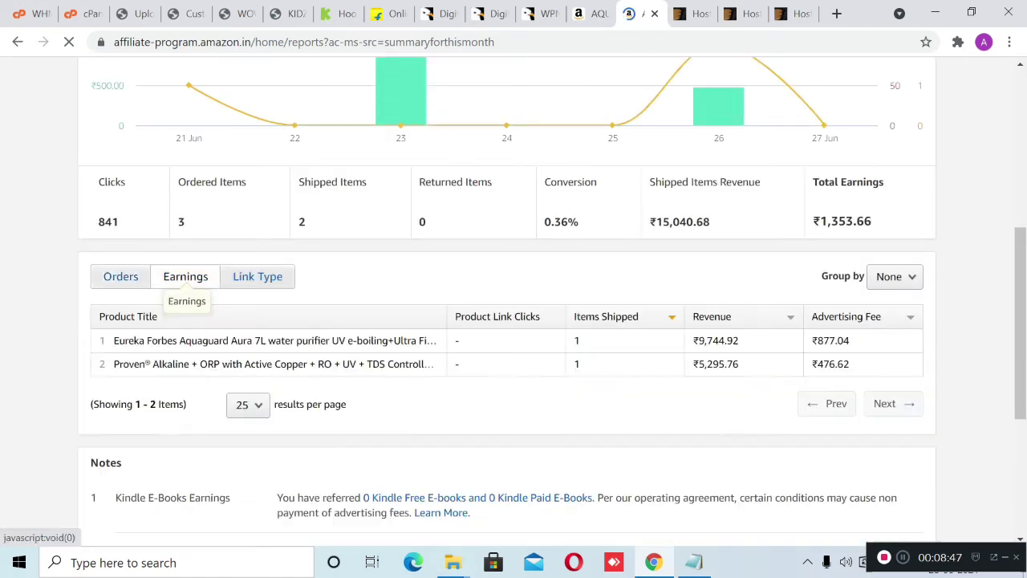
scroll(417, 264, "down", 1)
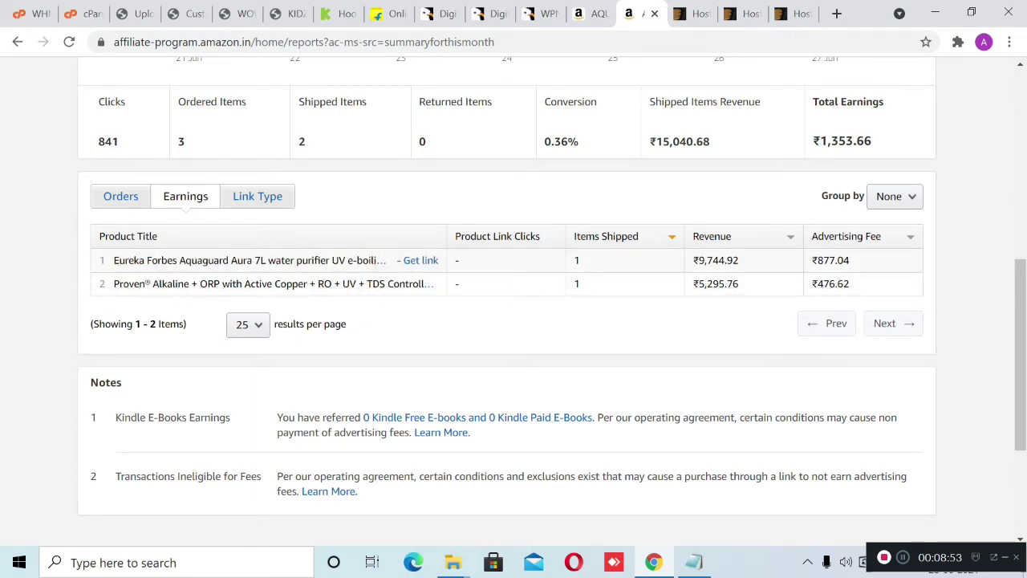
- Open both products from the earnings list in new tabs and look at the Eureka Forbes Aquaguard Aura page
right_click(305, 263)
left_click(356, 276)
right_click(289, 285)
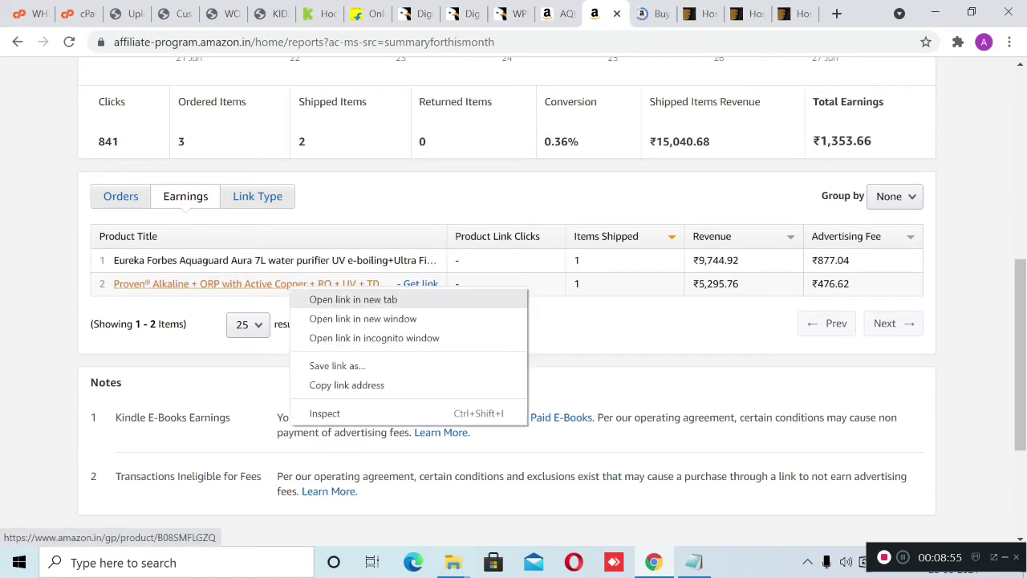
left_click(353, 299)
left_click(614, 14)
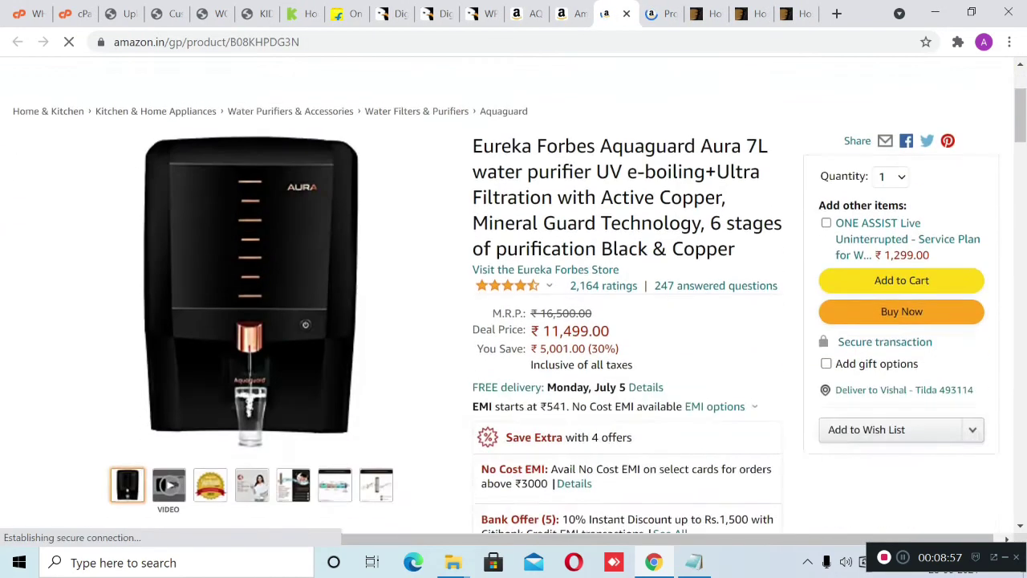
triple_click(580, 194)
left_click(580, 194)
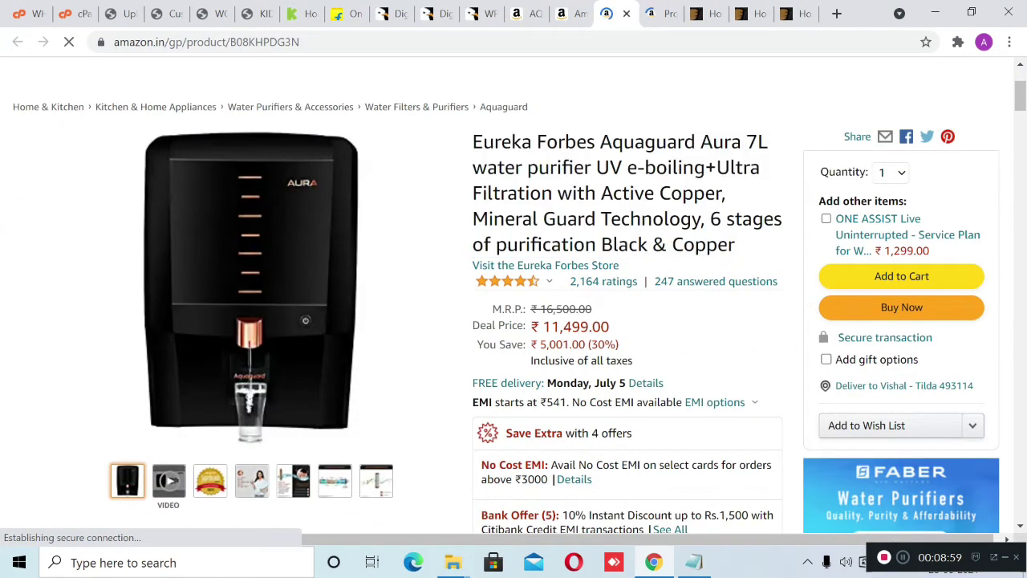
- Look at the Proven Alkaline water purifier page and close both product tabs
left_click(654, 14)
double_click(580, 314)
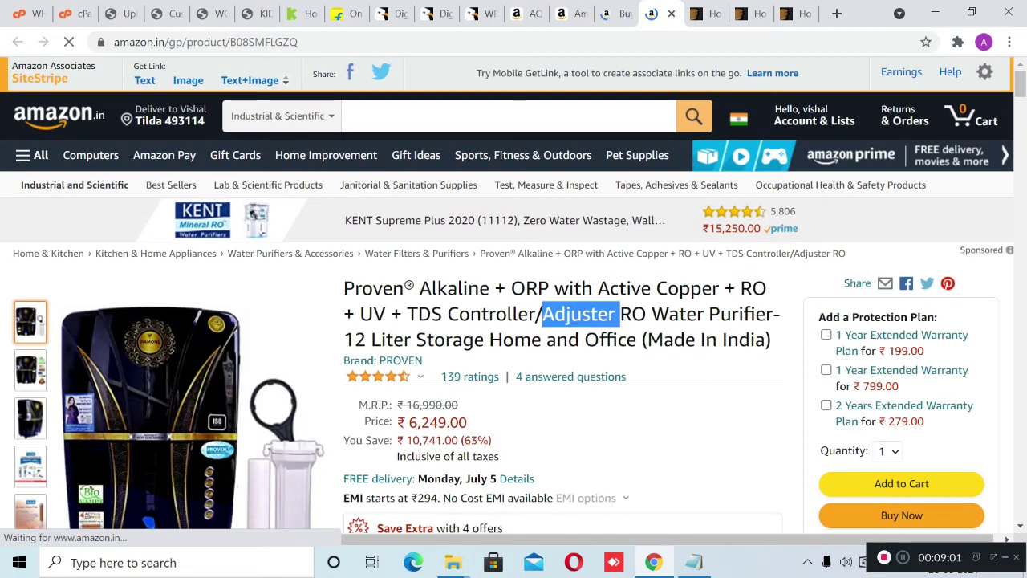
triple_click(579, 314)
left_click(614, 14)
left_click(635, 13)
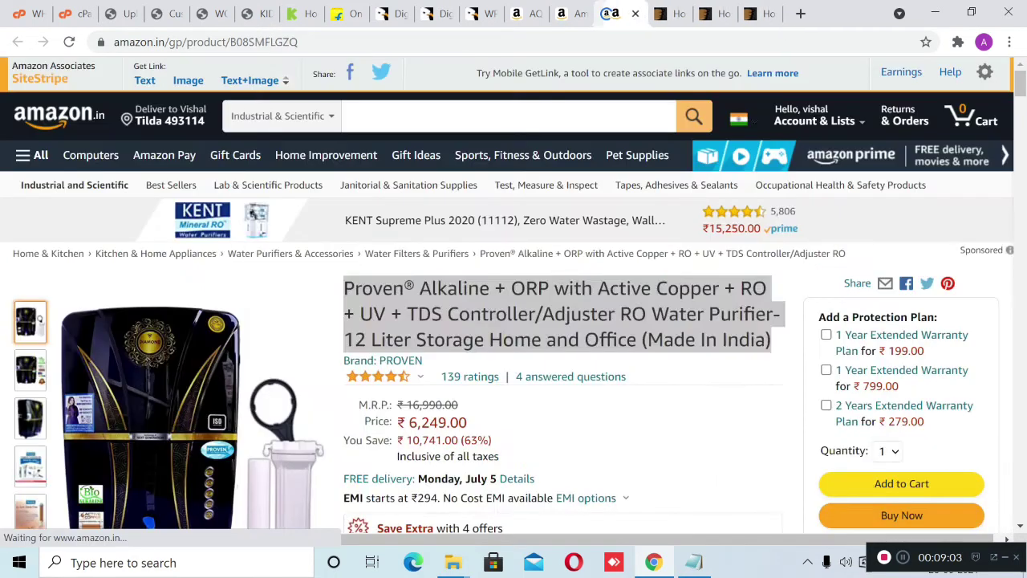
left_click(636, 14)
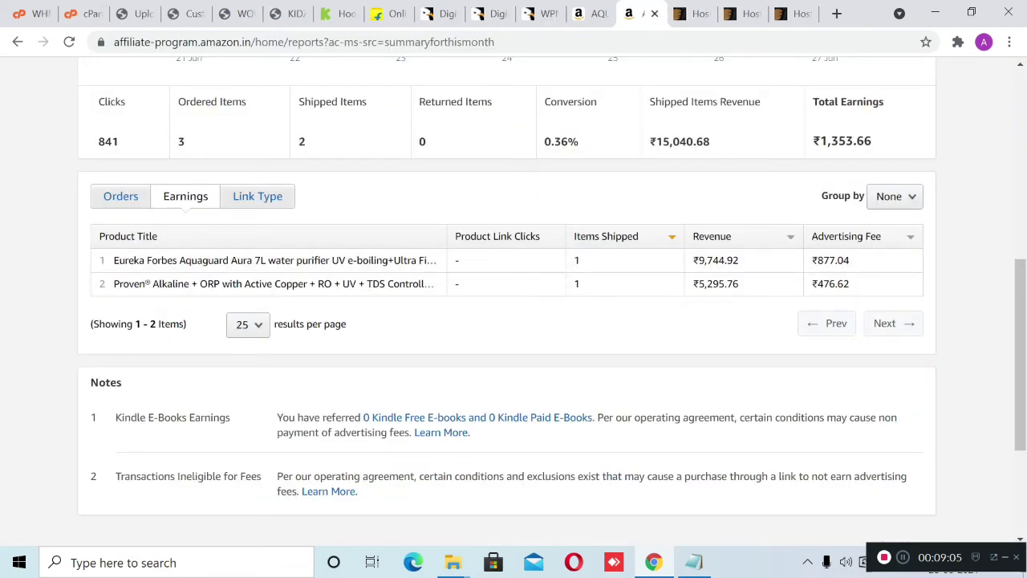
- Return to the WordPress plugin upload tab and activate the installed wp-automatic plugin
scroll(507, 301, "up", 6)
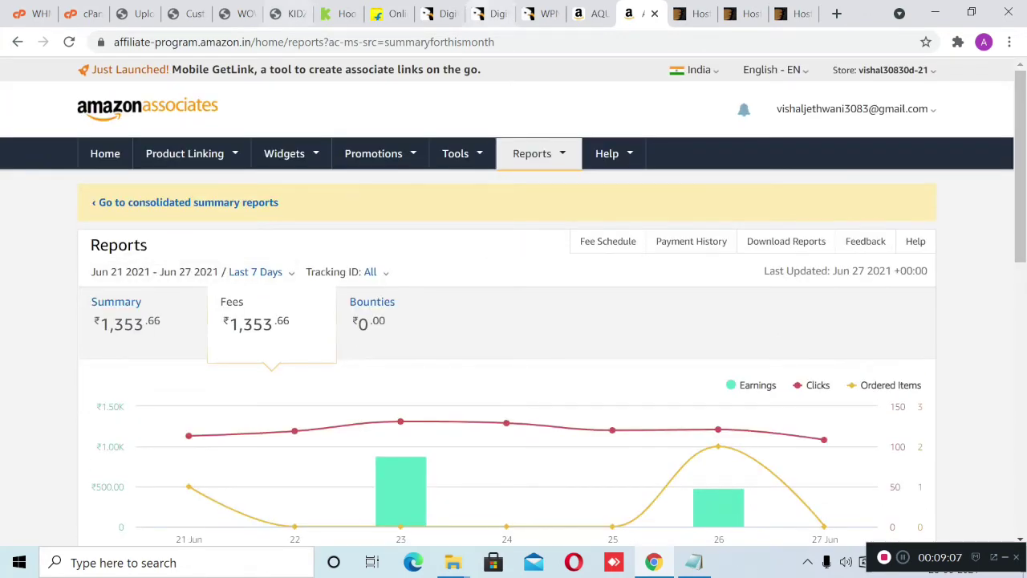
left_click(288, 14)
left_click(236, 14)
left_click(192, 14)
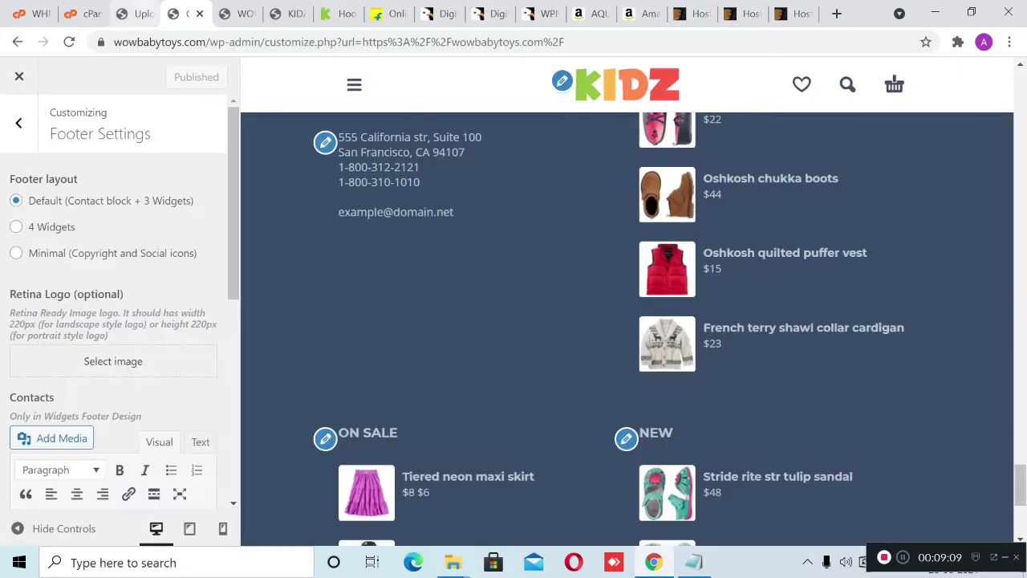
left_click(136, 13)
left_click(190, 289)
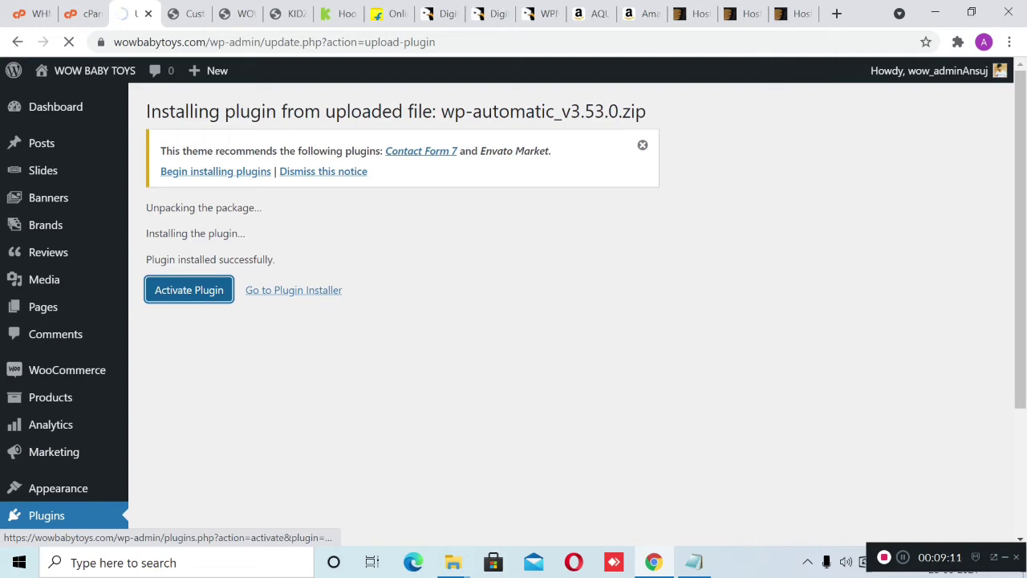
- Open wordpresslist.com in place of the KIDZ demo's Hooded cable-knit coveralls page
left_click(235, 14)
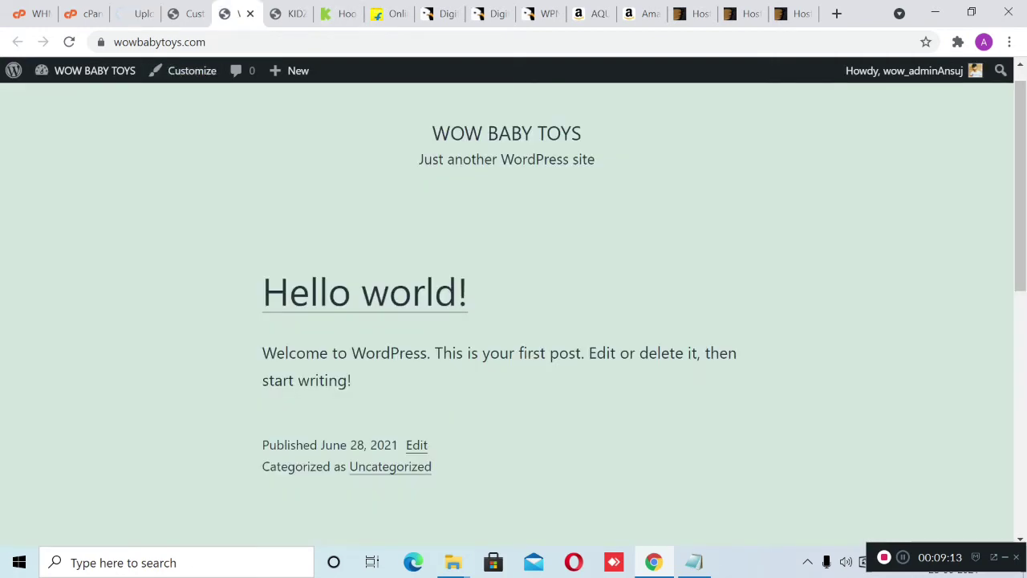
left_click(189, 14)
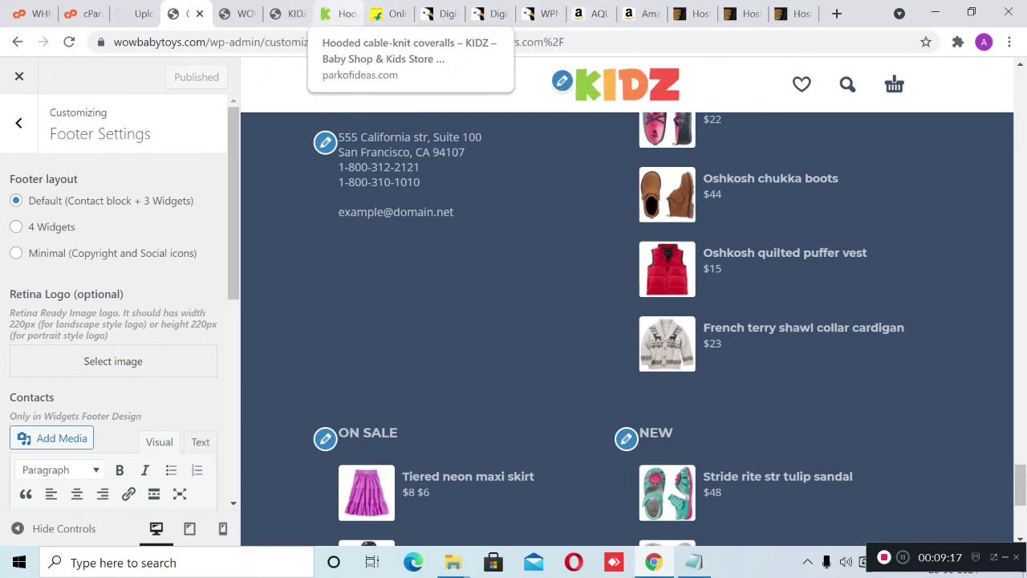
left_click(337, 14)
left_click(334, 42)
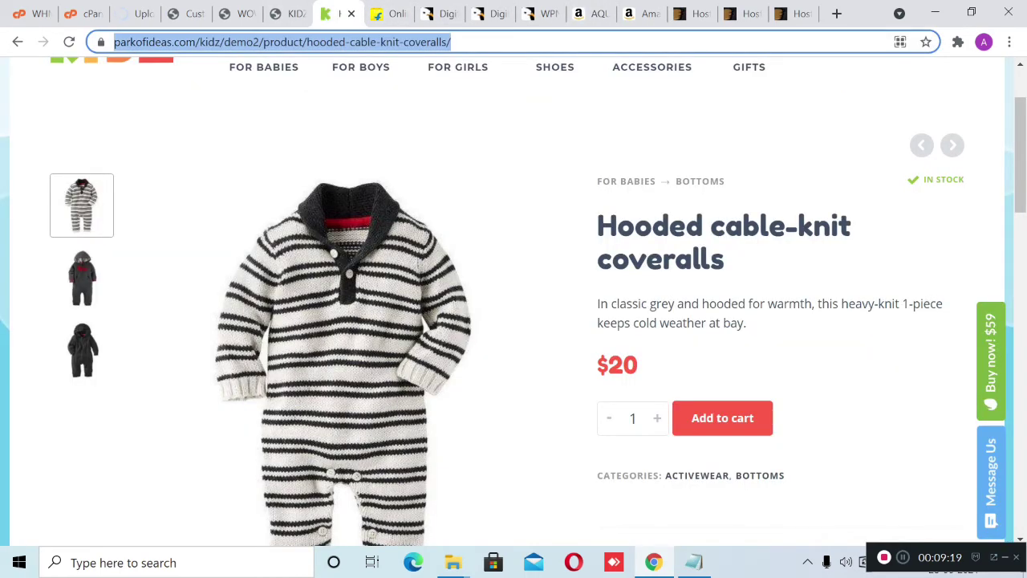
type("wo")
key("Return")
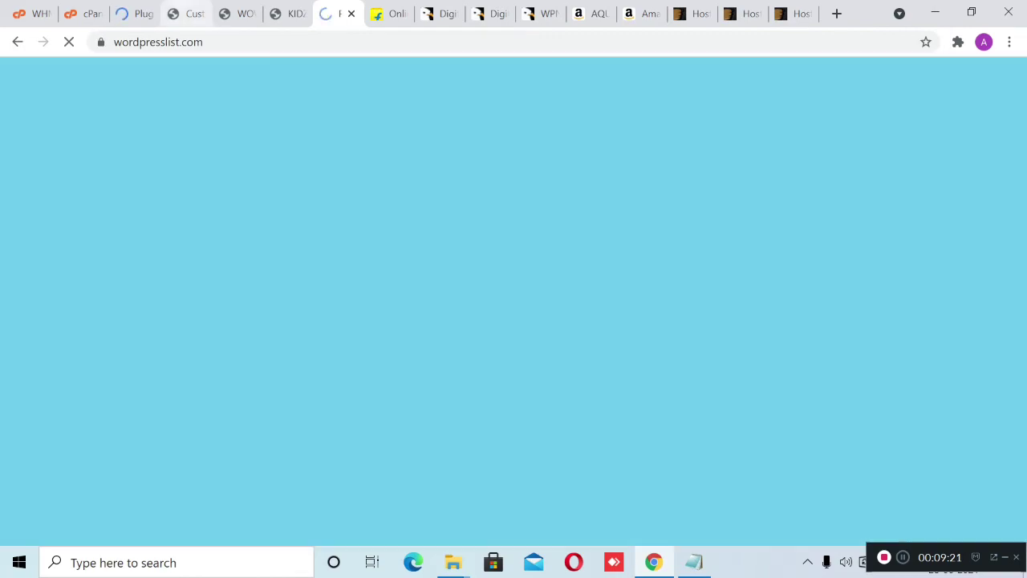
- Return to the WordPress plugins list and open the settings of the Automatic plugin
left_click(186, 13)
left_click(236, 14)
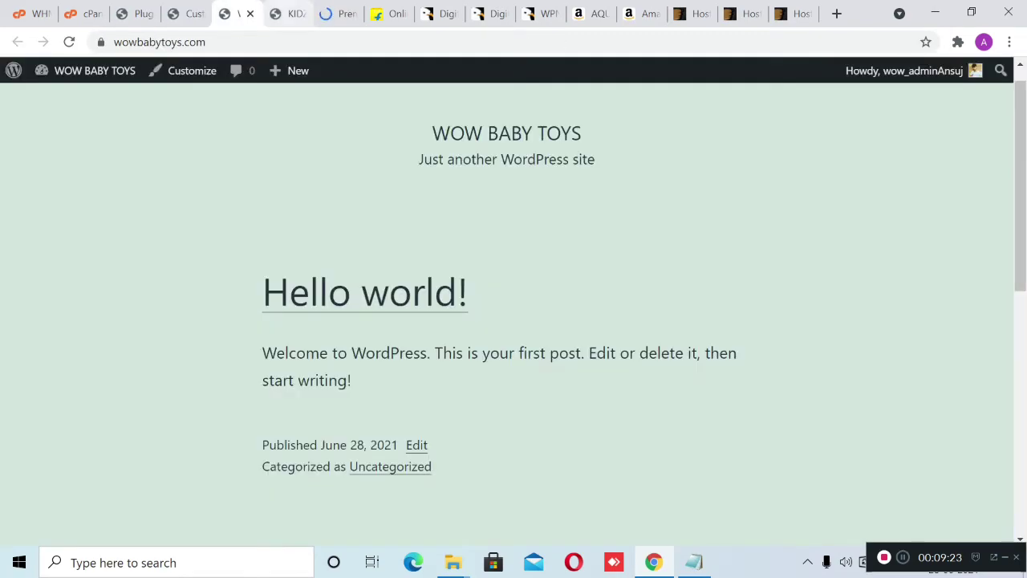
key("ctrl+3")
scroll(514, 313, "down", 4)
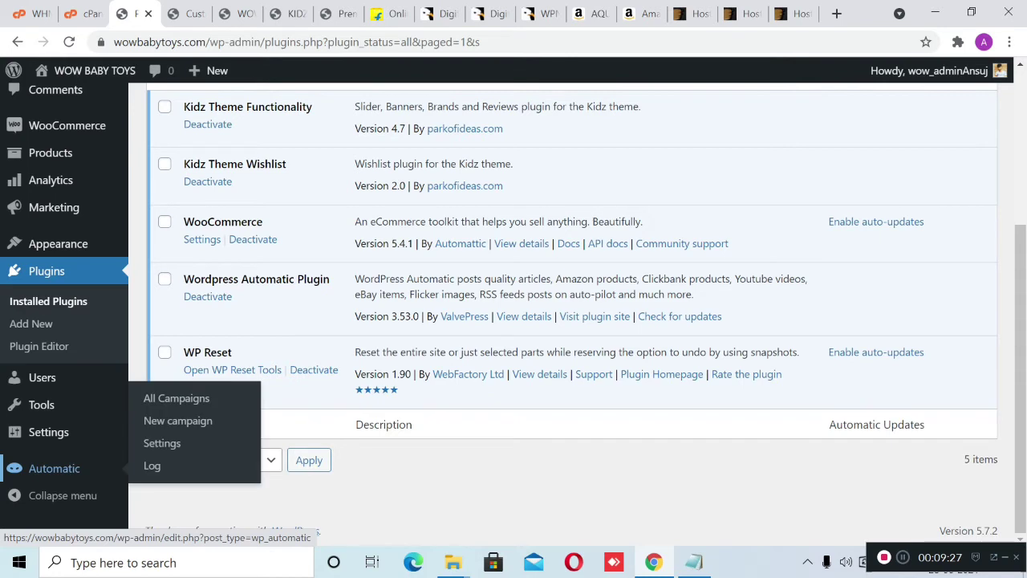
mouse_move(54, 468)
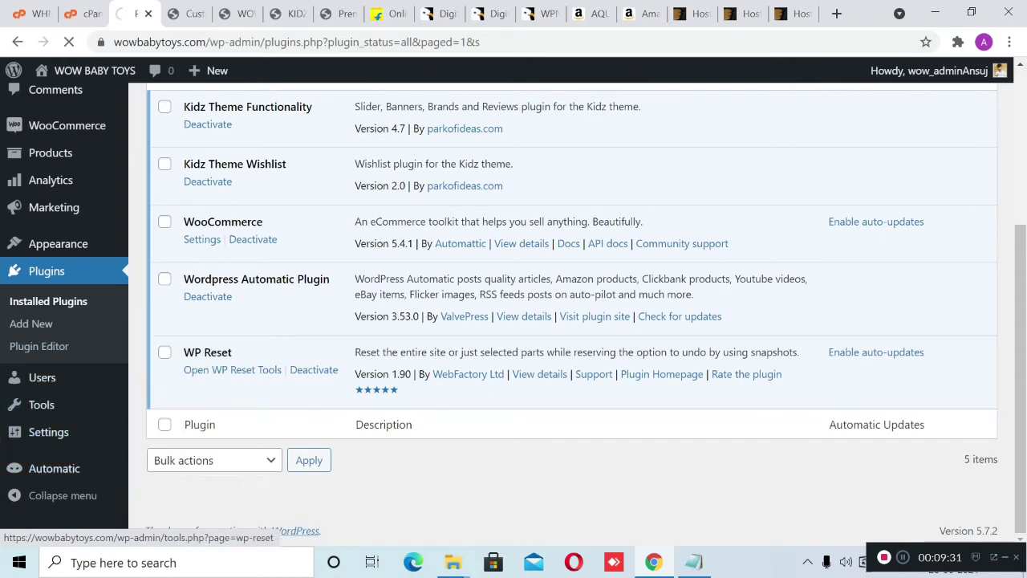
- Copy the store ID from the account header on the Amazon Associates reports page
left_click(591, 13)
left_click(641, 14)
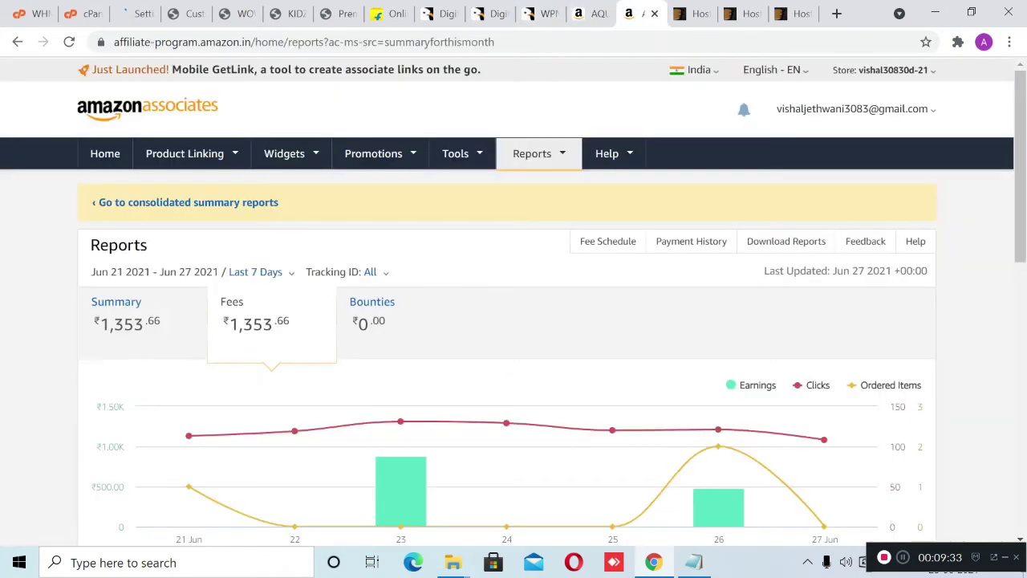
mouse_move(885, 71)
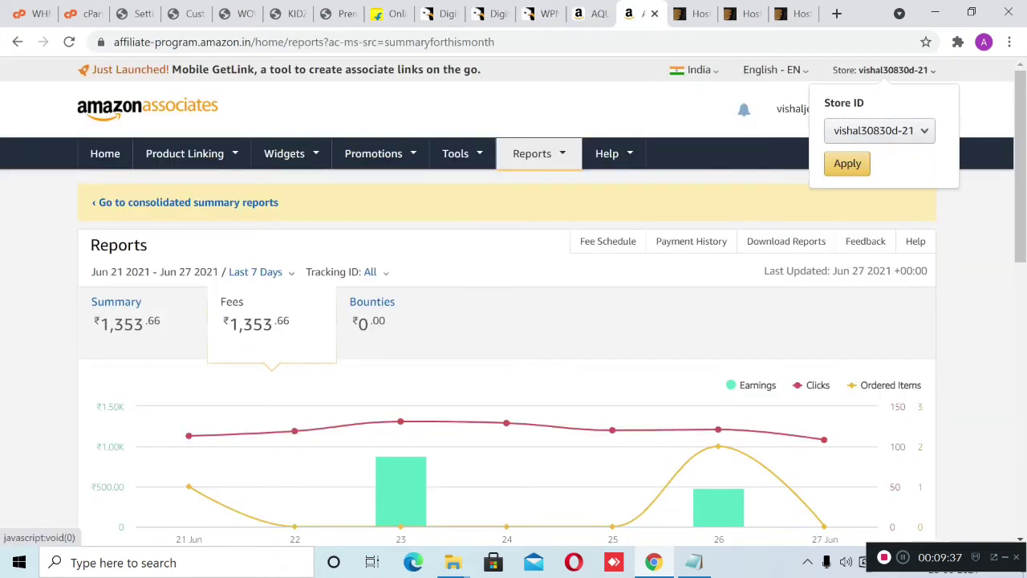
left_click_drag(858, 70, 918, 71)
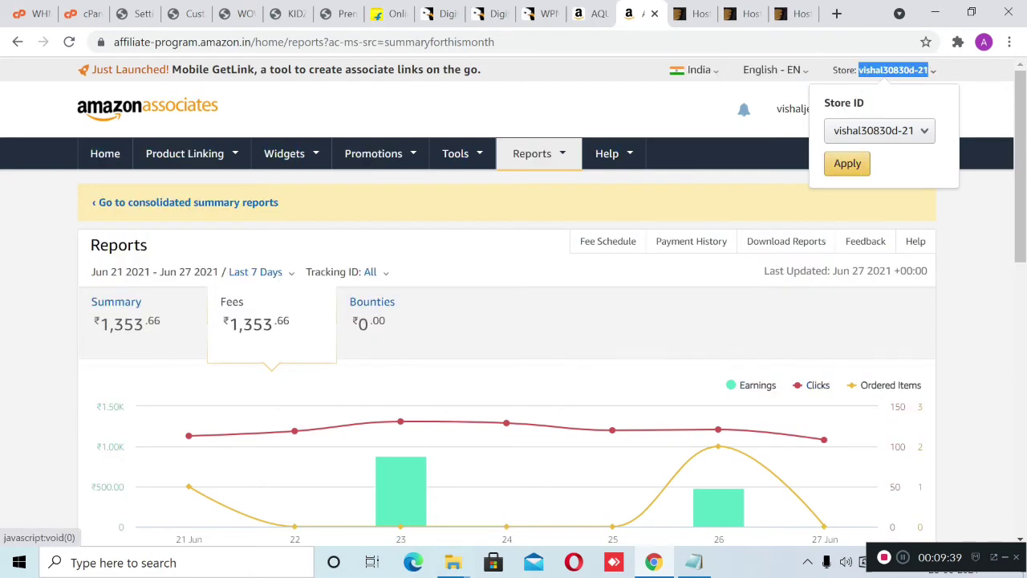
right_click(891, 70)
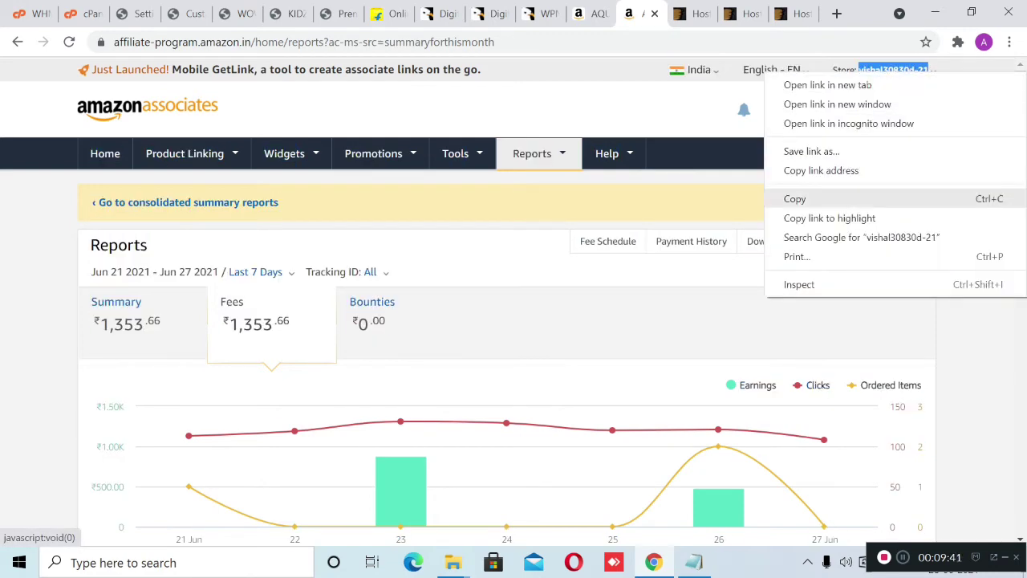
left_click(803, 198)
- Paste the copied store ID as the Amazon Associate ID in the Automatic plugin's Amazon settings
left_click(136, 13)
scroll(514, 313, "down", 1)
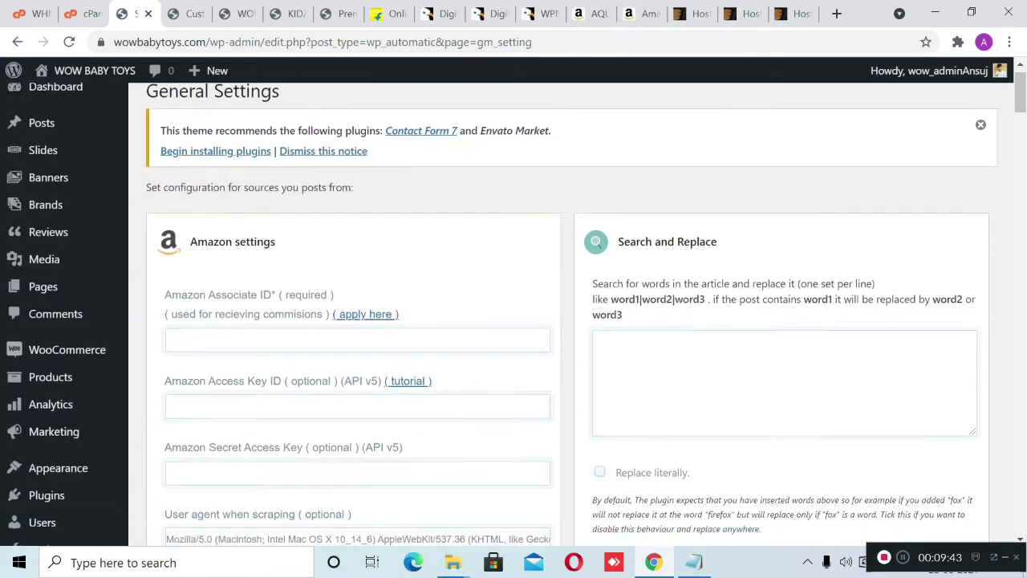
left_click(357, 280)
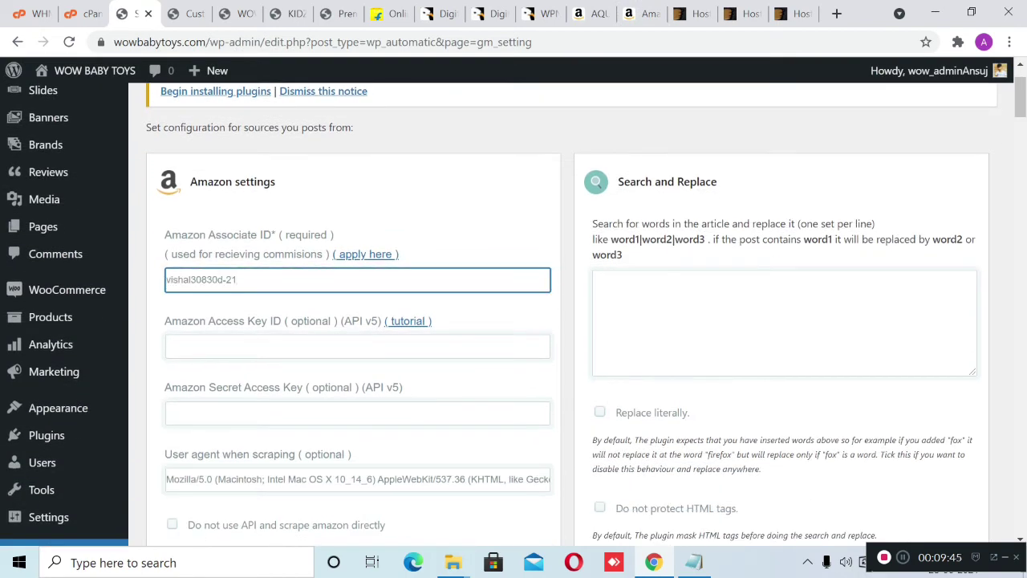
- Enable scraping Amazon directly without the API and daily updates of Amazon product prices, and save the Amazon settings
scroll(514, 313, "down", 4)
scroll(514, 313, "up", 3)
scroll(514, 313, "down", 3)
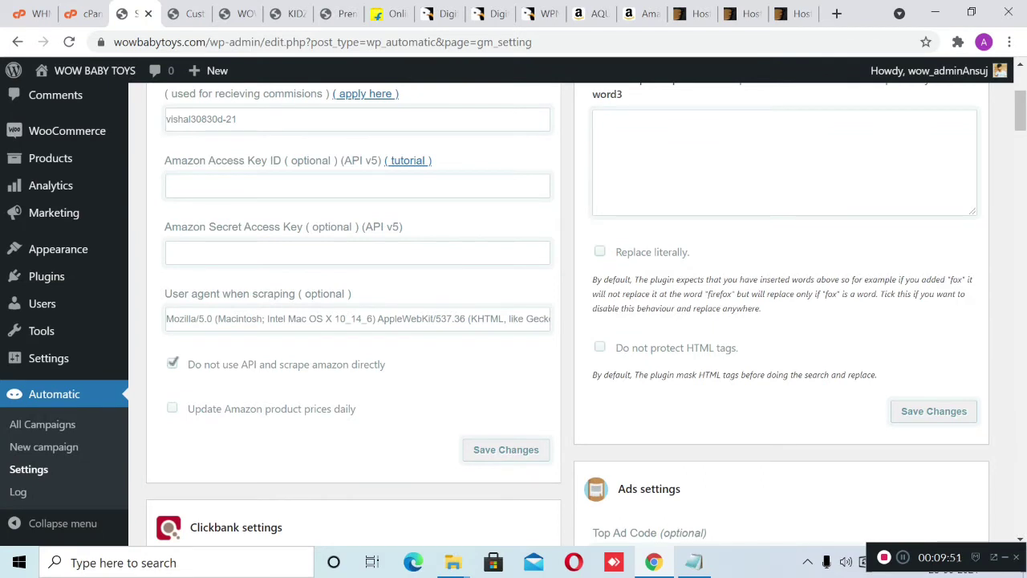
scroll(514, 313, "down", 1)
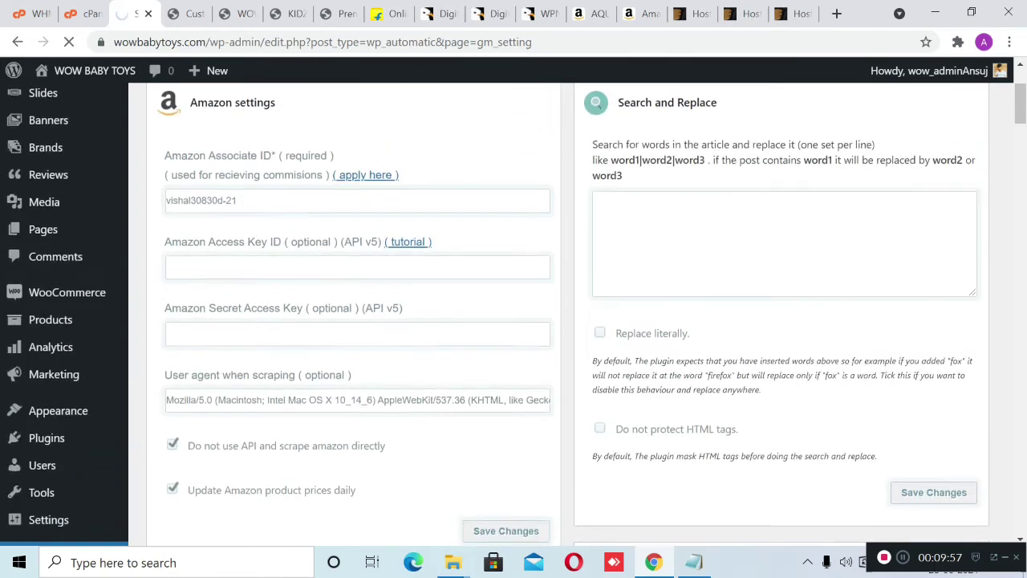
- Switch to the wordpresslist.com site and enter "wordpress automatic" in its product search
left_click(287, 14)
left_click(236, 13)
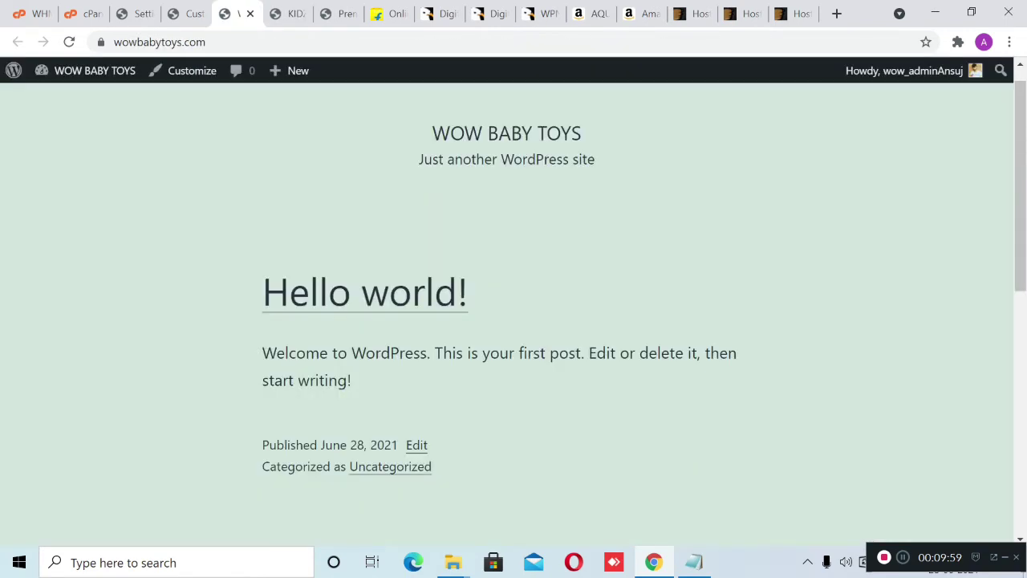
key("ctrl+Tab")
key("ctrl+Tab")
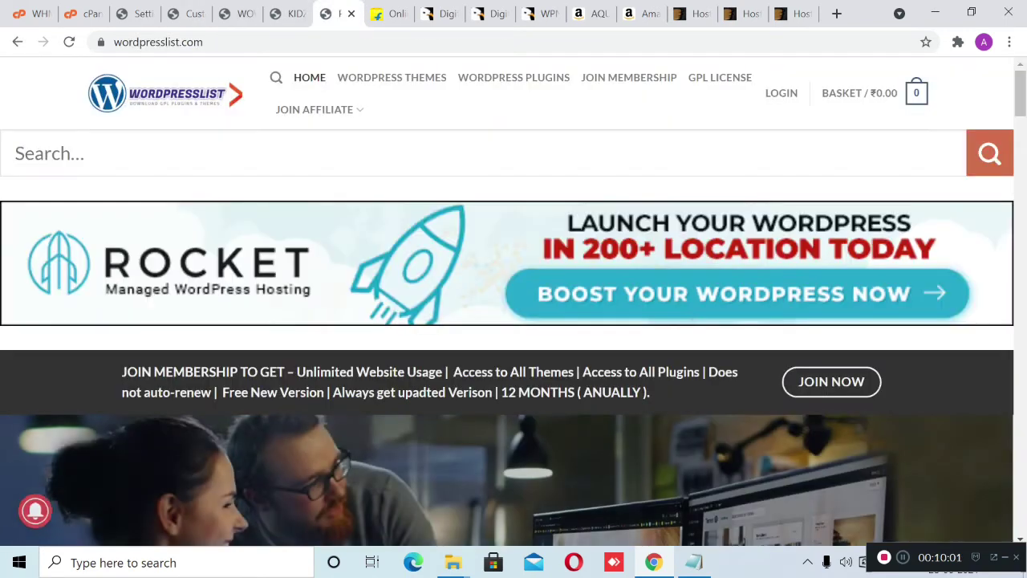
type("Word")
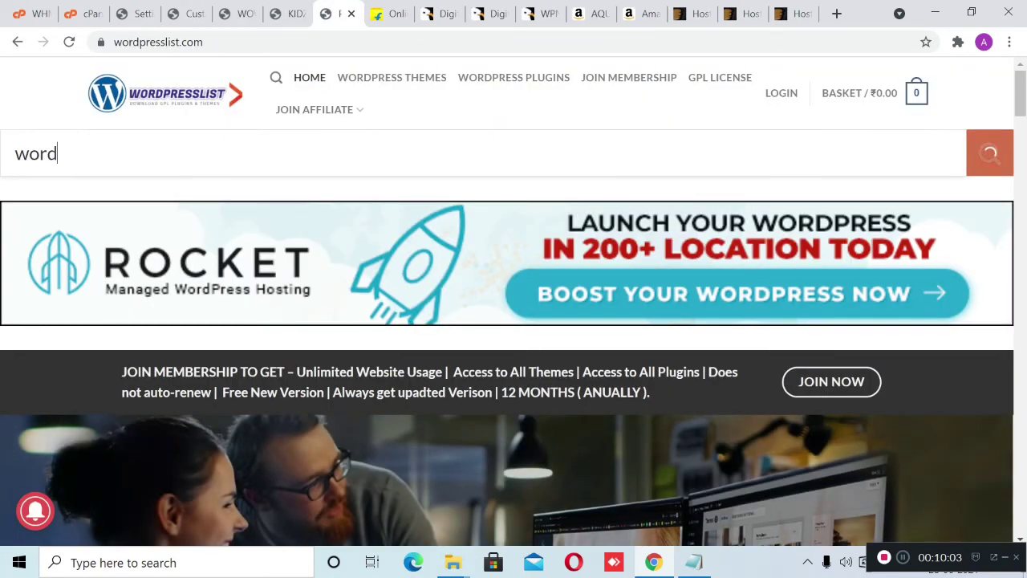
type("press autom")
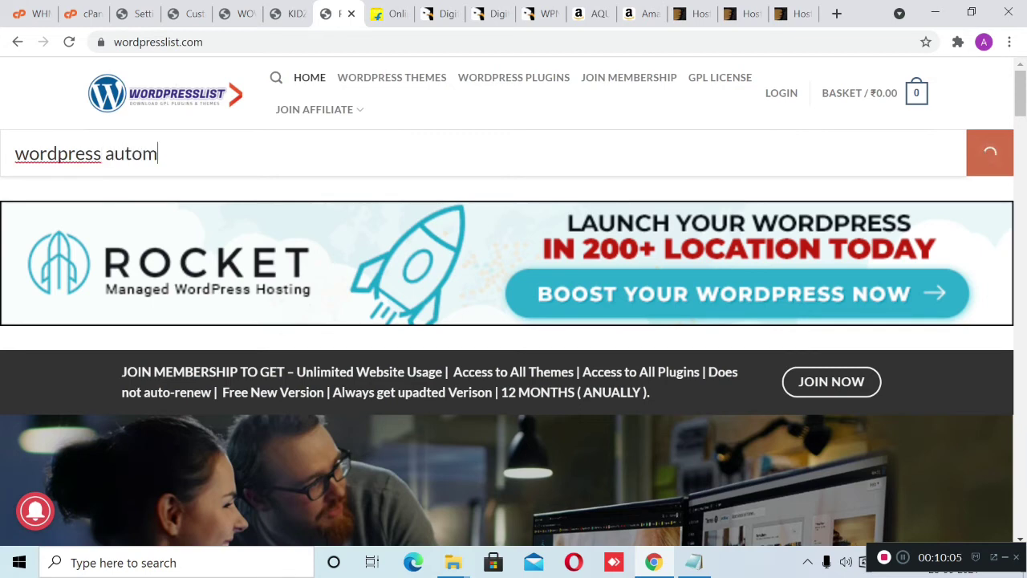
type("atioc")
key("BackSpace")
key("BackSpace")
type("c")
- Switch to the Notepad note and highlight the hostinger.in/tech2next link and the coupon code
left_click(693, 562)
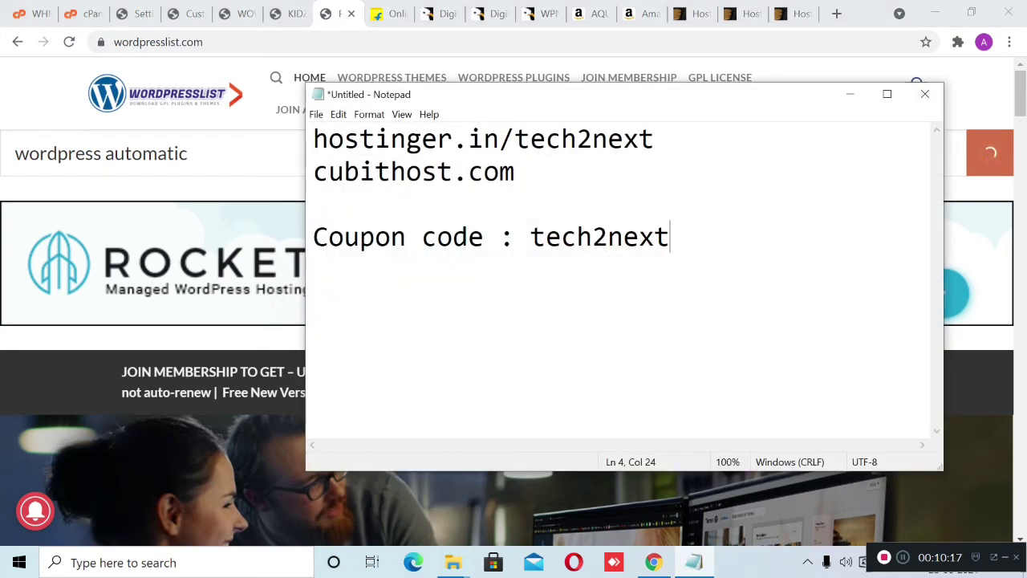
left_click_drag(314, 140, 660, 145)
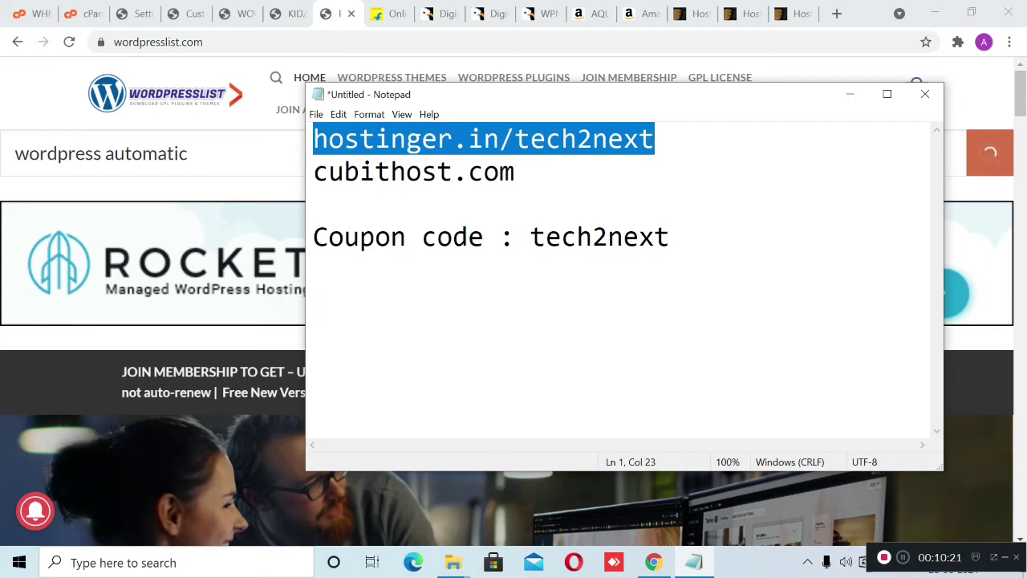
left_click(516, 172)
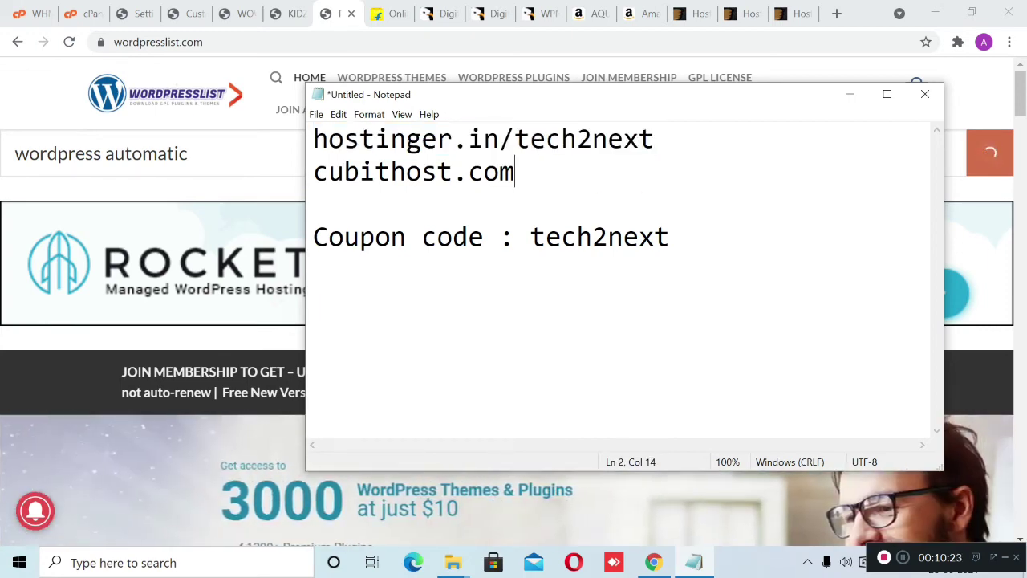
left_click_drag(313, 138, 655, 139)
left_click(516, 172)
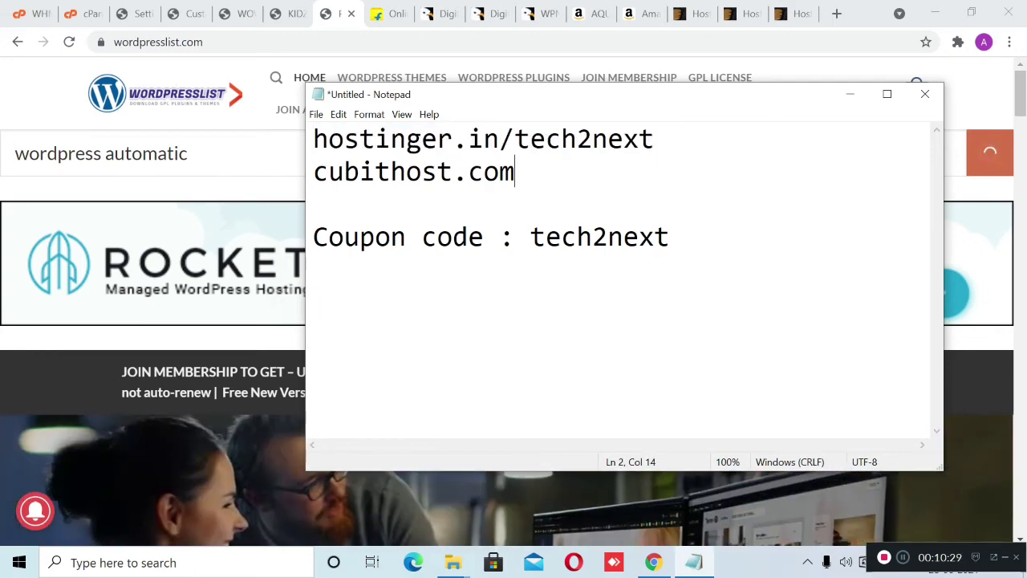
left_click_drag(531, 237, 671, 237)
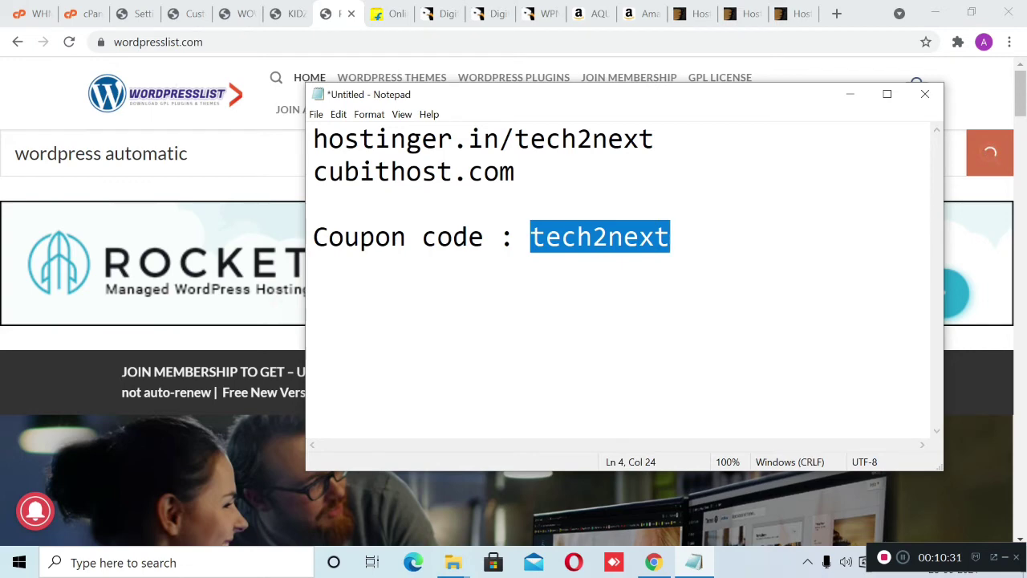
left_click(672, 237)
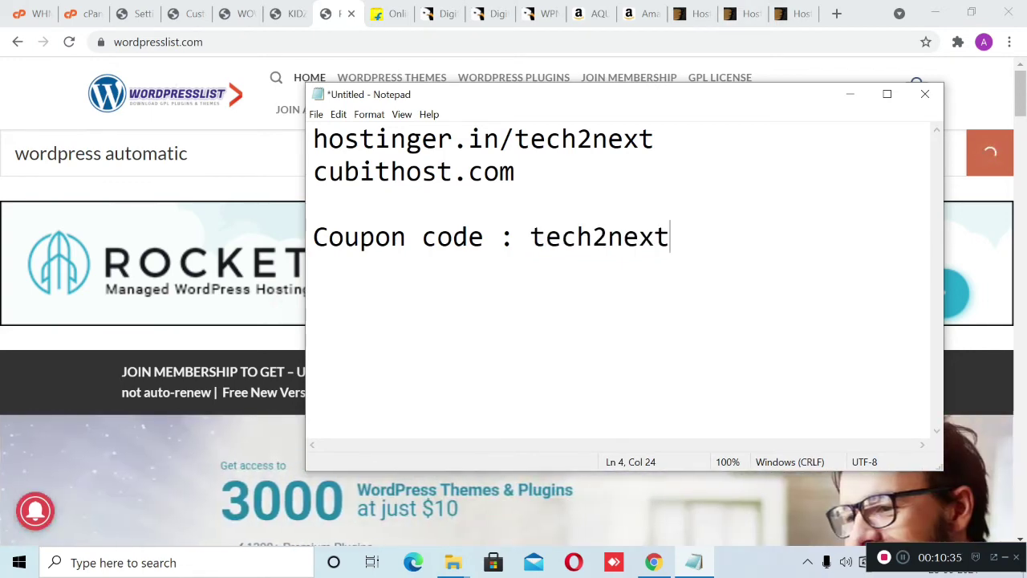
- Highlight the cubithost.com line, open cubitohost.com in a new browser tab and look through its hosting plans
double_click(414, 171)
left_click(837, 14)
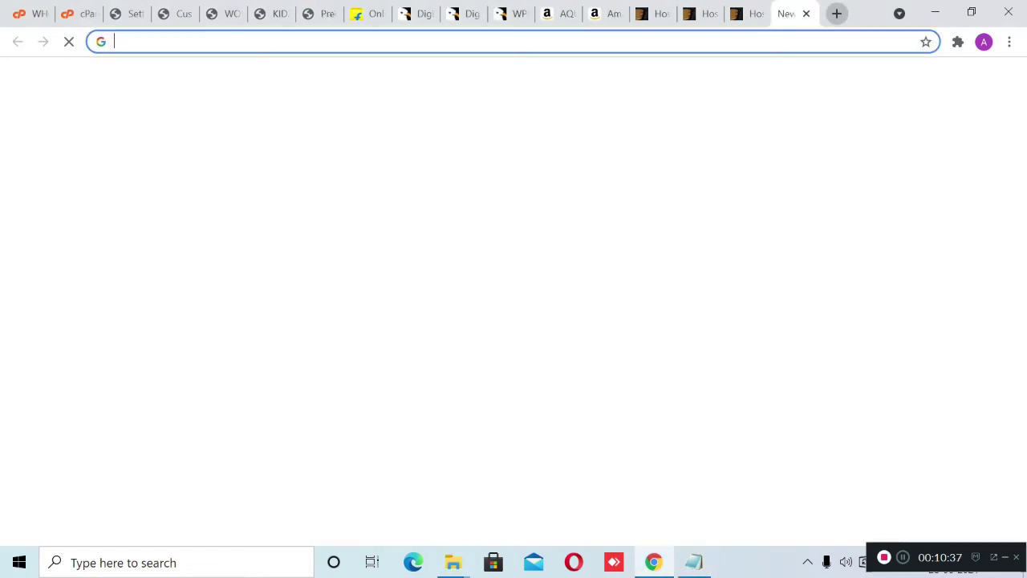
type("cub")
key("Return")
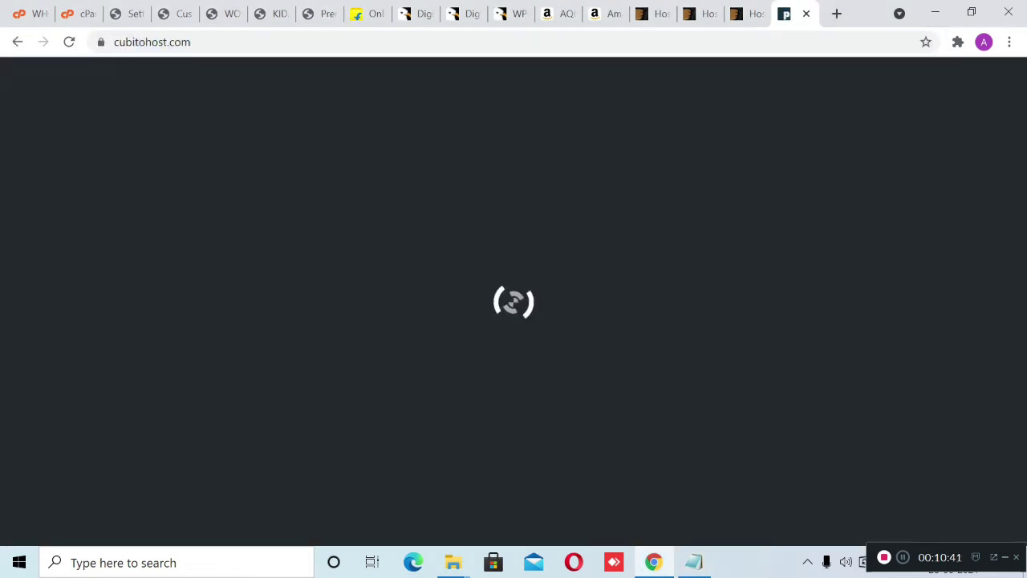
scroll(507, 302, "down", 2)
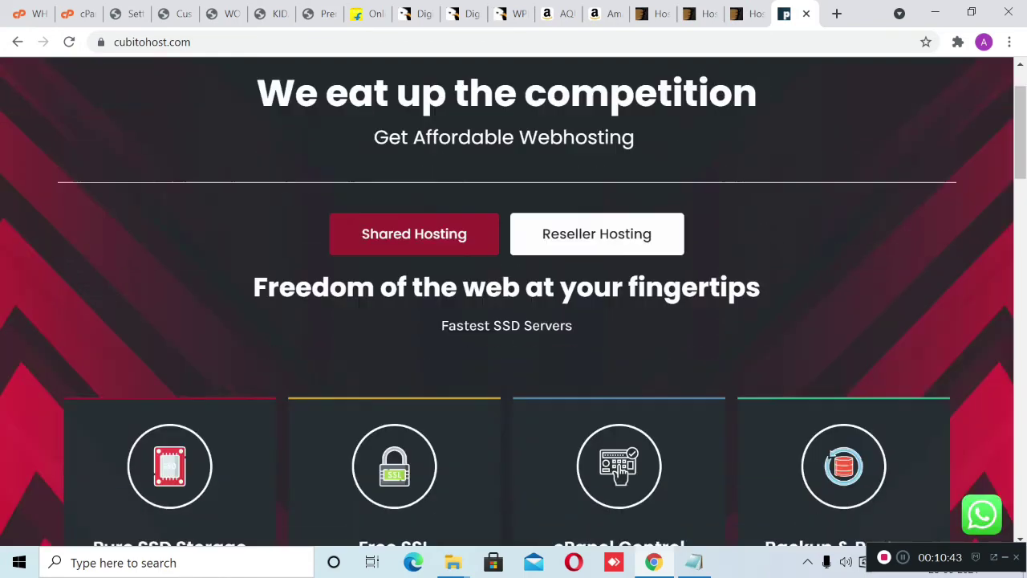
scroll(508, 301, "up", 1)
scroll(507, 302, "up", 2)
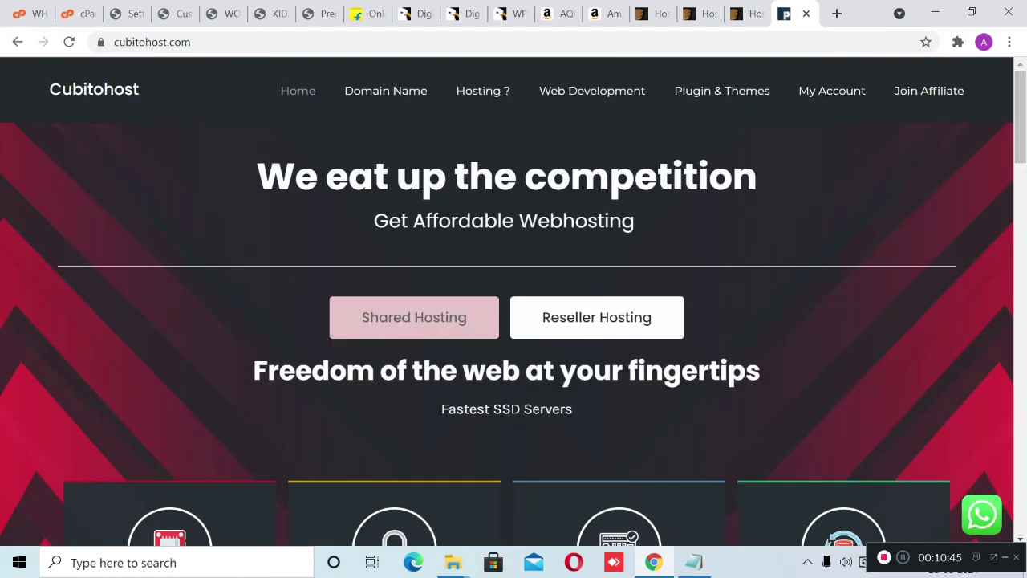
scroll(414, 321, "down", 15)
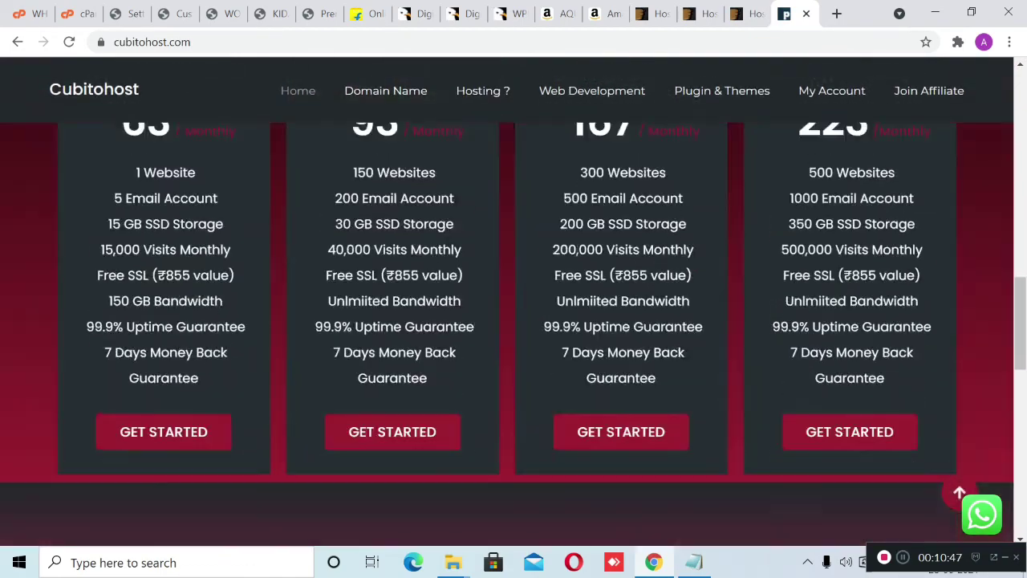
scroll(513, 321, "down", 2)
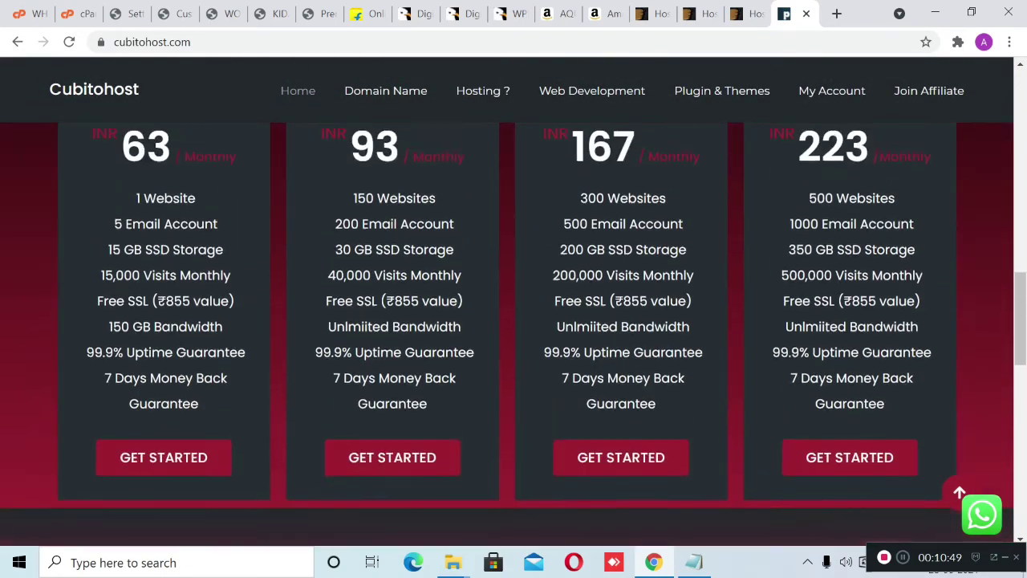
scroll(514, 321, "up", 6)
- Highlight the coupon code in the Notepad note again and return to the WordPress Customizer's footer settings in the browser
left_click(694, 562)
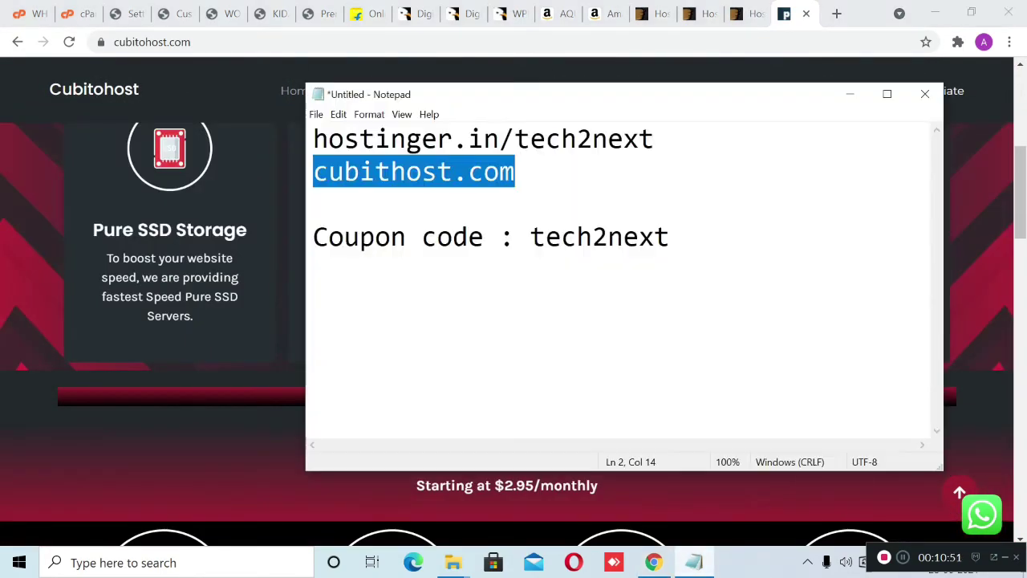
left_click_drag(530, 236, 671, 237)
left_click(673, 237)
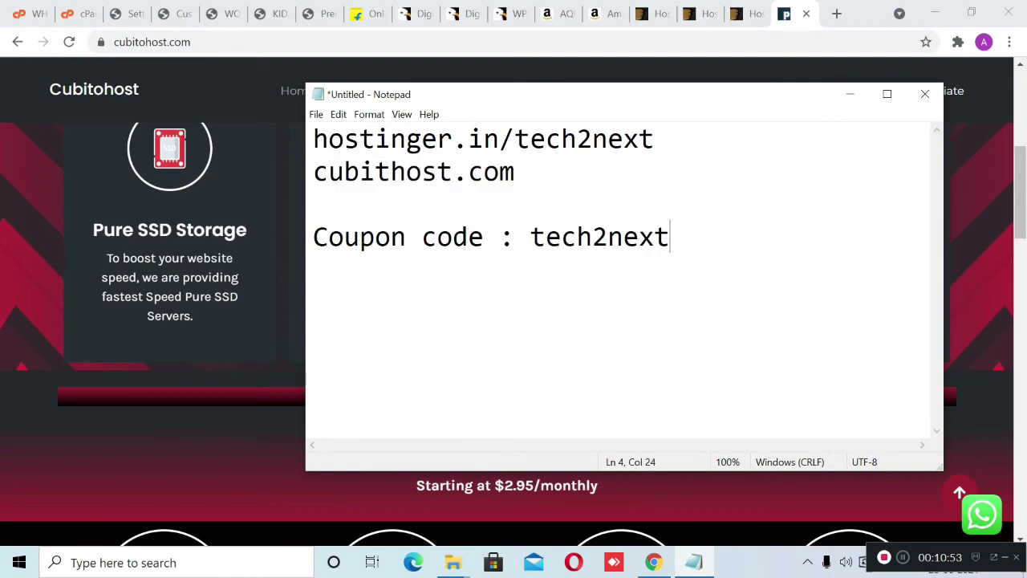
double_click(655, 237)
left_click(314, 204)
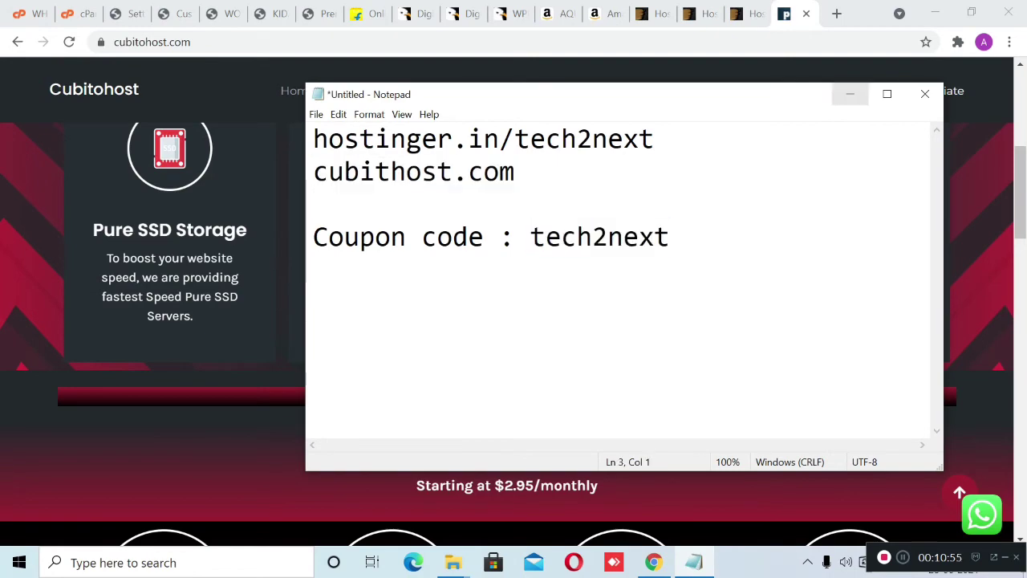
left_click(851, 94)
left_click(223, 13)
left_click(175, 14)
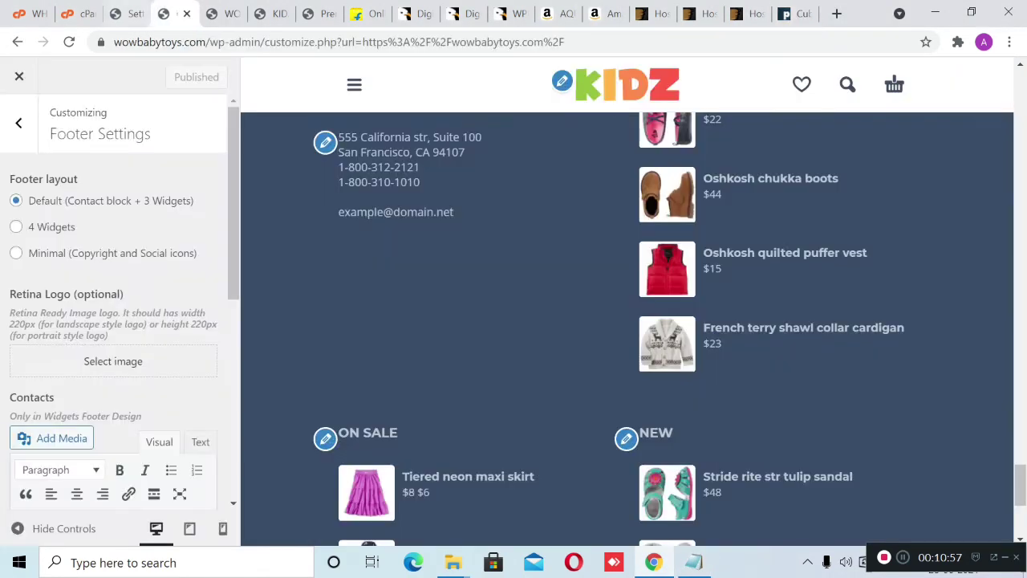
- Switch to the WordPress admin's WP Automatic settings tab and open the product categories page
key("ctrl+3")
scroll(561, 321, "down", 4)
scroll(561, 321, "up", 3)
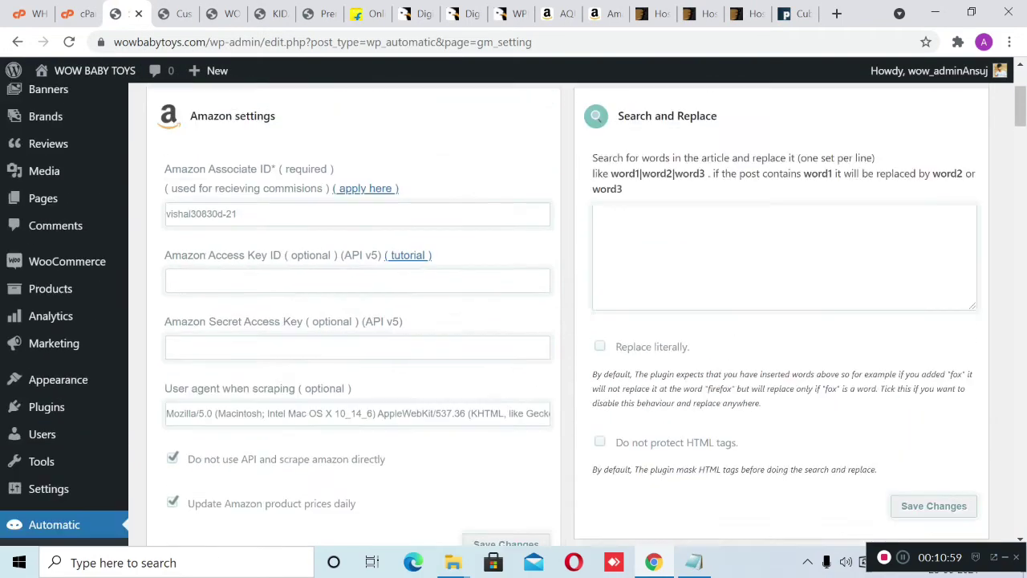
scroll(48, 361, "down", 4)
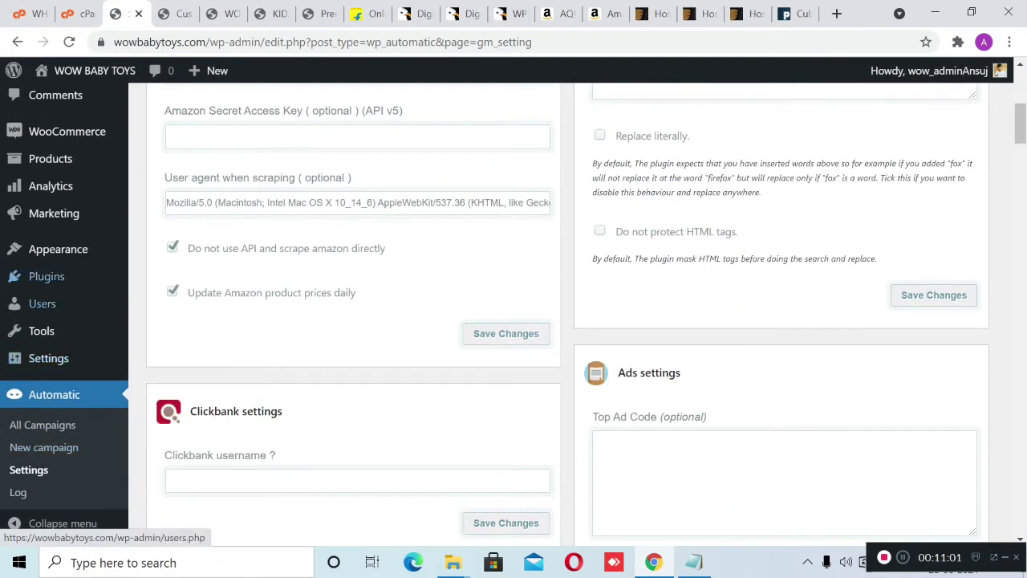
scroll(32, 450, "up", 2)
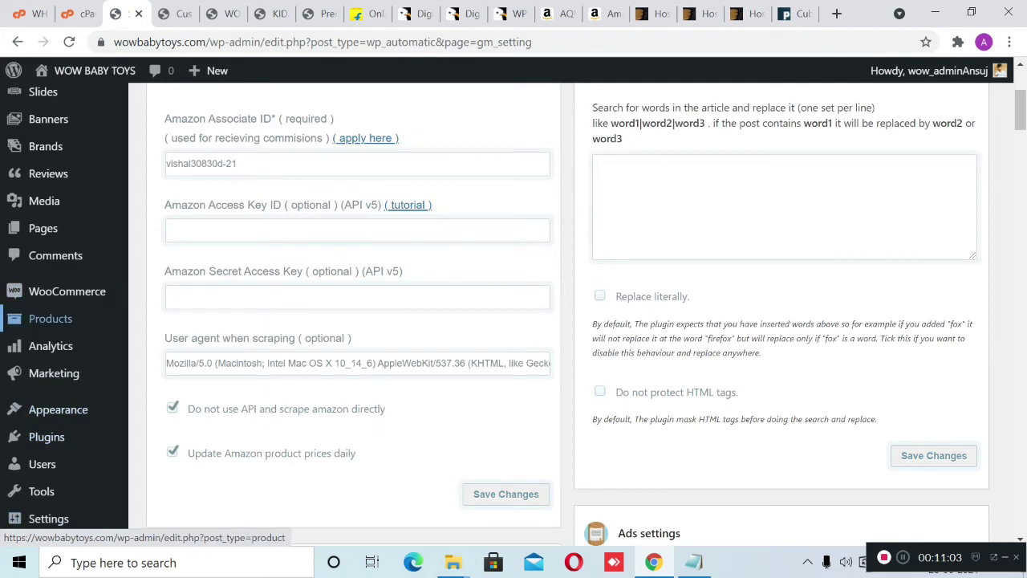
mouse_move(51, 319)
left_click(168, 366)
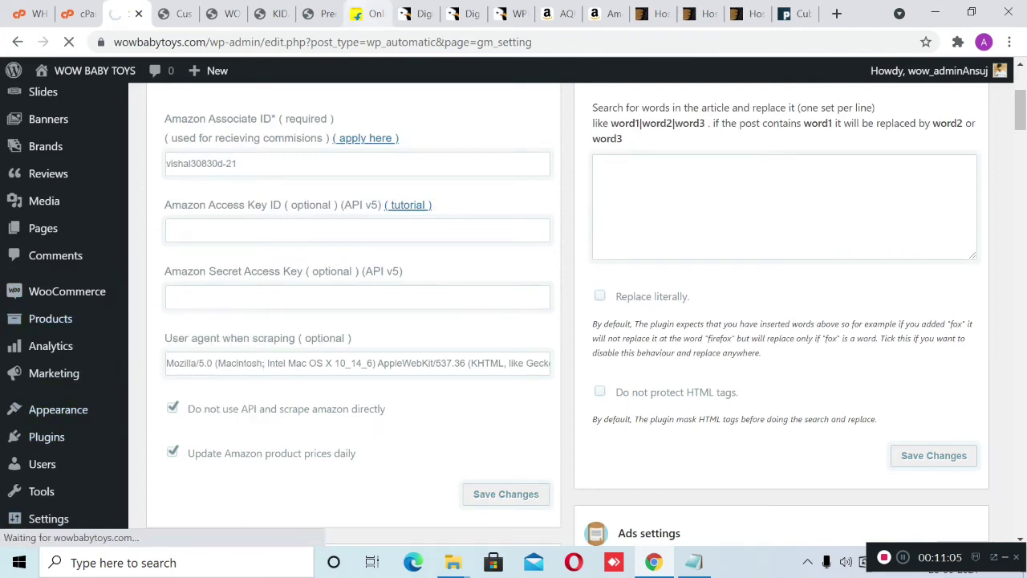
- Switch to the Flipkart site and look through the Baby Care subcategories for a category idea
left_click(365, 14)
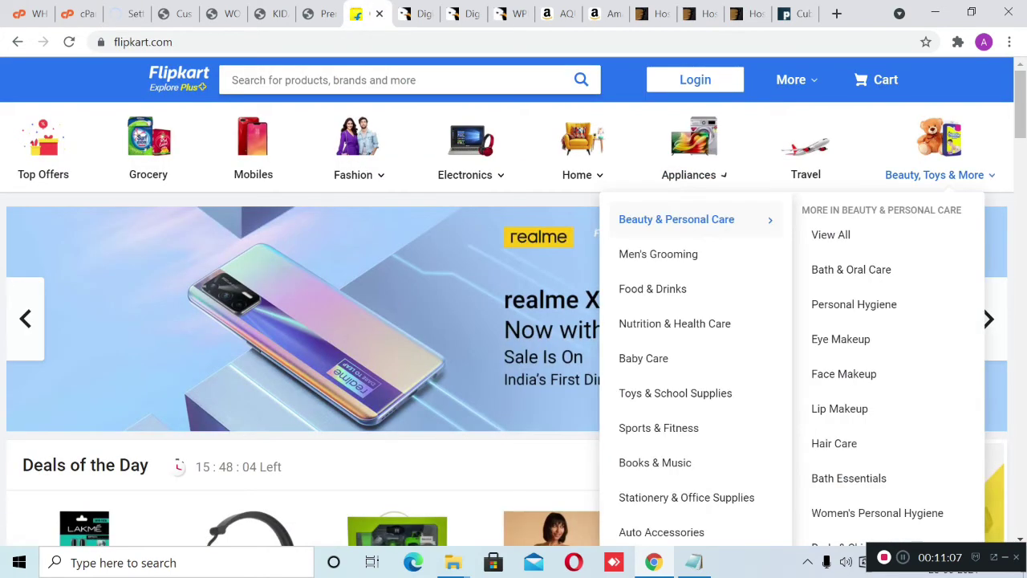
mouse_move(650, 358)
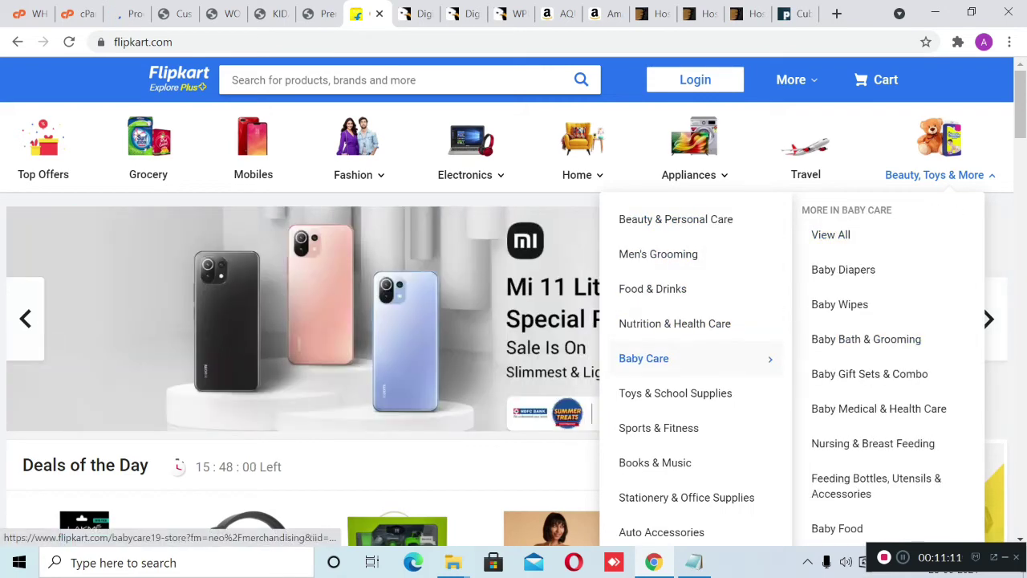
scroll(867, 385, "down", 2)
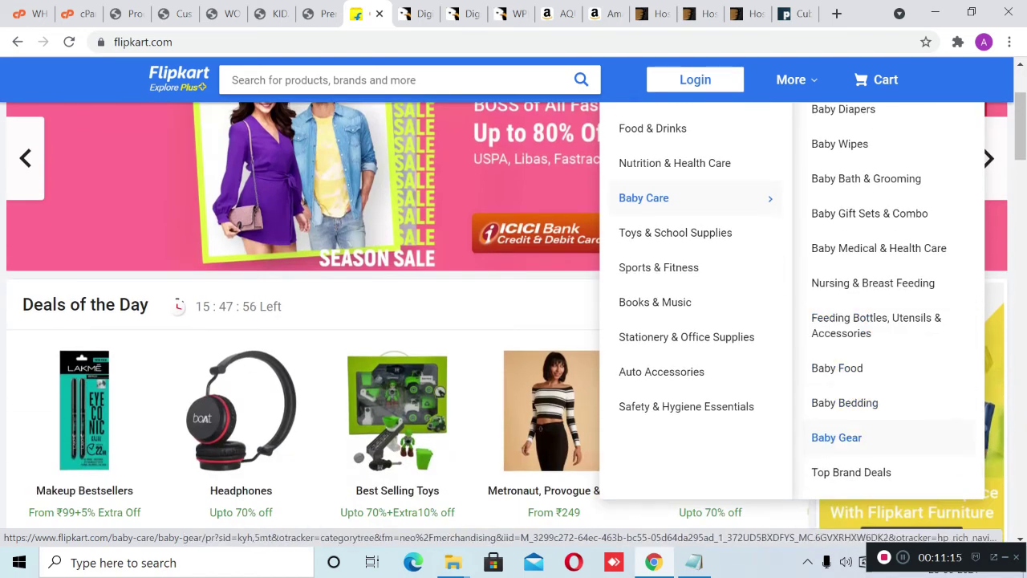
- Return to the WordPress product categories page and add a new category named "Baby Gear"
left_click(126, 14)
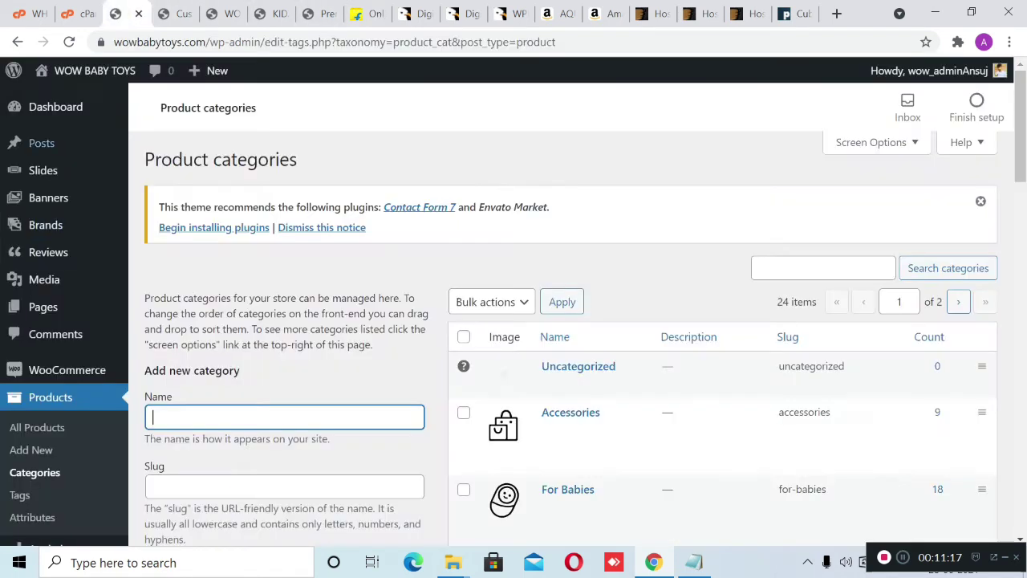
scroll(514, 321, "down", 2)
type("Ba")
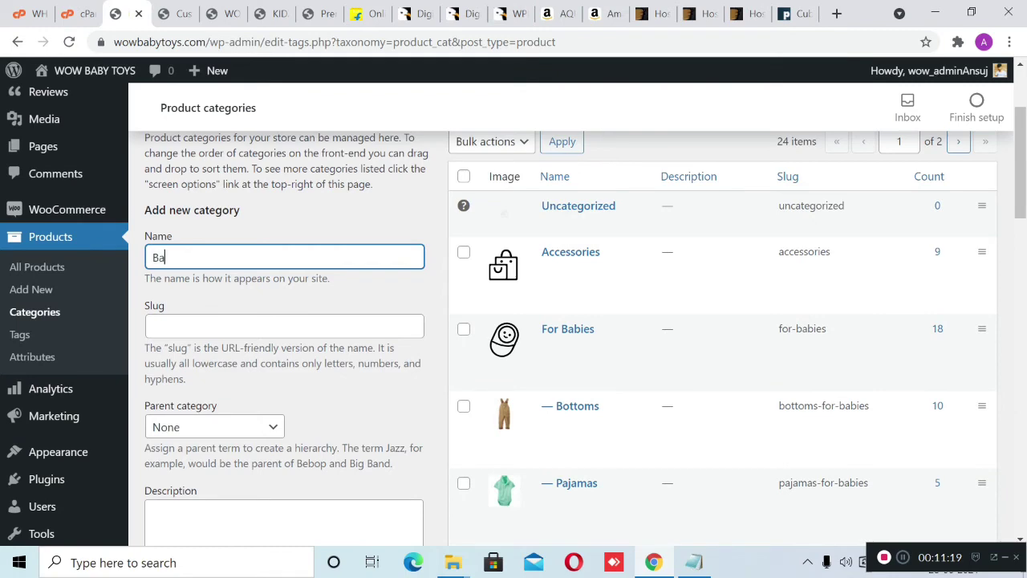
type("by Gear")
scroll(513, 321, "up", 1)
scroll(578, 337, "down", 15)
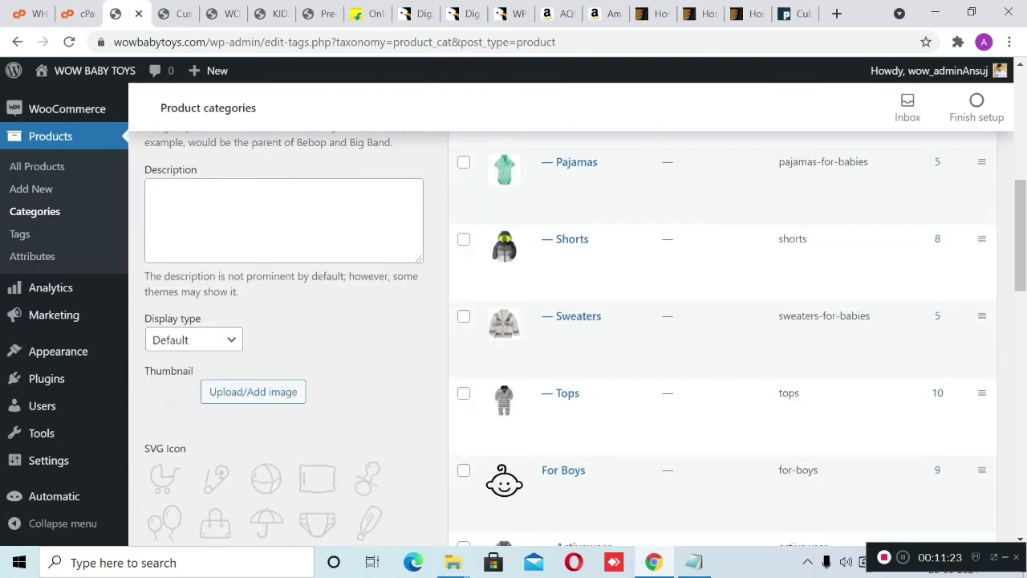
scroll(722, 321, "up", 4)
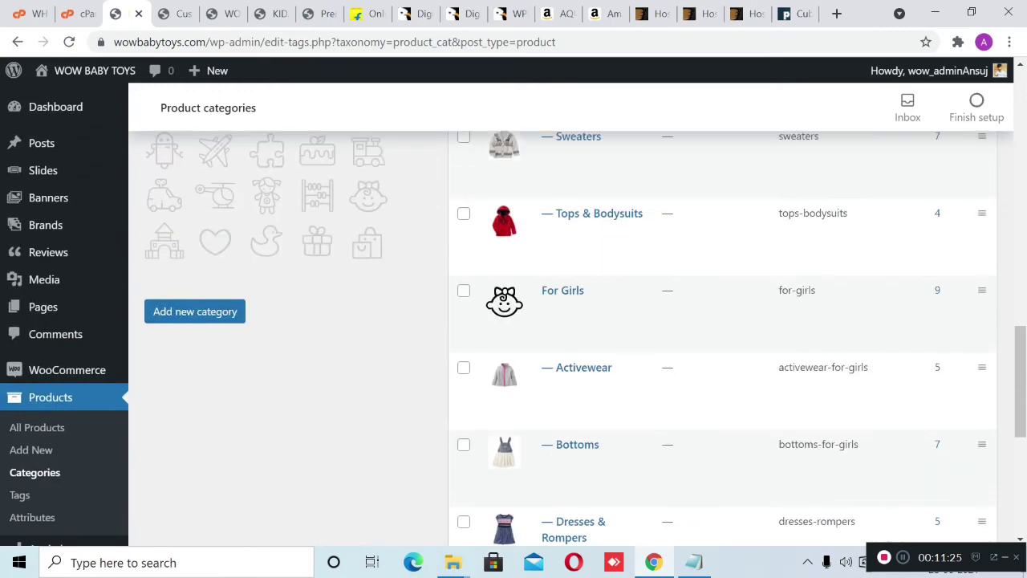
left_click(195, 322)
scroll(562, 337, "up", 1)
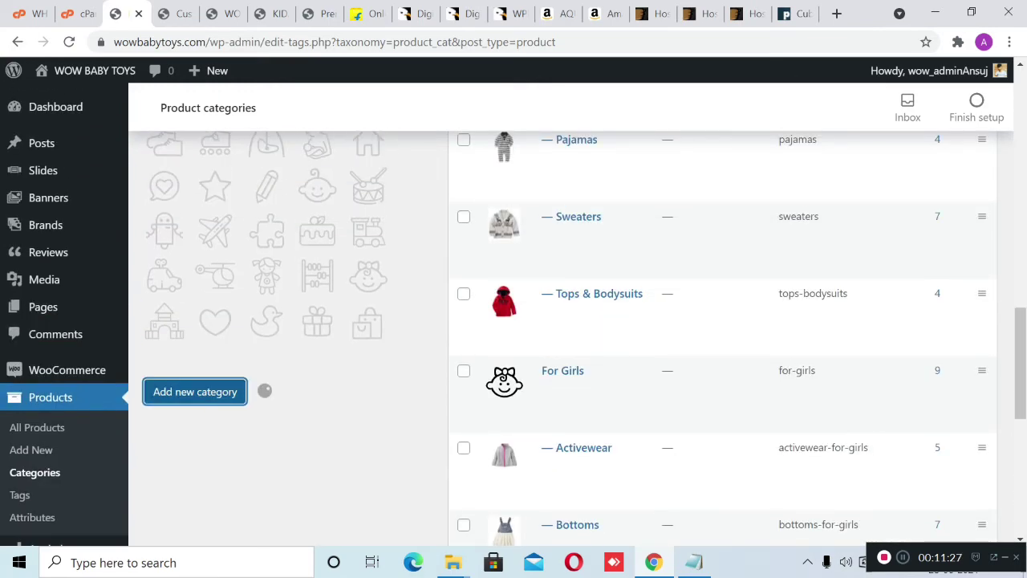
scroll(578, 337, "up", 2)
scroll(562, 337, "up", 3)
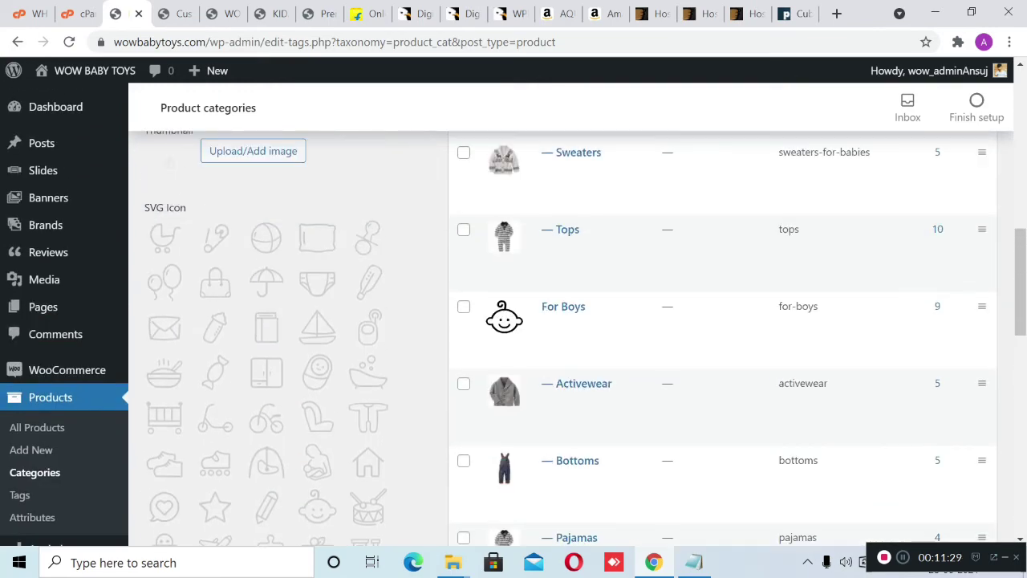
scroll(561, 337, "up", 9)
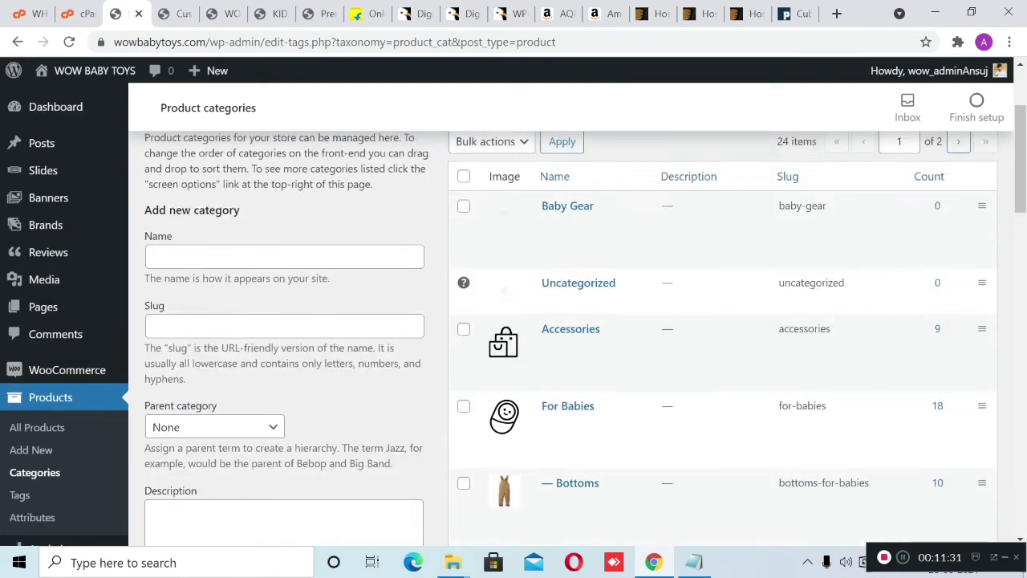
- Create a new WP Automatic campaign and title it "Baby Gear"
scroll(562, 402, "down", 5)
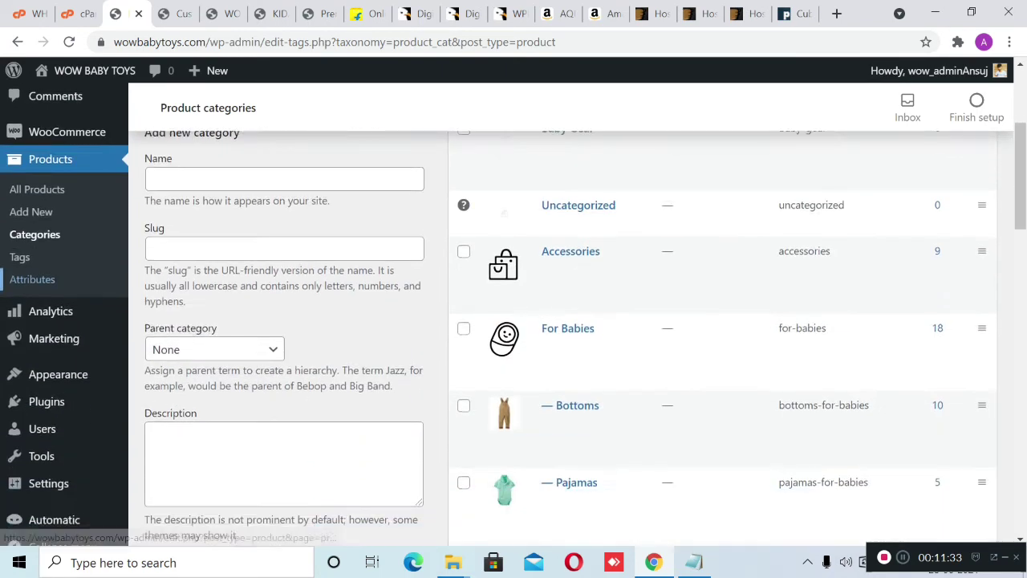
mouse_move(54, 496)
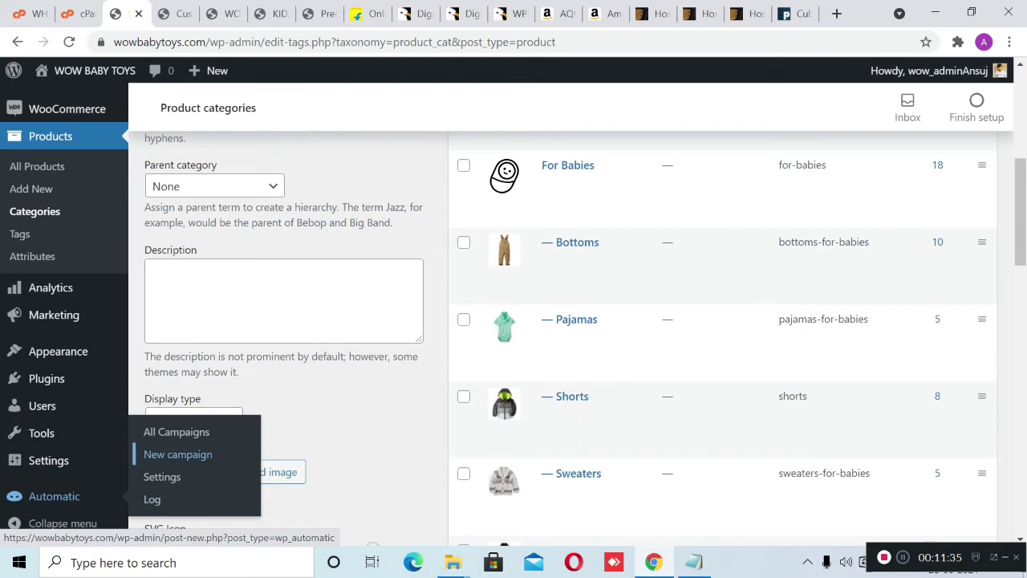
left_click(178, 454)
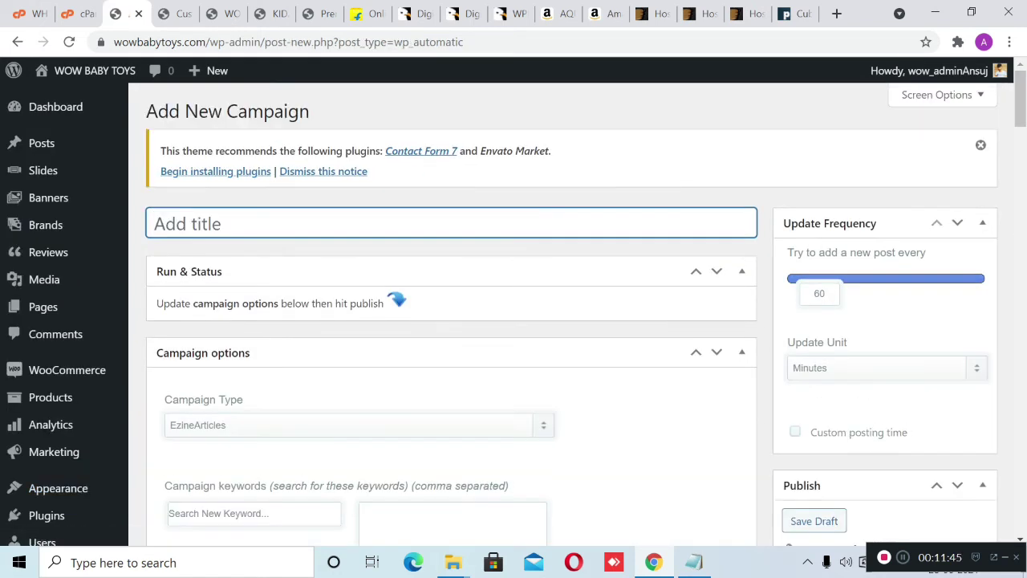
type("Baby Gear")
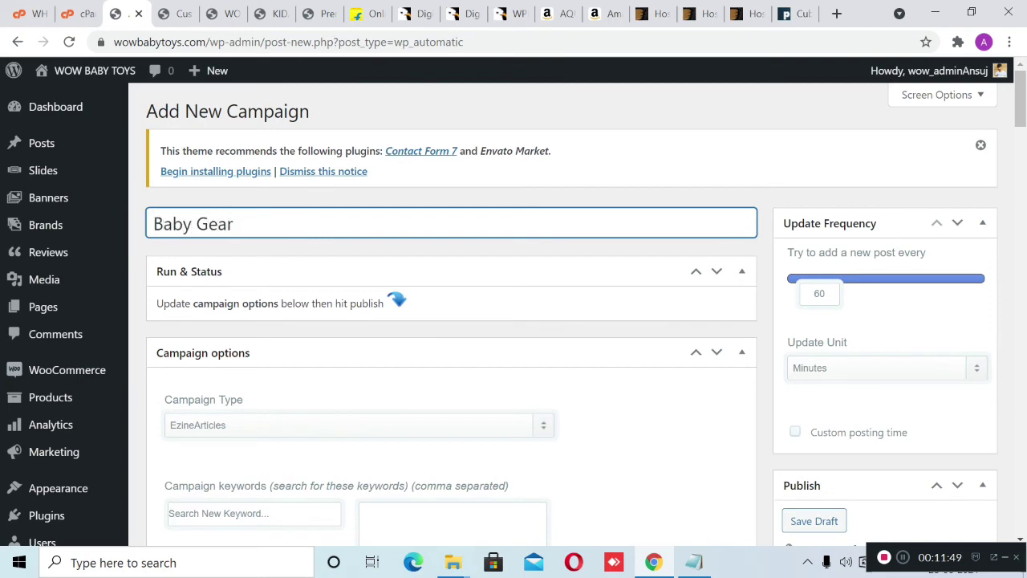
scroll(450, 321, "down", 2)
scroll(449, 321, "up", 1)
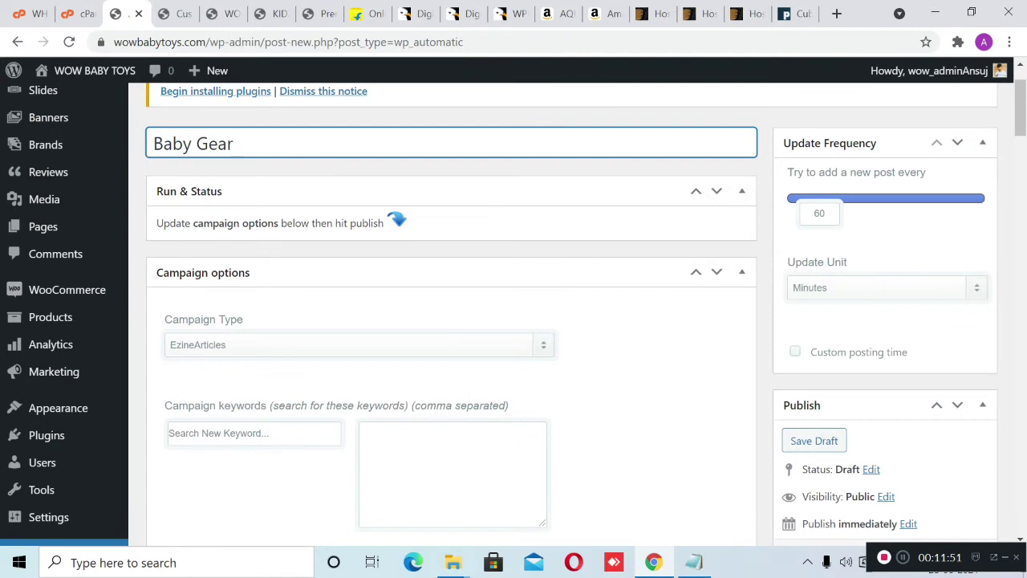
key("ctrl+a")
left_click(642, 353)
- Set the campaign type to Amazon and the Amazon site region to amazon.in
scroll(642, 354, "down", 2)
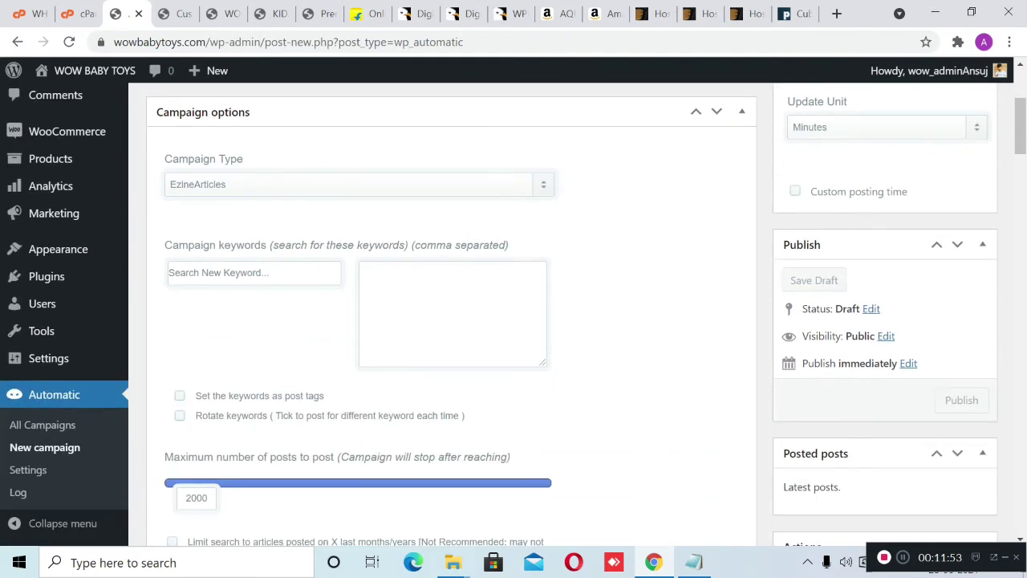
left_click(353, 184)
left_click(353, 228)
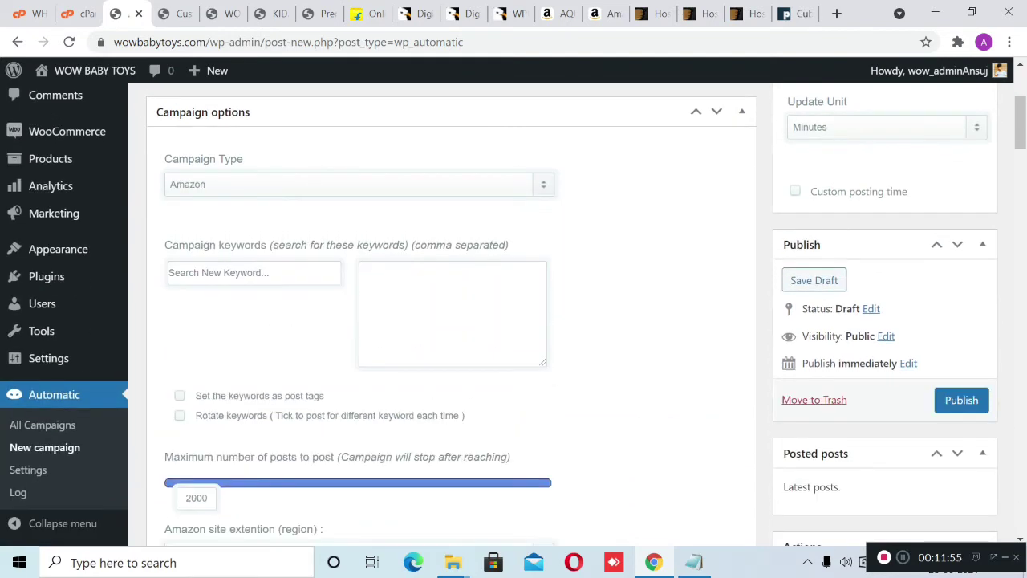
scroll(353, 313, "down", 3)
left_click(353, 313)
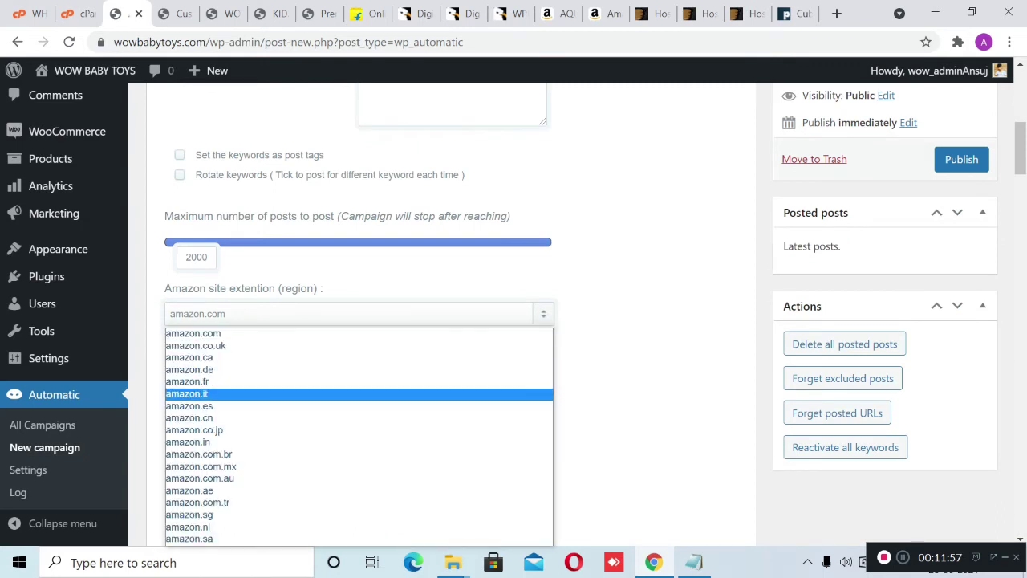
left_click(189, 443)
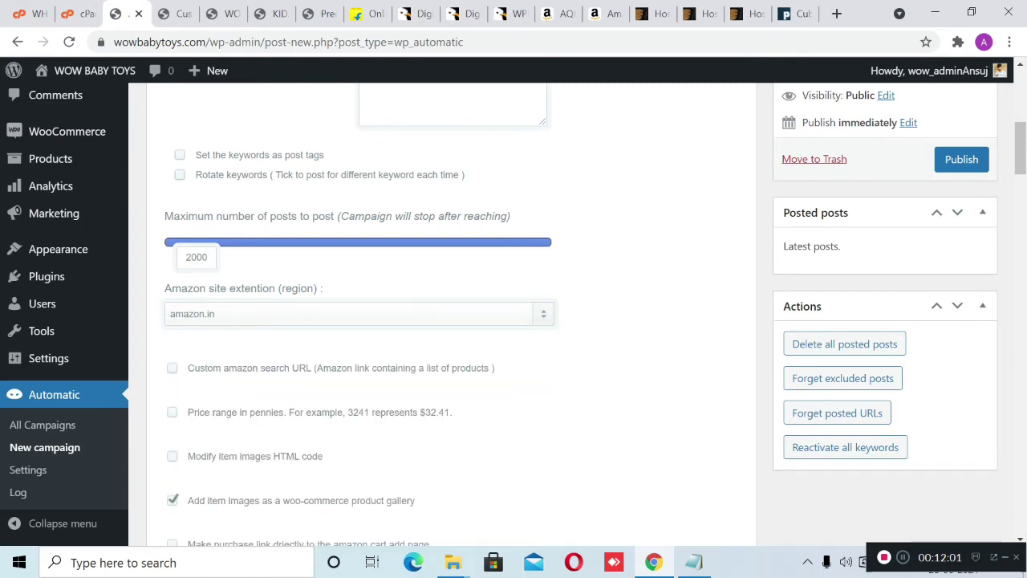
- Add the campaign keywords "baby gear" and "baby gear products" from the keyword suggestions
scroll(514, 313, "up", 3)
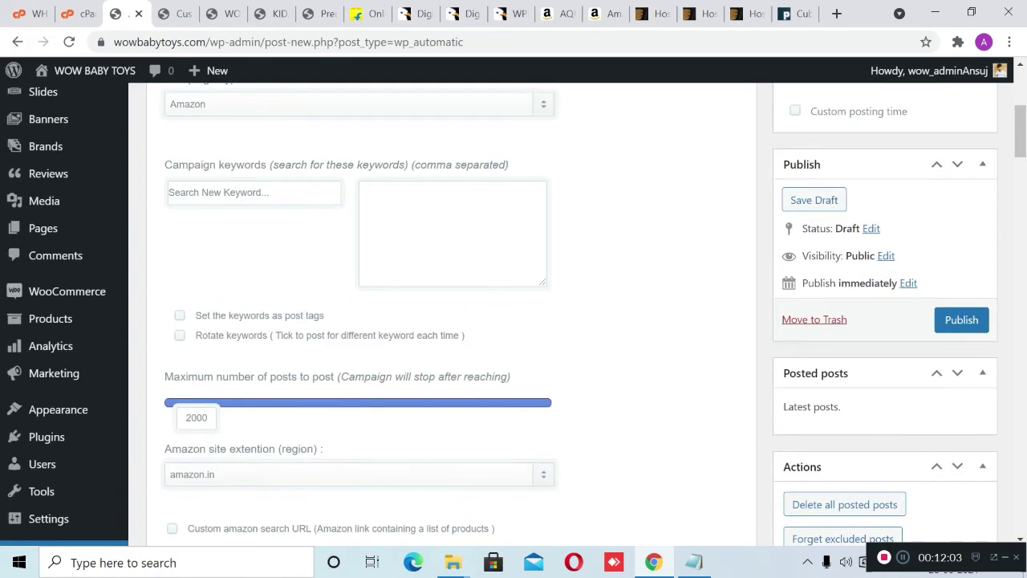
left_click(253, 273)
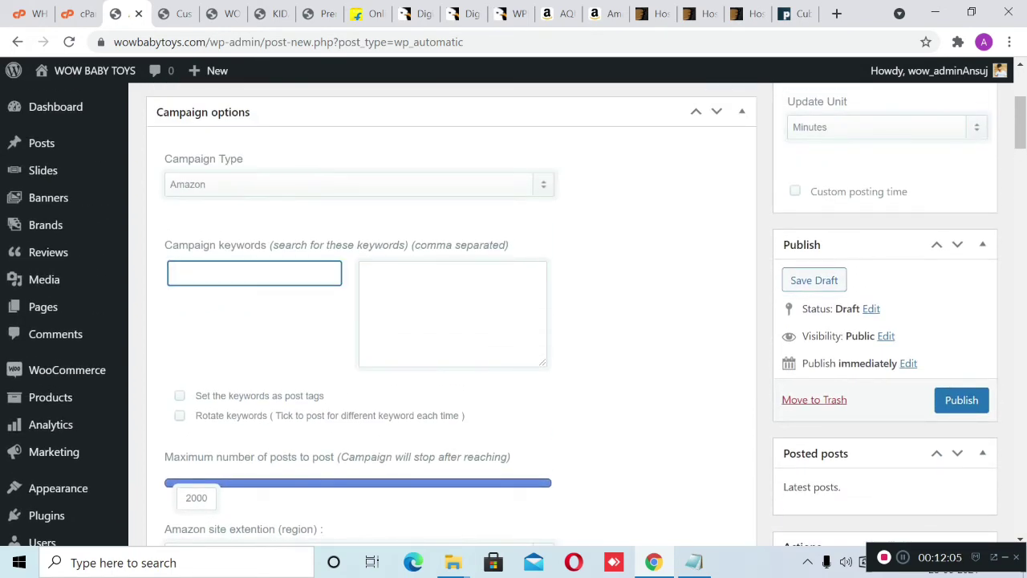
type("baby  gear")
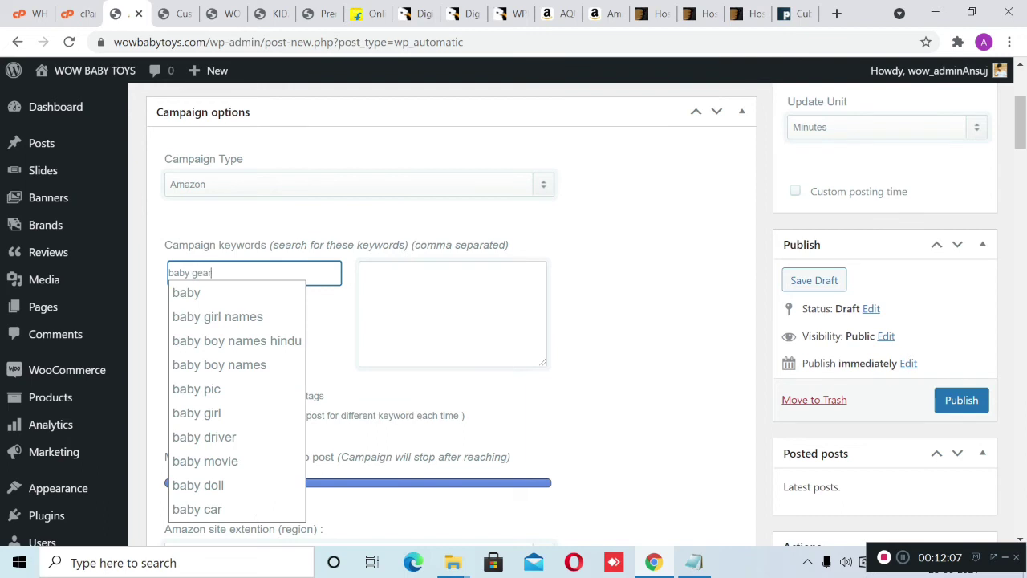
key("Down")
key("Return")
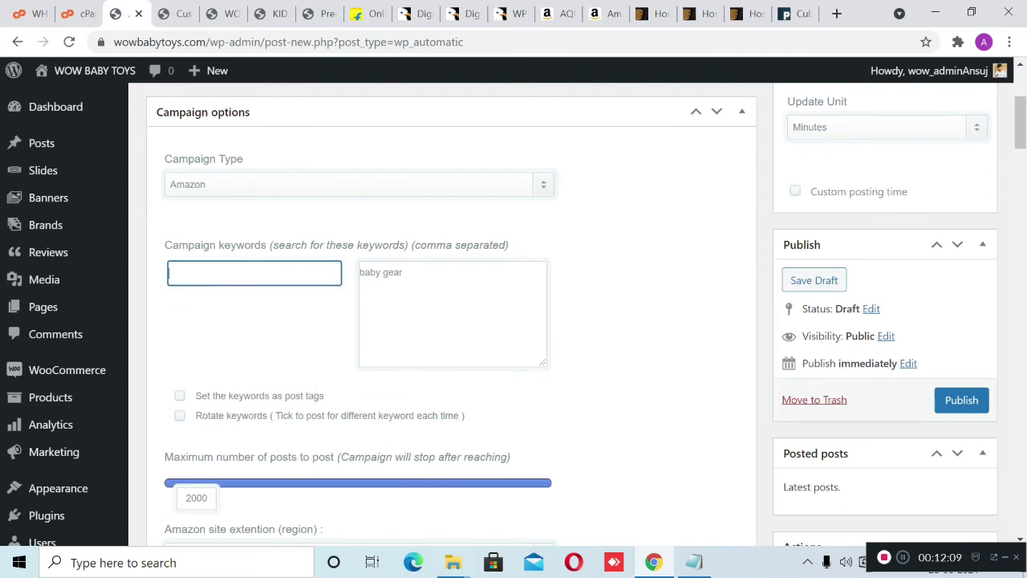
type("baby gear")
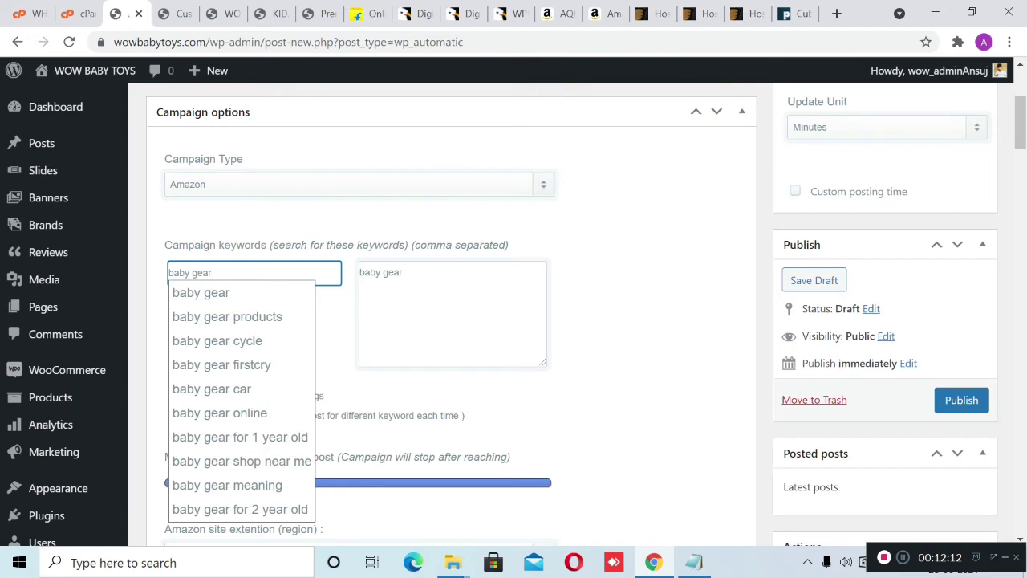
key("Down")
key("Down")
key("Return")
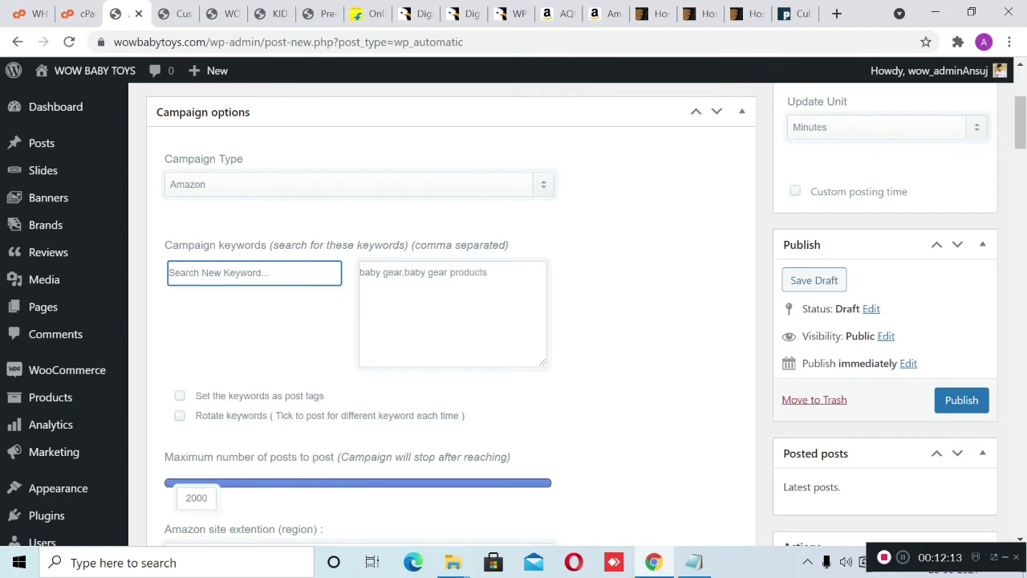
- Enable setting the keywords as post tags and rotating the keywords for each post
scroll(514, 321, "down", 1)
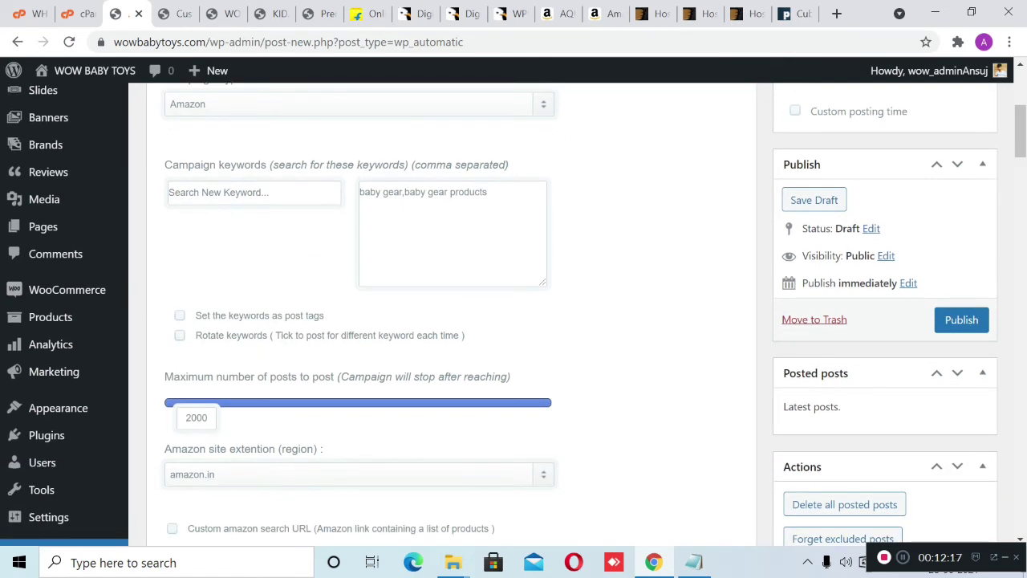
left_click(180, 315)
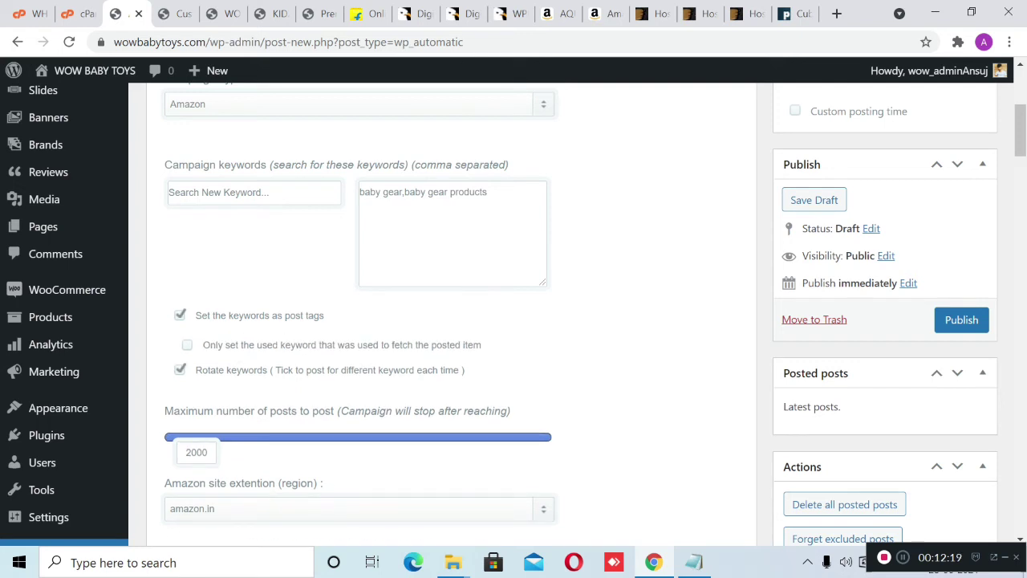
left_click_drag(359, 192, 487, 192)
left_click(499, 206)
scroll(499, 205, "up", 4)
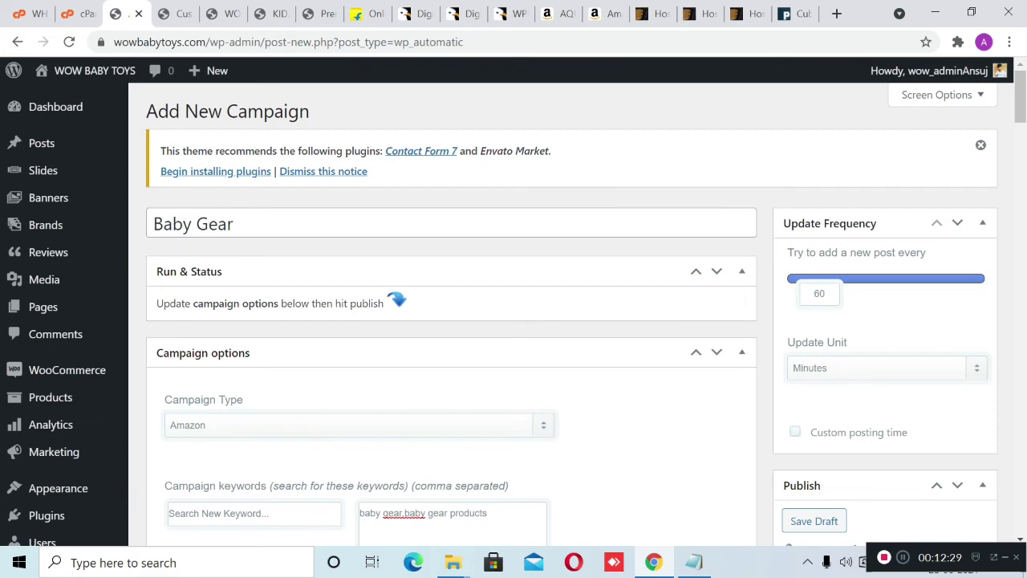
- Set the campaign's post type to product
scroll(449, 321, "down", 5)
scroll(450, 321, "down", 10)
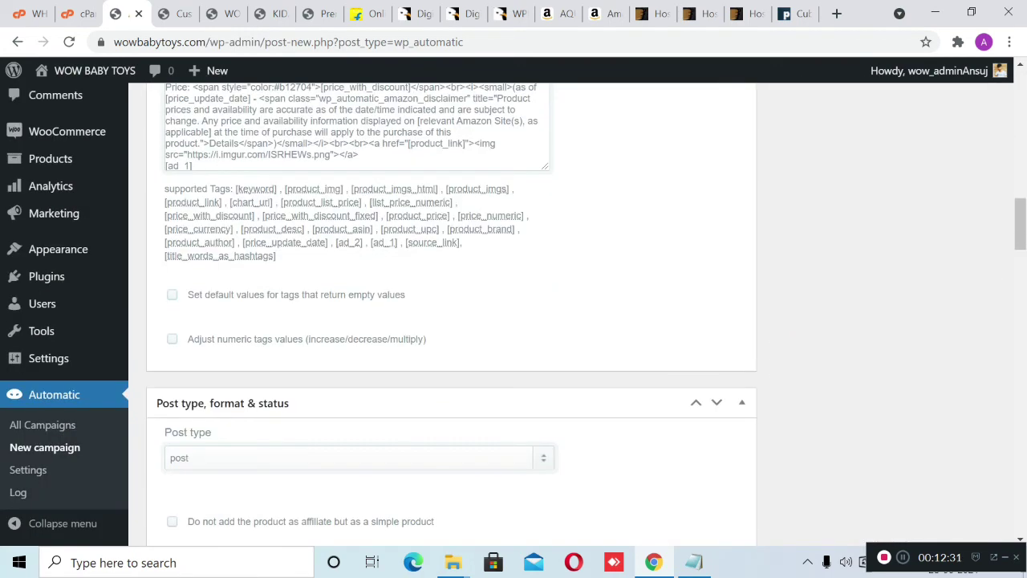
left_click(350, 298)
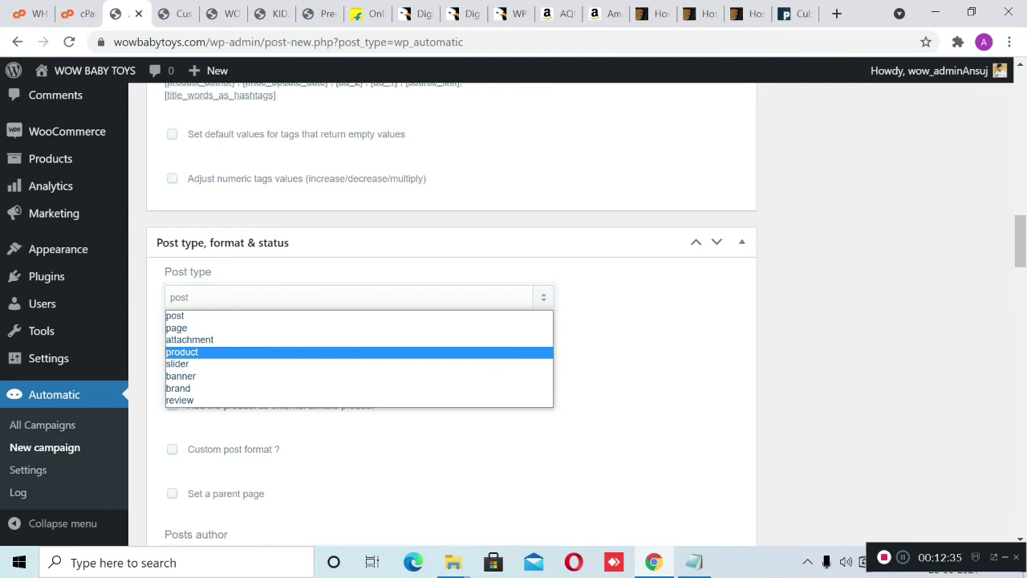
key("Return")
scroll(449, 313, "down", 3)
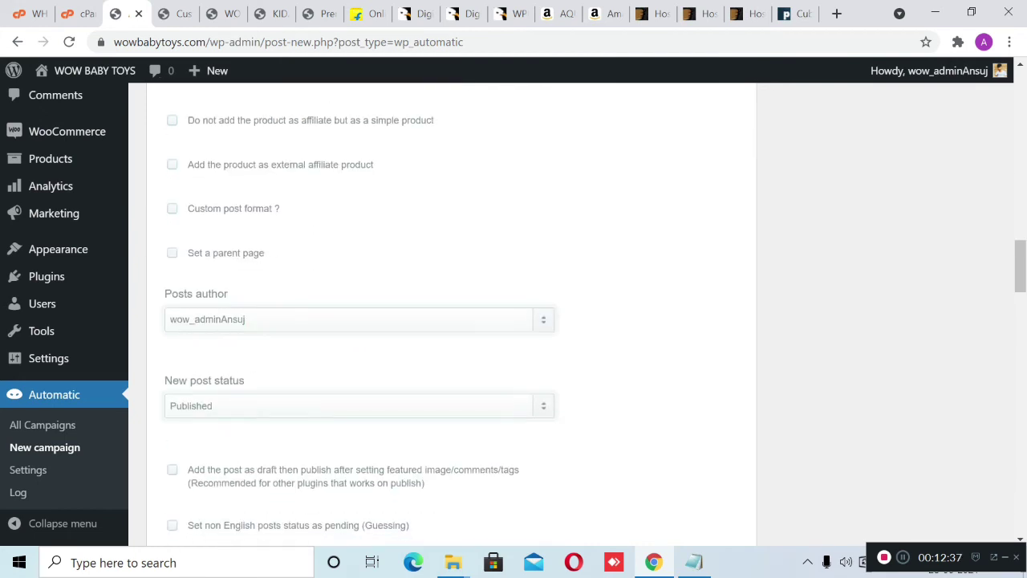
- Set the campaign to post its products to the Baby Gear product category
scroll(449, 313, "down", 4)
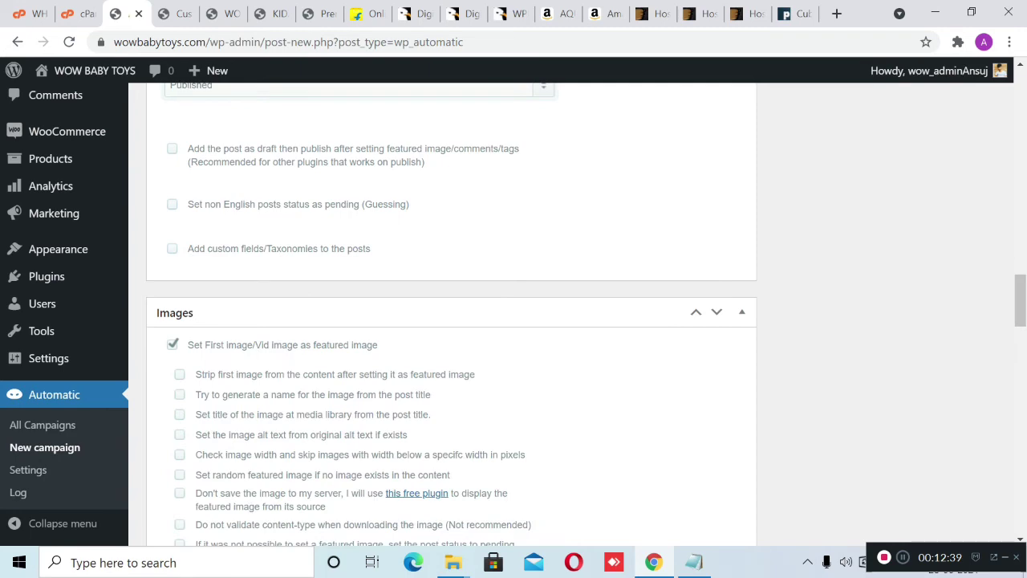
scroll(450, 313, "down", 4)
scroll(305, 401, "down", 3)
scroll(305, 401, "up", 4)
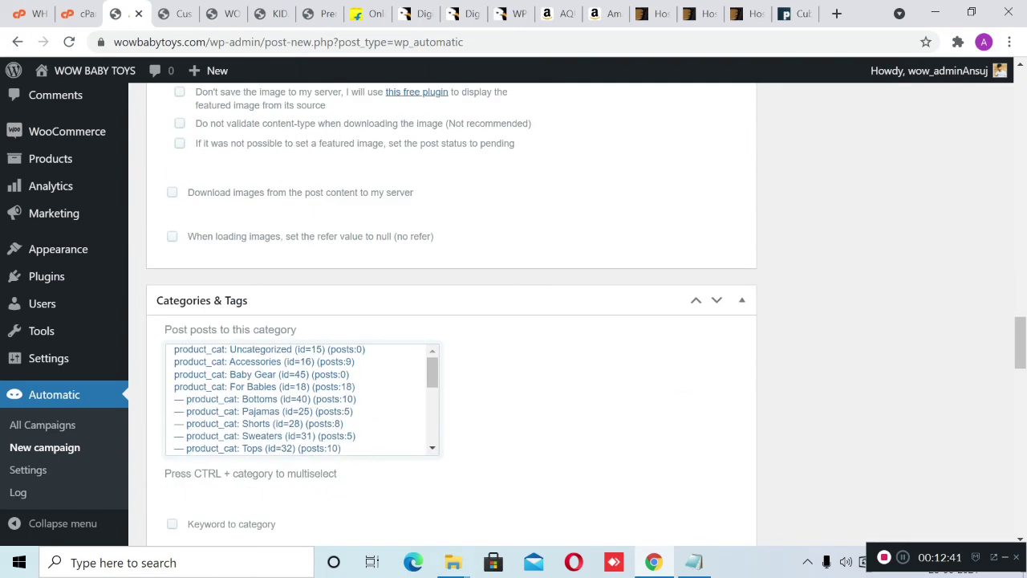
scroll(305, 321, "down", 2)
scroll(305, 305, "down", 5)
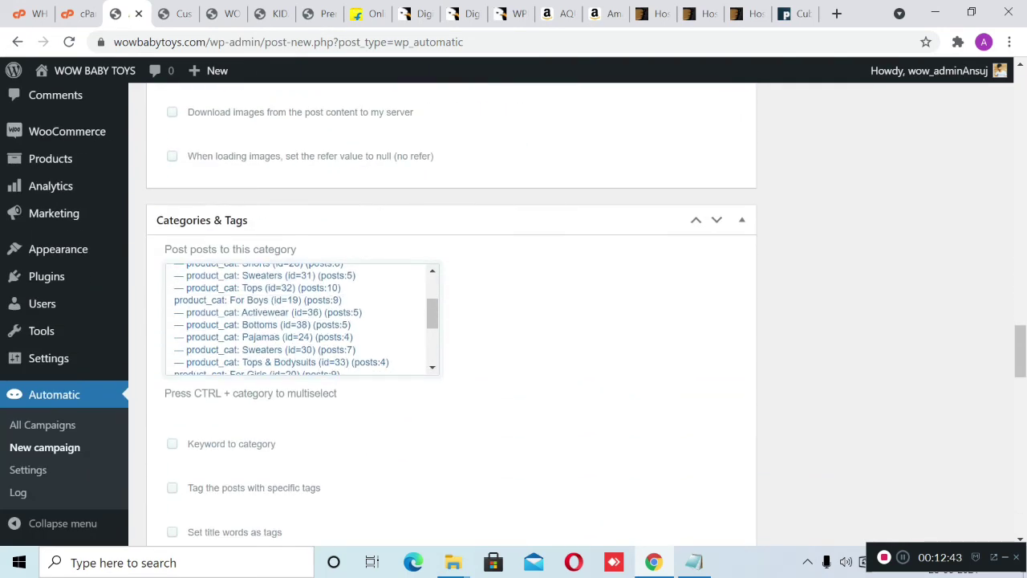
scroll(449, 313, "down", 2)
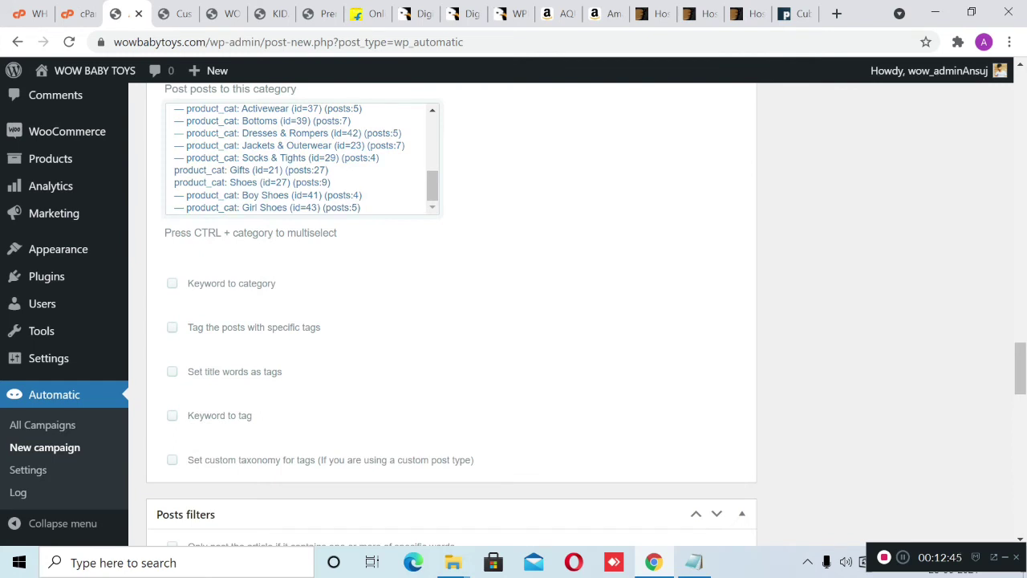
scroll(302, 159, "up", 2)
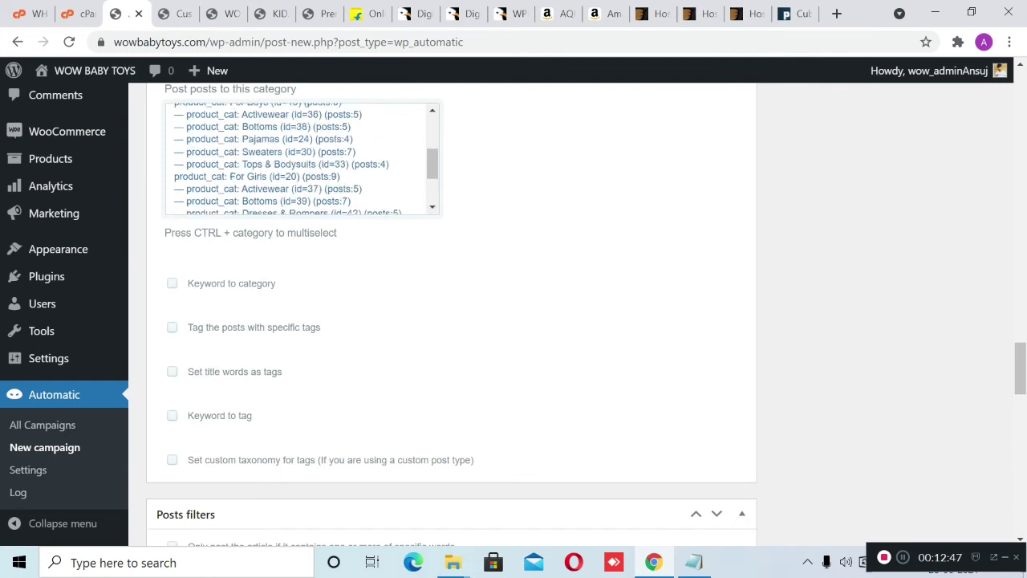
scroll(302, 159, "up", 5)
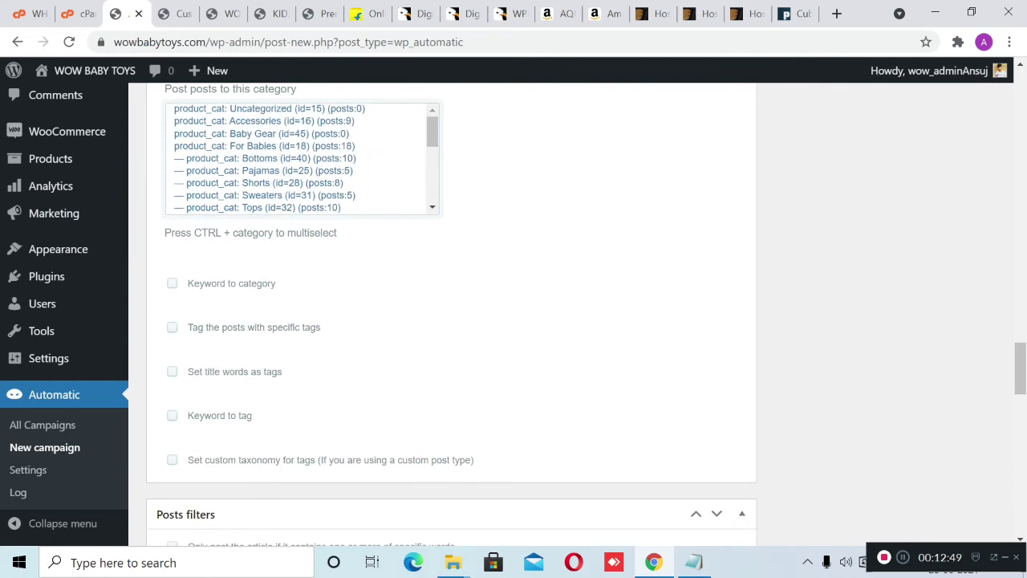
left_click(262, 135)
- Enable setting title words as tags for the campaign's posts
scroll(514, 305, "down", 2)
scroll(513, 305, "up", 1)
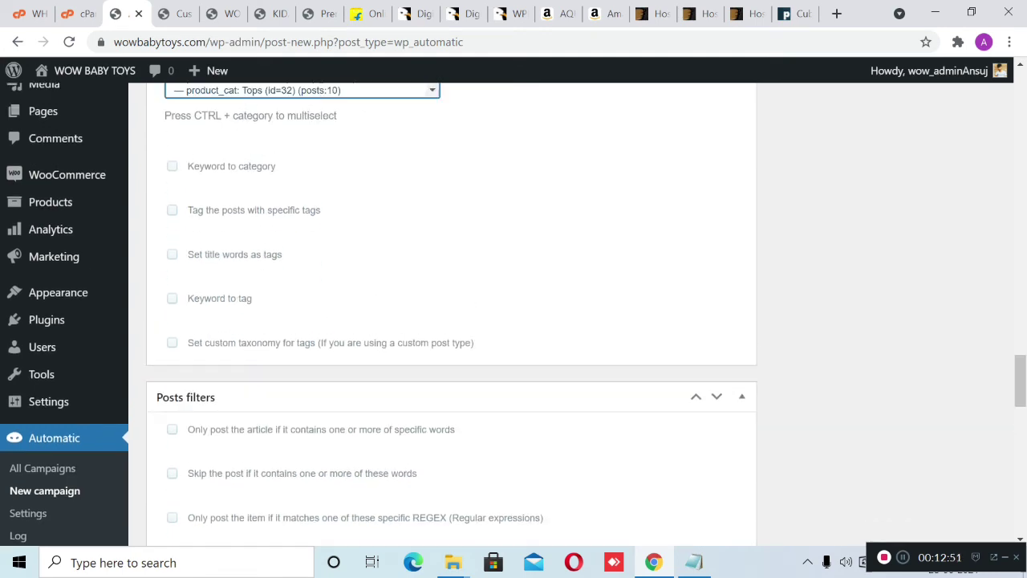
left_click(172, 291)
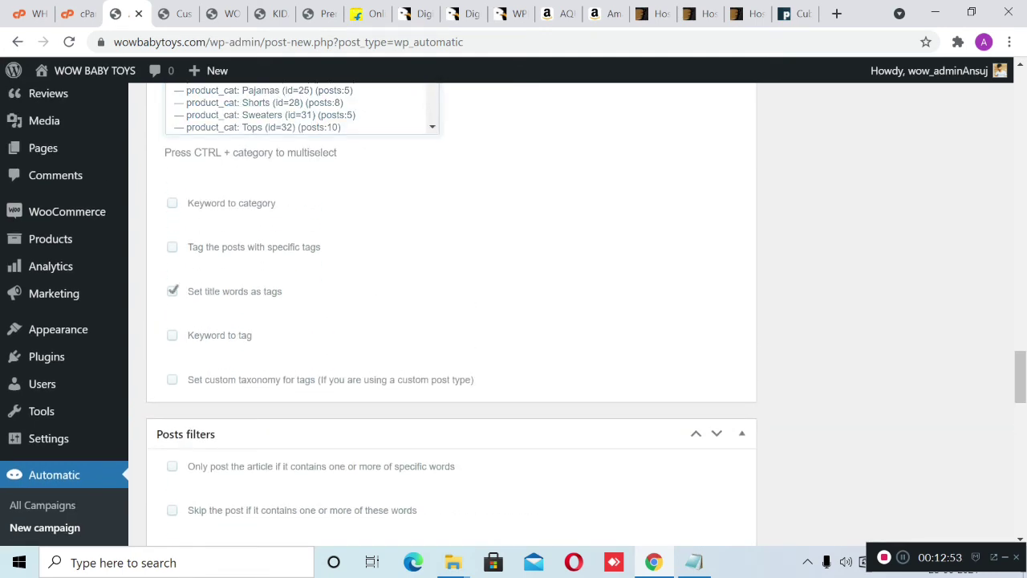
- Publish the Baby Gear campaign and run it to import an Amazon product
scroll(172, 291, "down", 14)
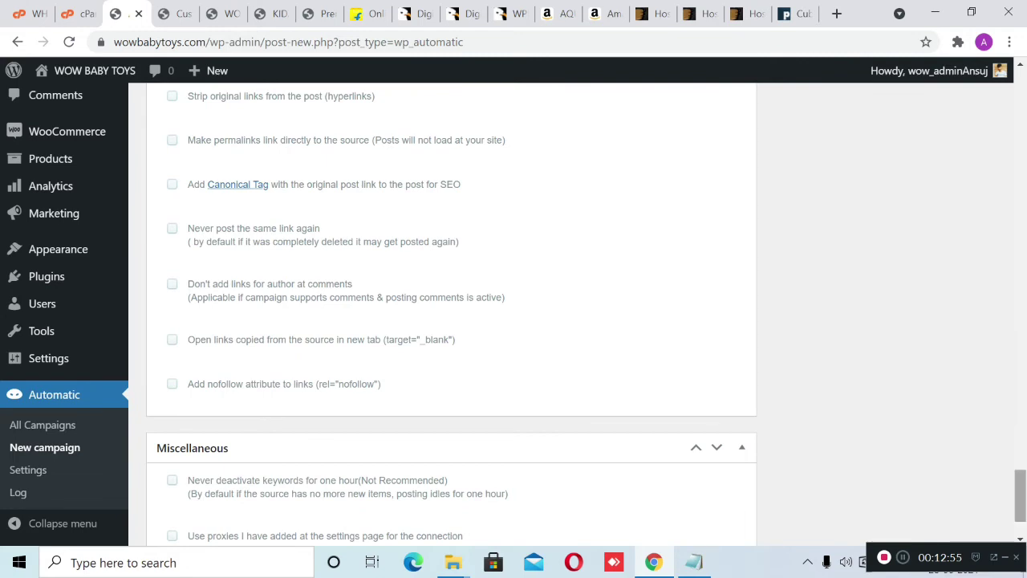
left_click_drag(1020, 496, 1020, 138)
left_click(961, 235)
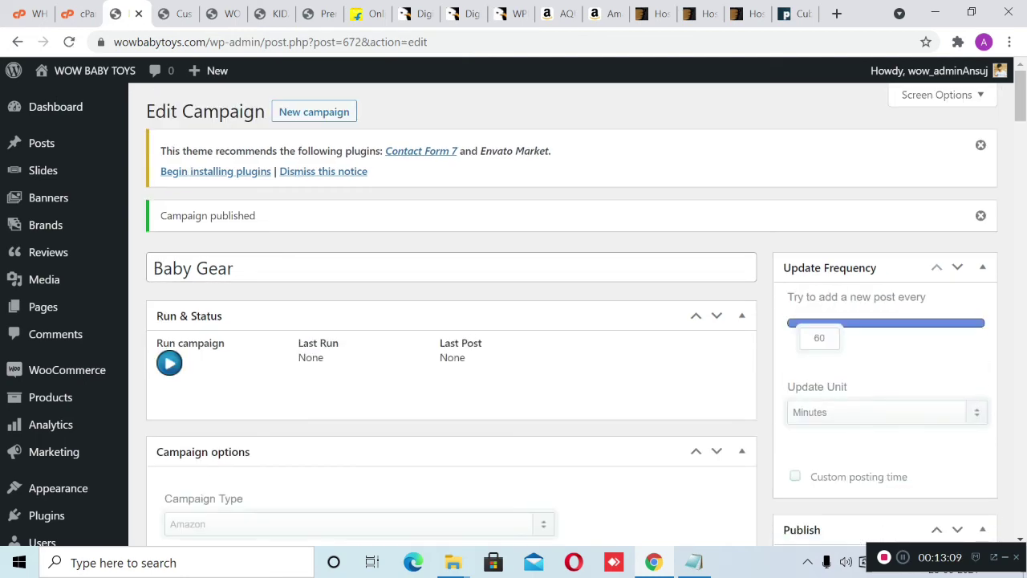
scroll(172, 322, "down", 2)
left_click(173, 205)
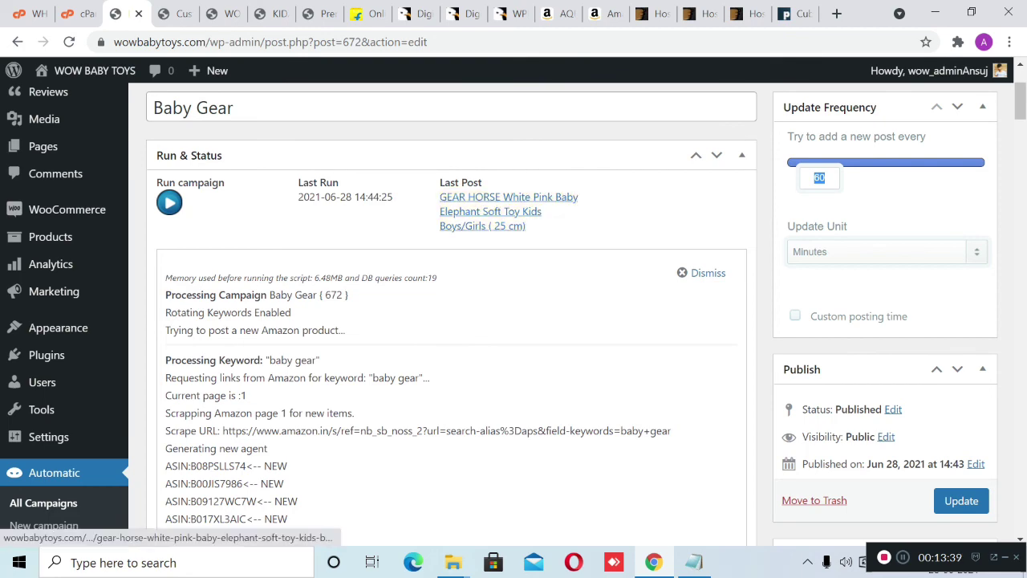
- Open the campaign's last imported product in a new tab and check its gallery images and title
right_click(481, 211)
left_click(513, 220)
left_click(169, 13)
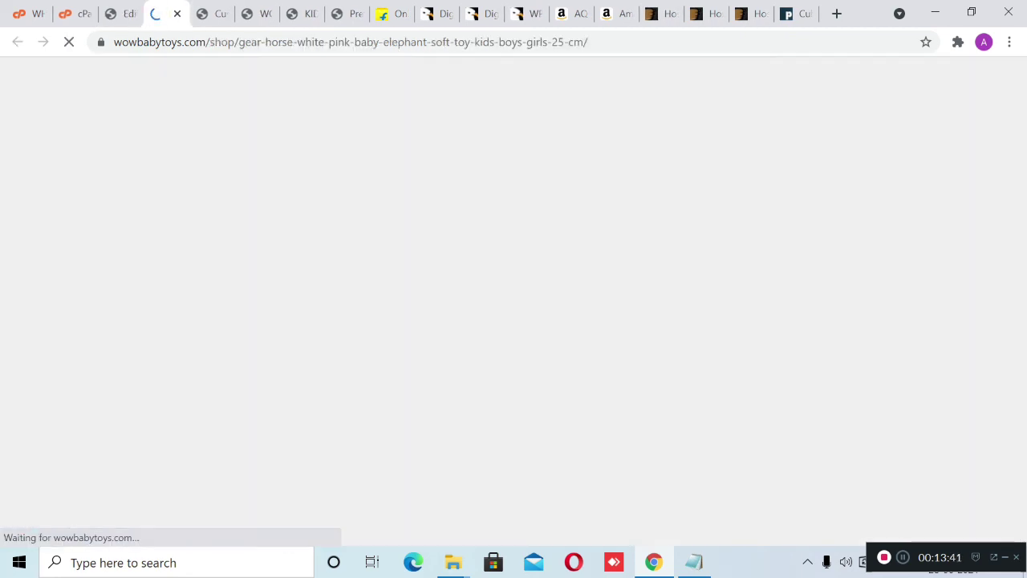
scroll(350, 297, "down", 3)
scroll(350, 297, "up", 1)
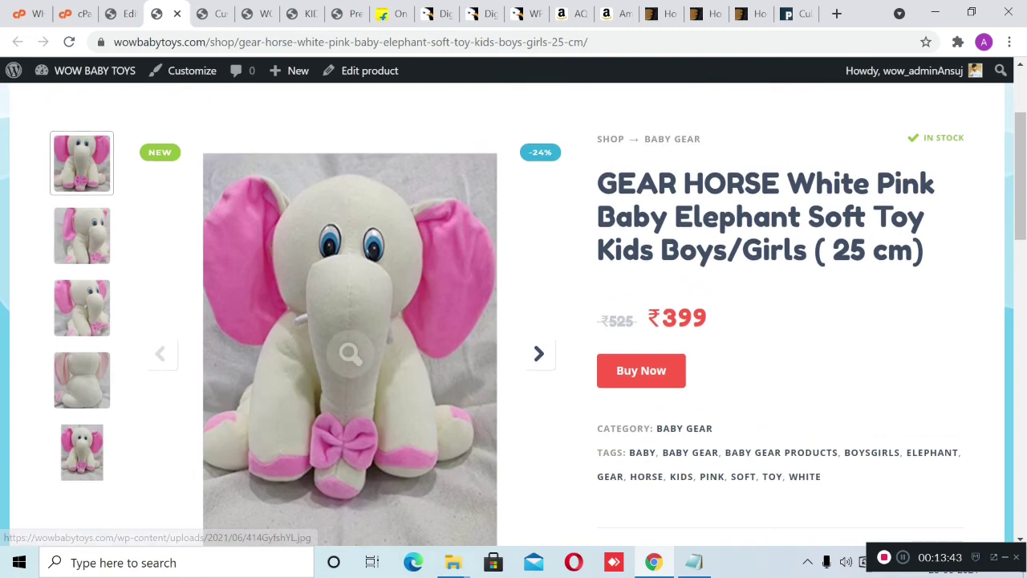
left_click(82, 235)
triple_click(635, 217)
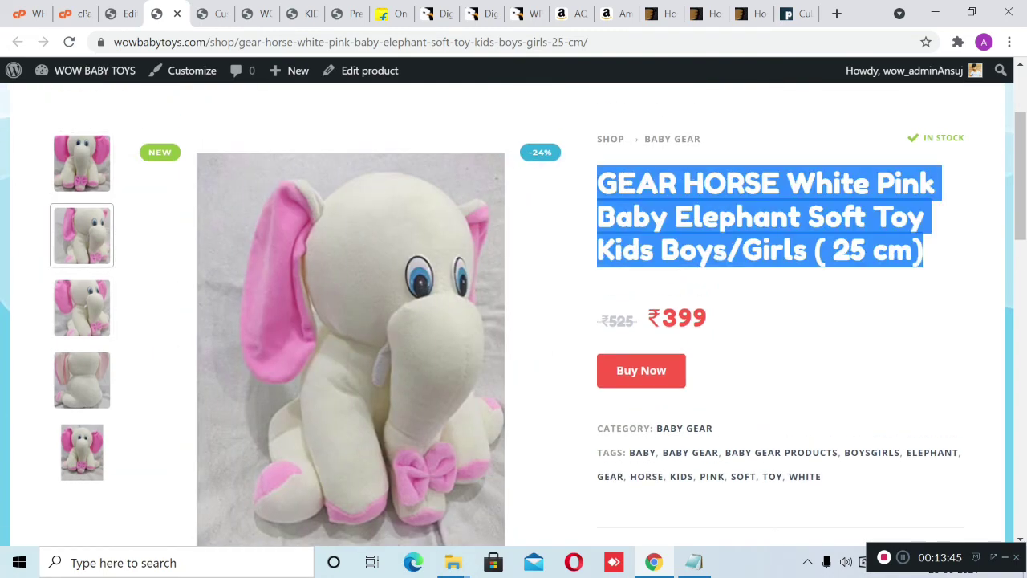
- Review the imported product's description, price, category and tags on the store page
scroll(651, 362, "down", 3)
scroll(514, 345, "down", 10)
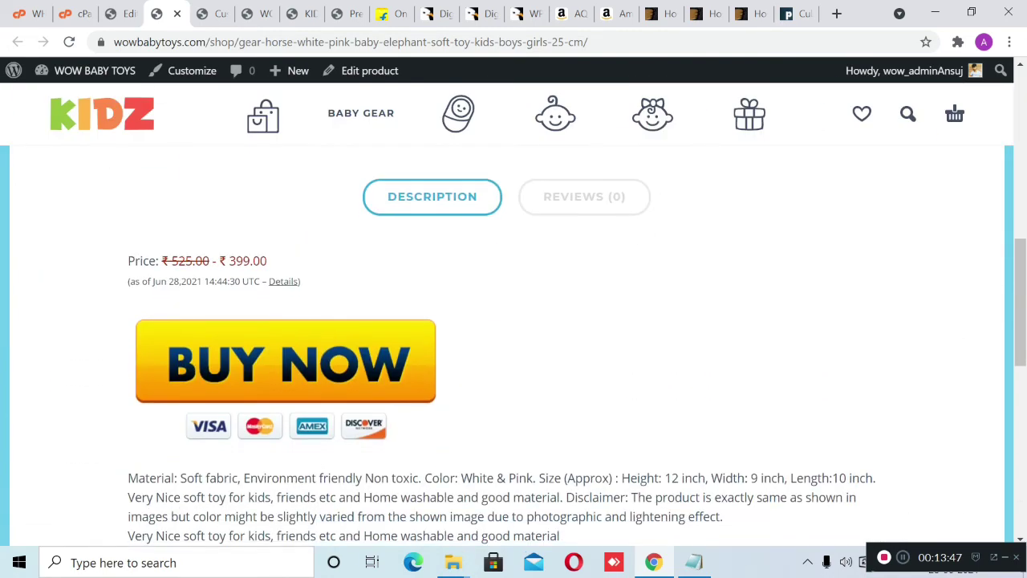
scroll(514, 345, "up", 9)
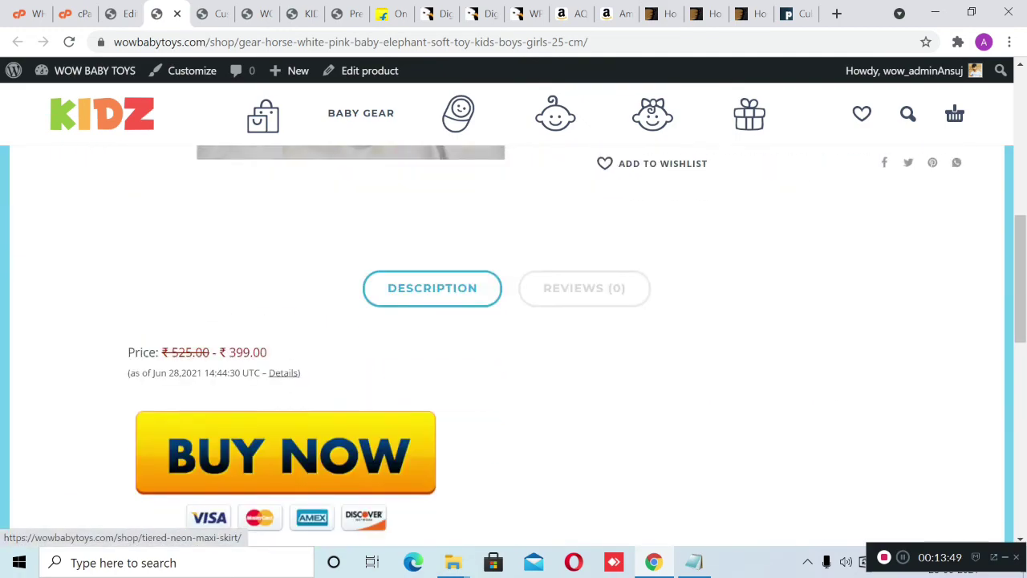
scroll(513, 345, "down", 1)
scroll(514, 345, "up", 6)
scroll(641, 241, "down", 2)
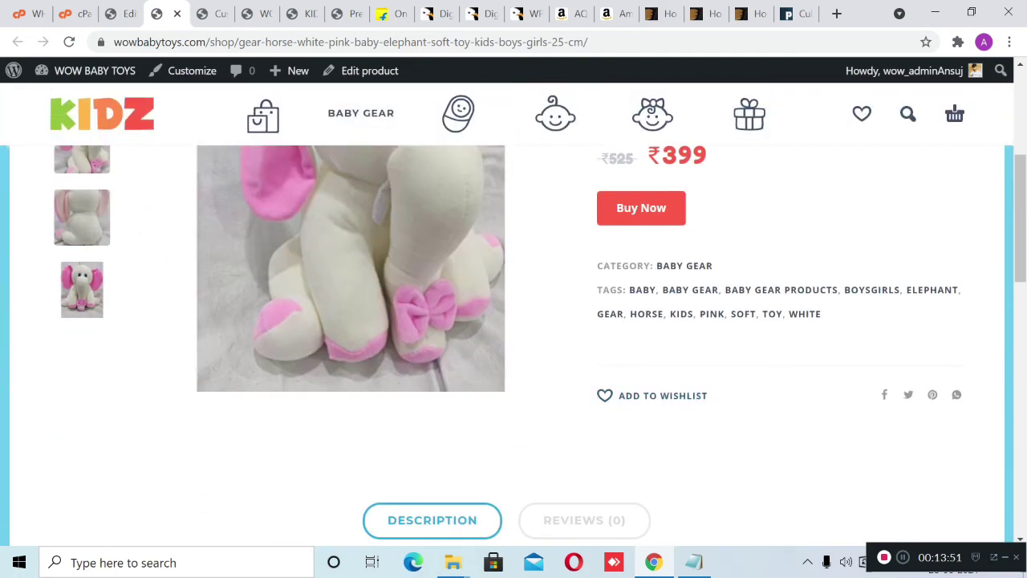
- Follow the product's Buy Now link to Amazon, check the affiliate tag in the address, and return to the campaign editor
left_click(641, 208)
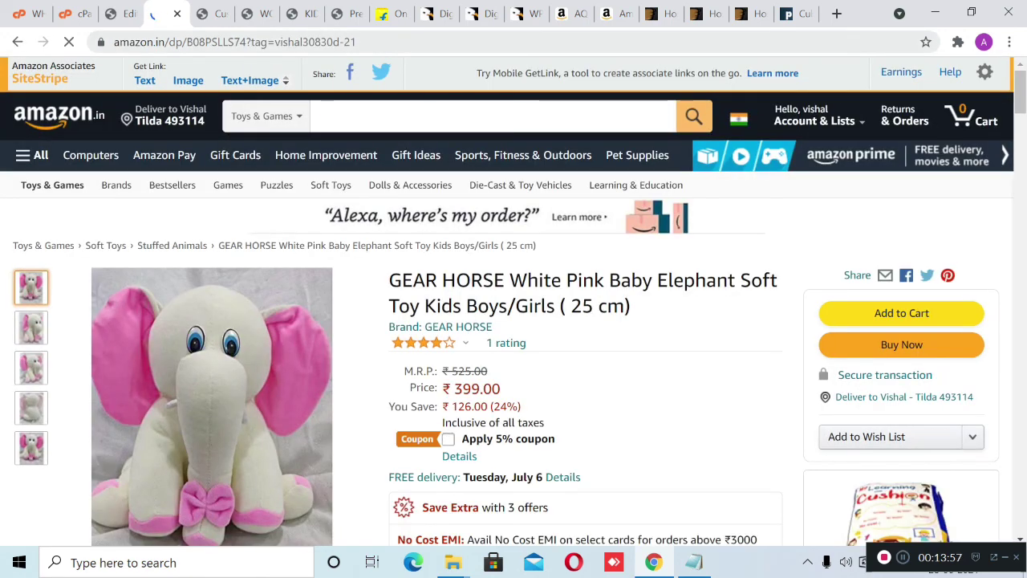
key("ctrl+l")
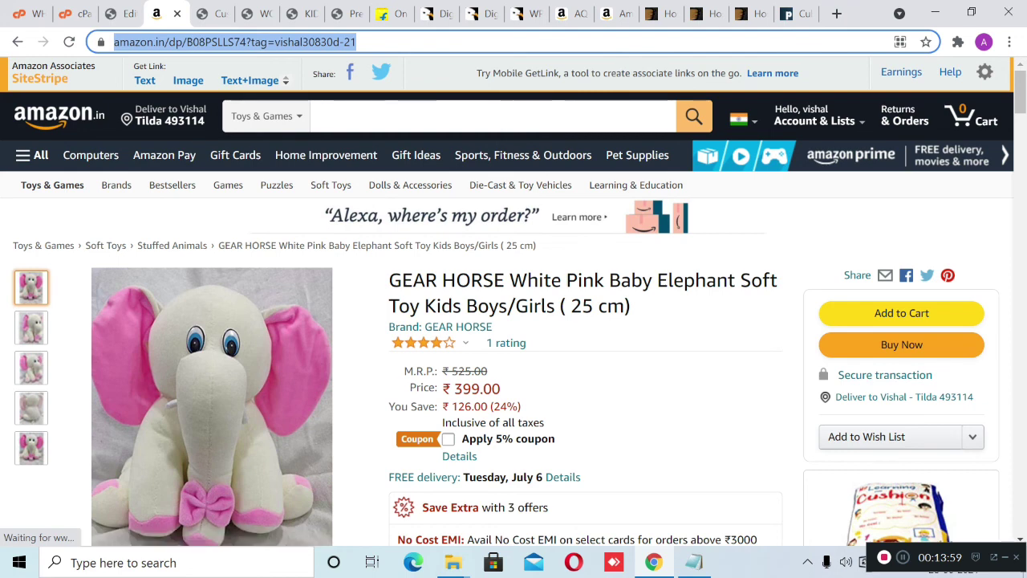
left_click(121, 13)
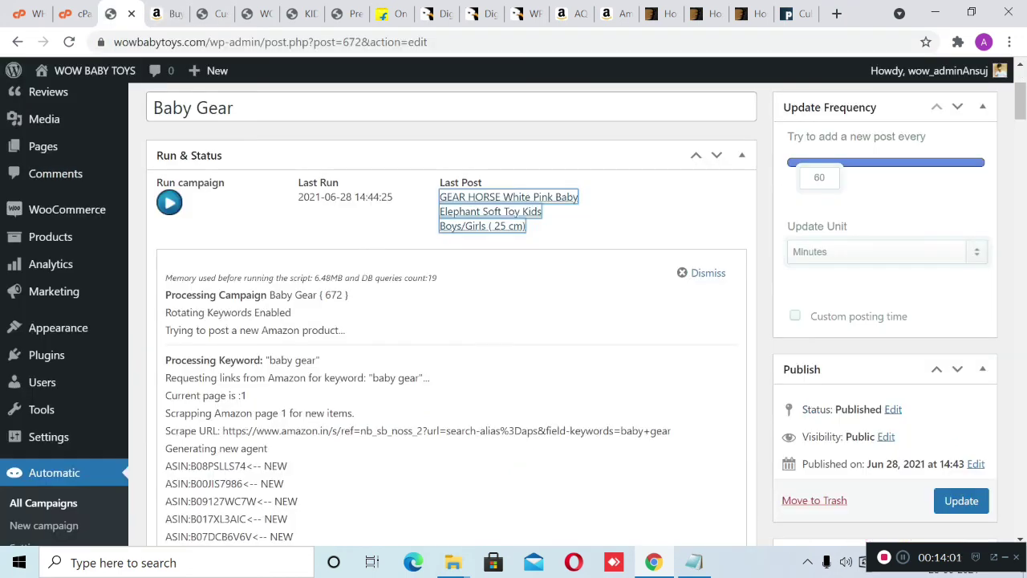
scroll(572, 321, "up", 2)
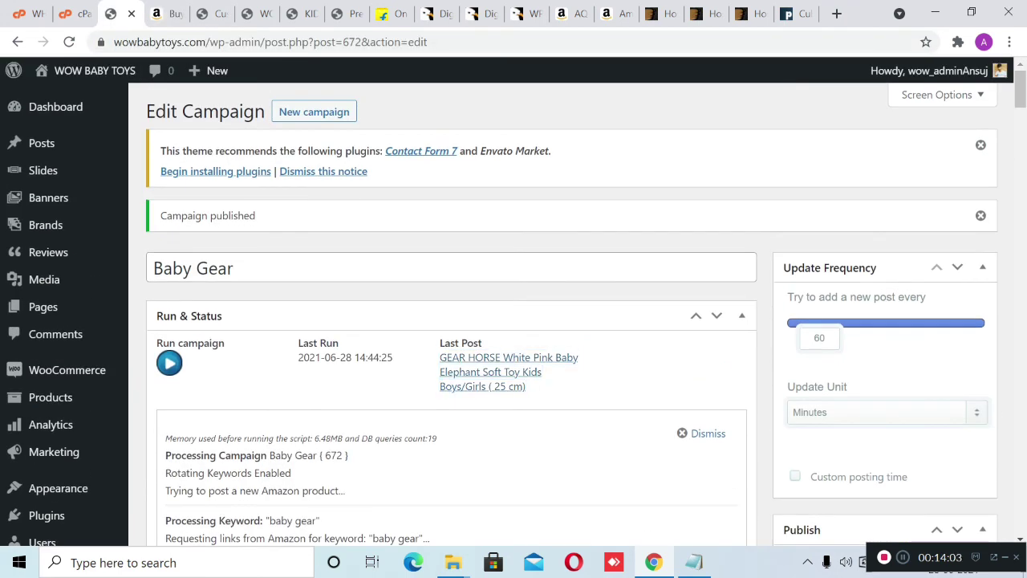